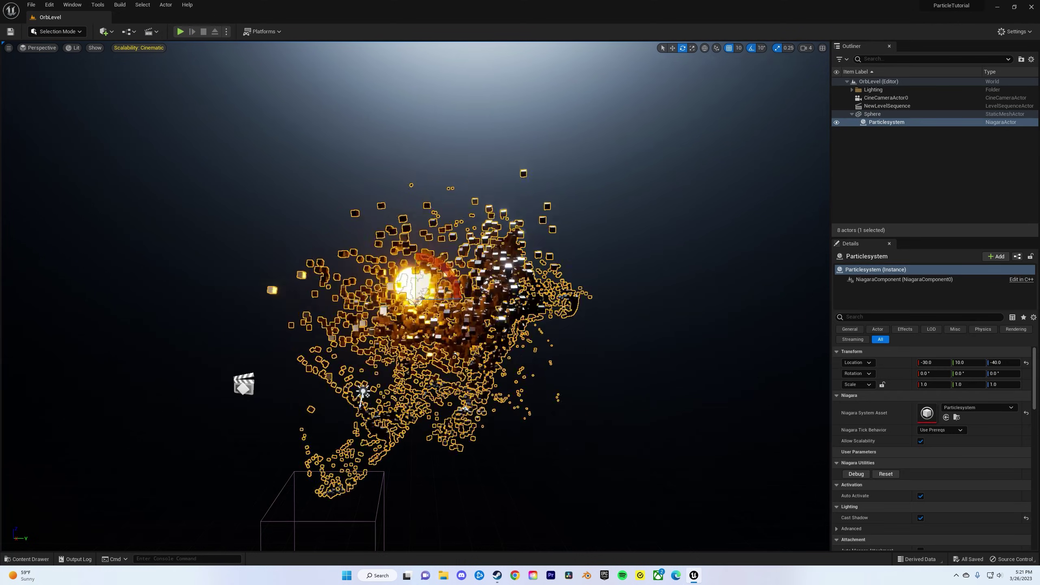
Step: Move the Sphere along the Y axis to a Y location of 300 with its attached particle system
{"action": "left_click", "coordinate": [873, 114]}
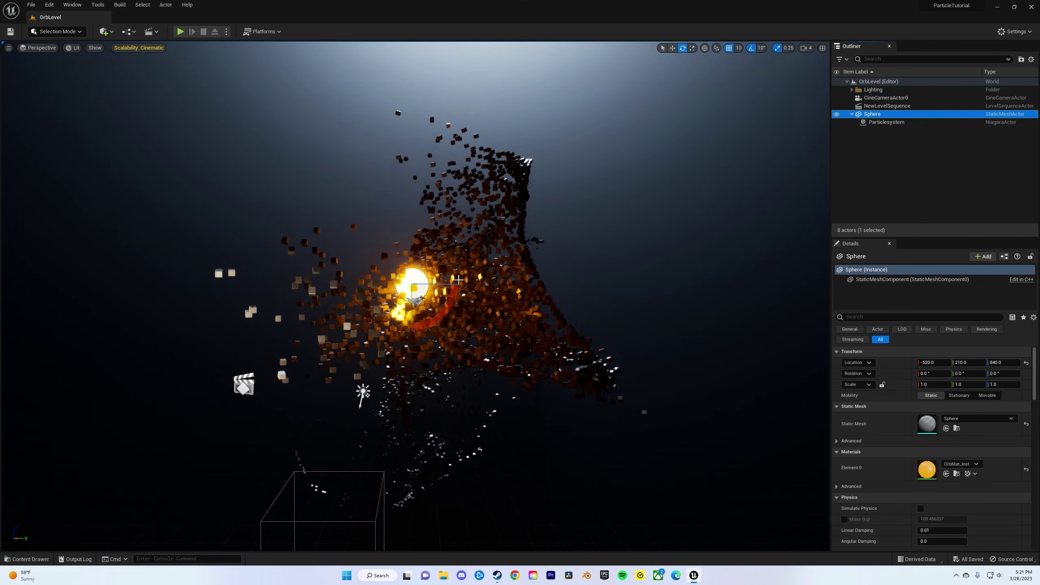
{"action": "key", "text": "w"}
{"action": "left_click_drag", "start_coordinate": [440, 286], "coordinate": [471, 315]}
{"action": "key", "text": "alt+z"}
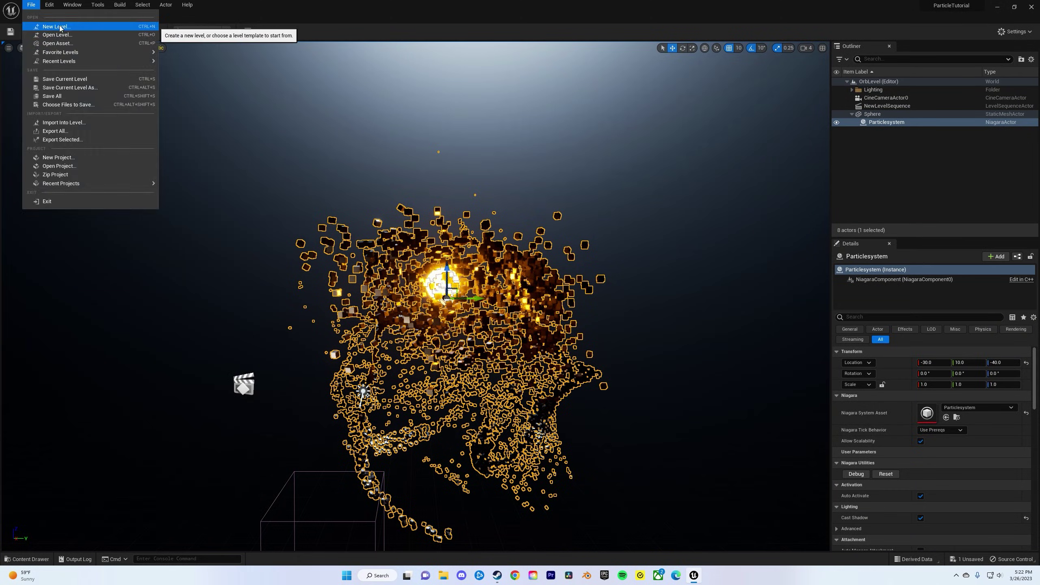
Step: Create a new level from the Basic template, saving the changes to OrbLevel
{"action": "left_click", "coordinate": [102, 28]}
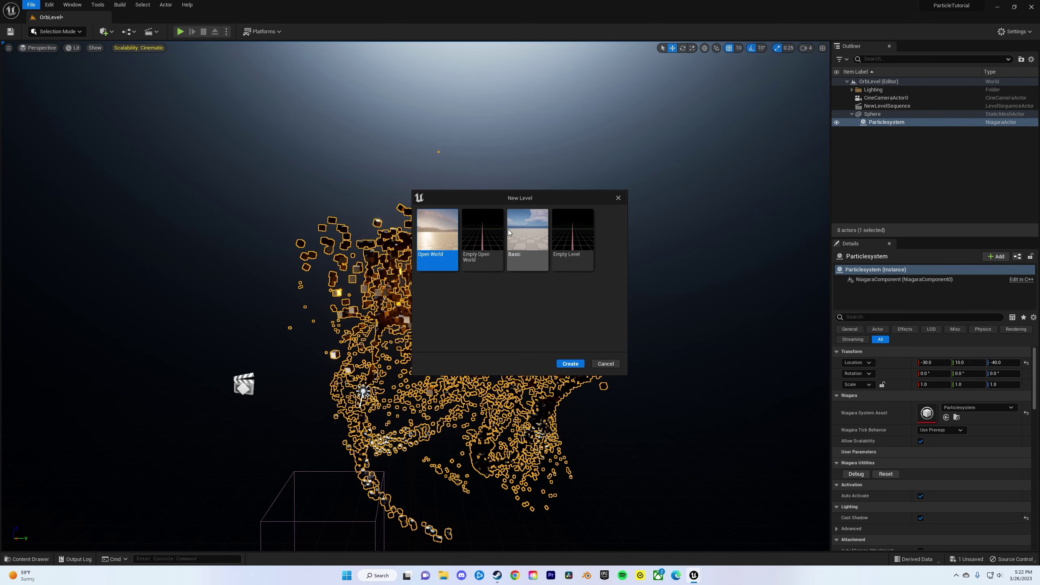
{"action": "left_click", "coordinate": [570, 364]}
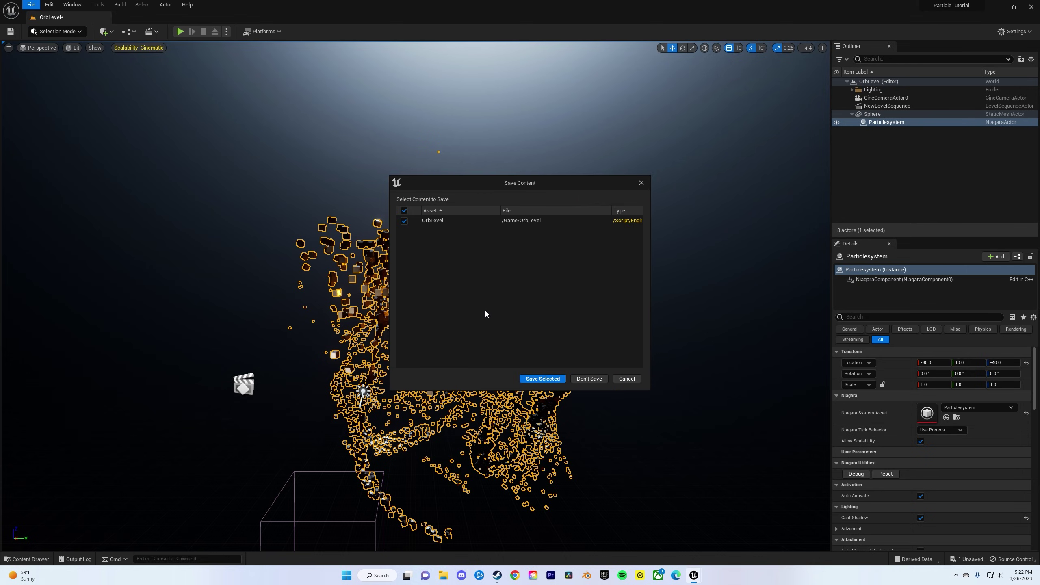
{"action": "left_click", "coordinate": [550, 379]}
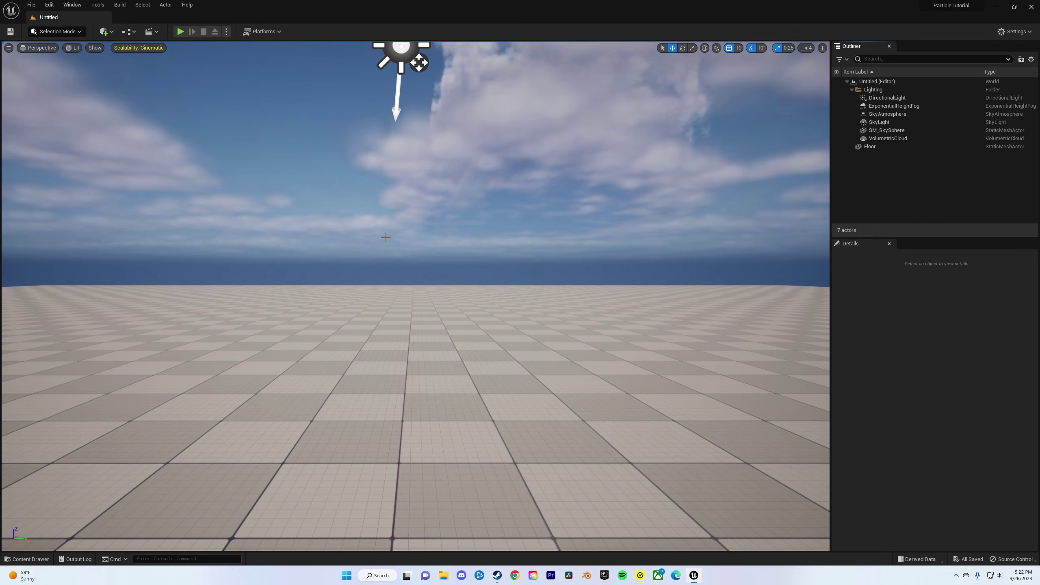
Step: Delete the seven old assets from NewLevelSequence through Particlesystem in the Content folder, keeping the folders
{"action": "key", "text": "ctrl+space"}
{"action": "left_click", "coordinate": [901, 462]}
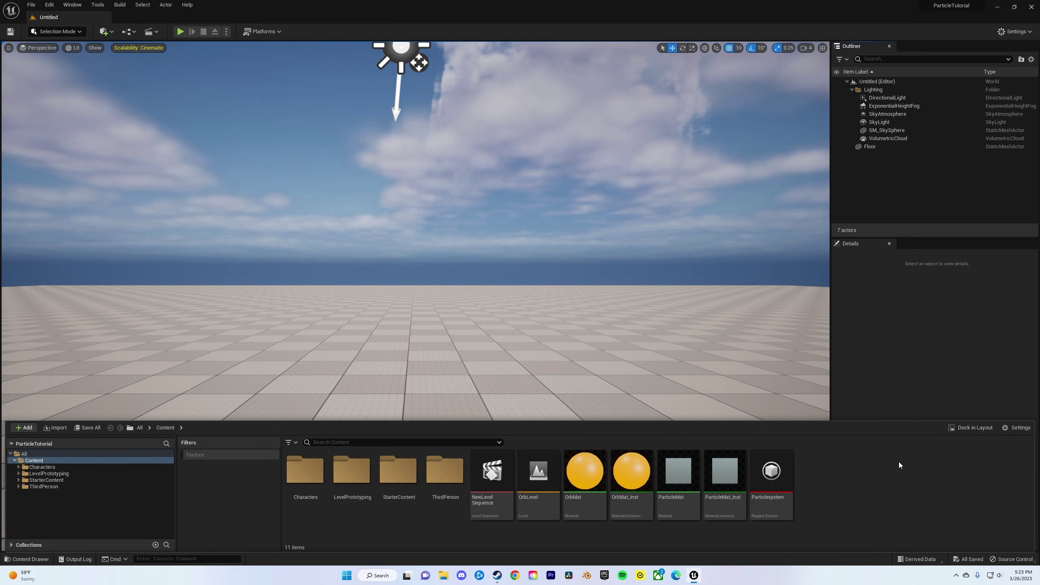
{"action": "left_click", "coordinate": [492, 478]}
{"action": "left_click", "coordinate": [784, 479], "text": "shift"}
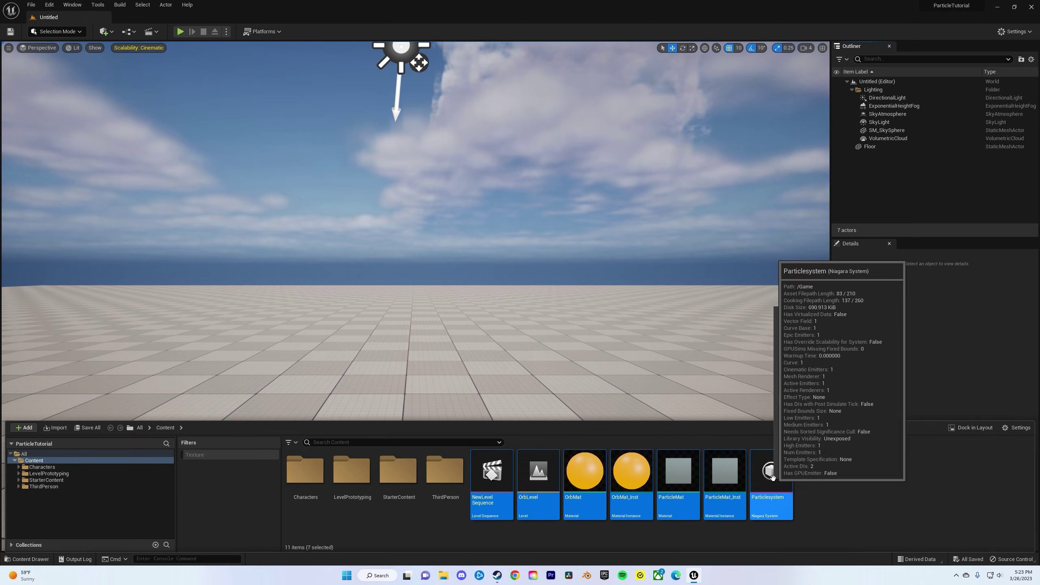
{"action": "right_click", "coordinate": [775, 478]}
{"action": "left_click", "coordinate": [801, 357]}
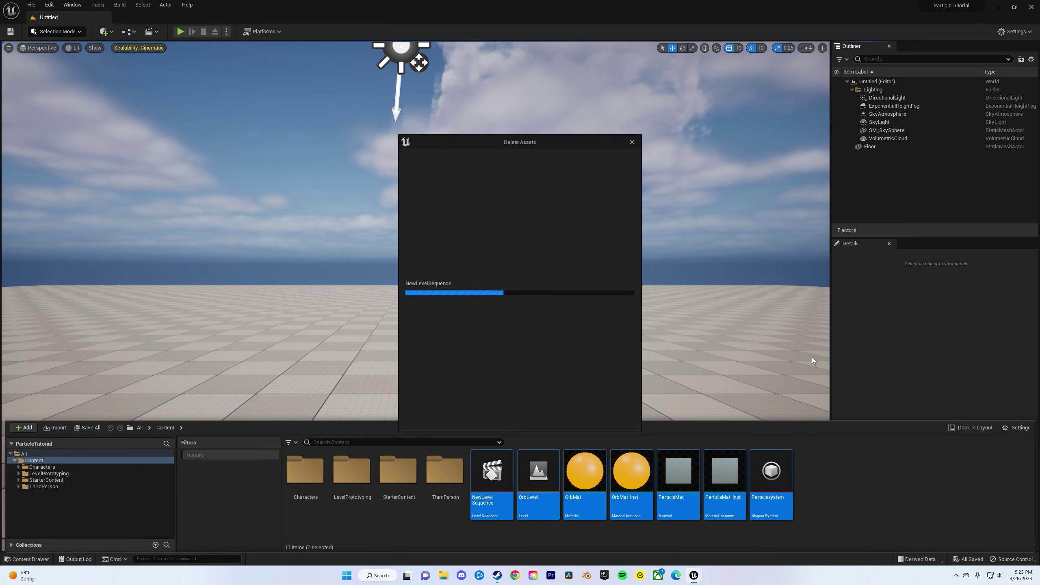
{"action": "left_click", "coordinate": [480, 419]}
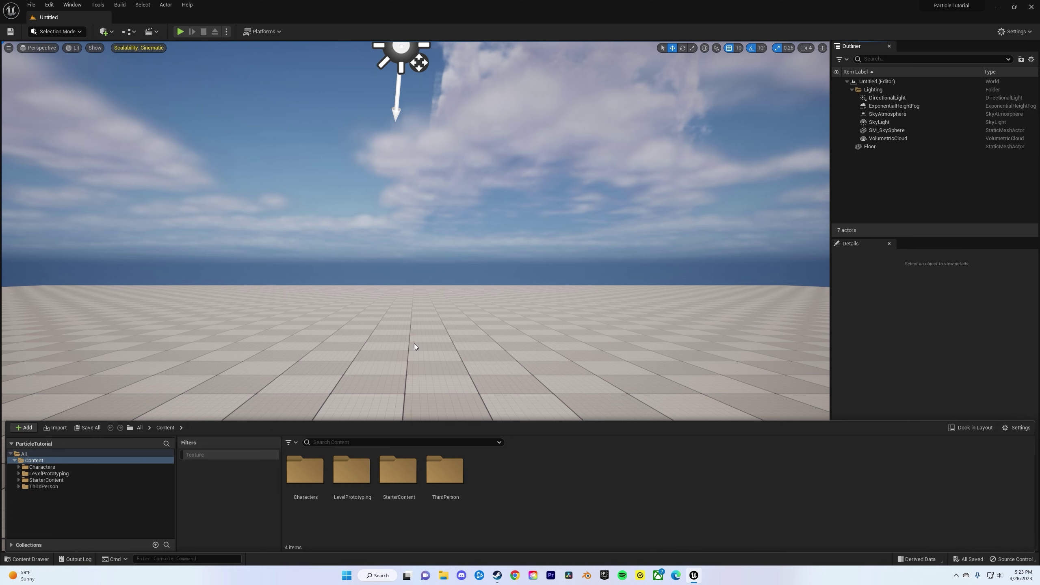
Step: Save the current level in the Content folder as OrbLevel
{"action": "left_click", "coordinate": [28, 5]}
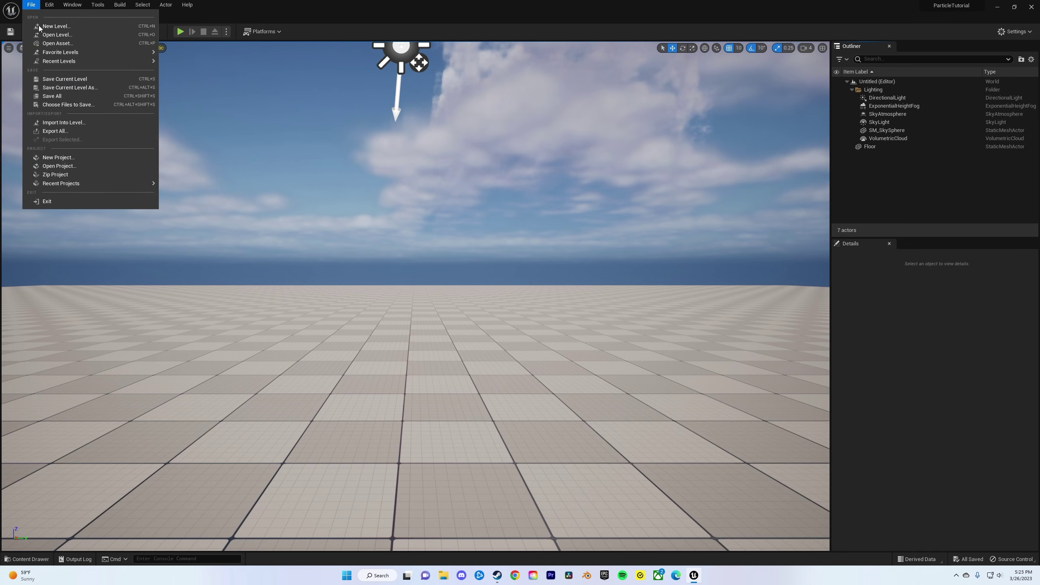
{"action": "left_click", "coordinate": [63, 89]}
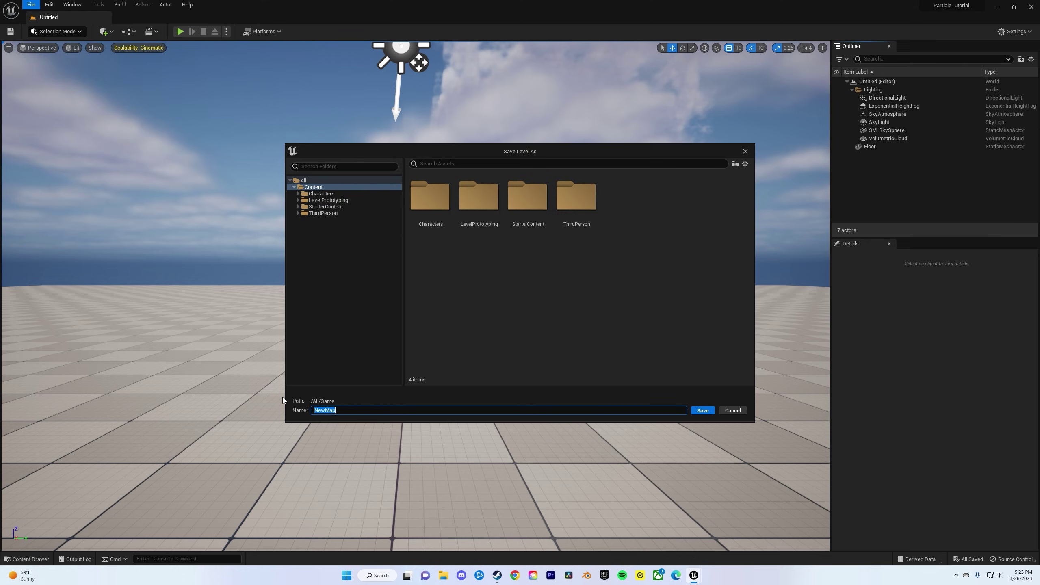
{"action": "type", "text": "OrbLevel"}
{"action": "left_click", "coordinate": [703, 411]}
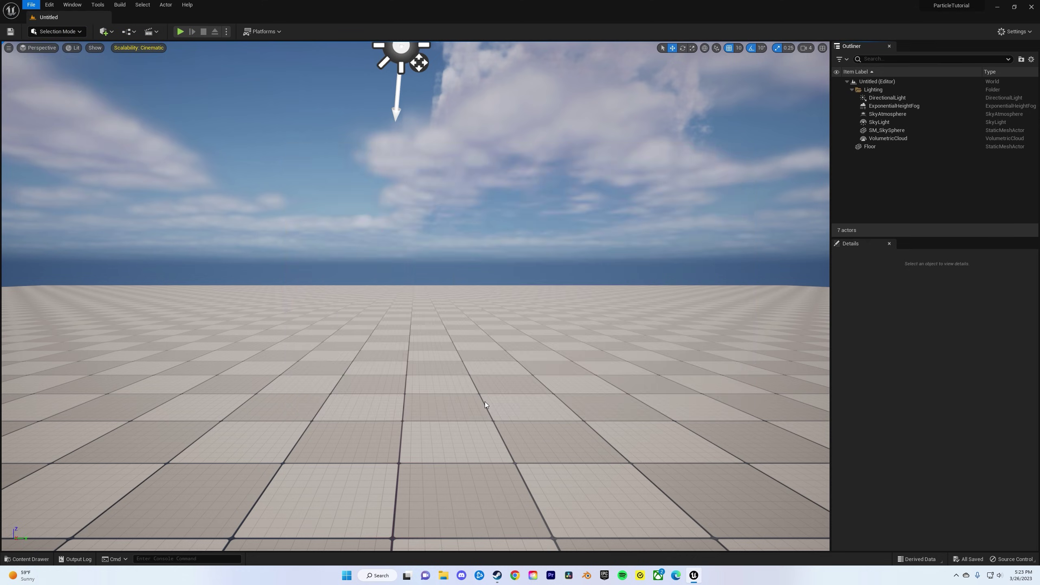
Step: Create a Niagara System in the Content folder from the Hanging Particulates emitter template
{"action": "right_click", "coordinate": [580, 476]}
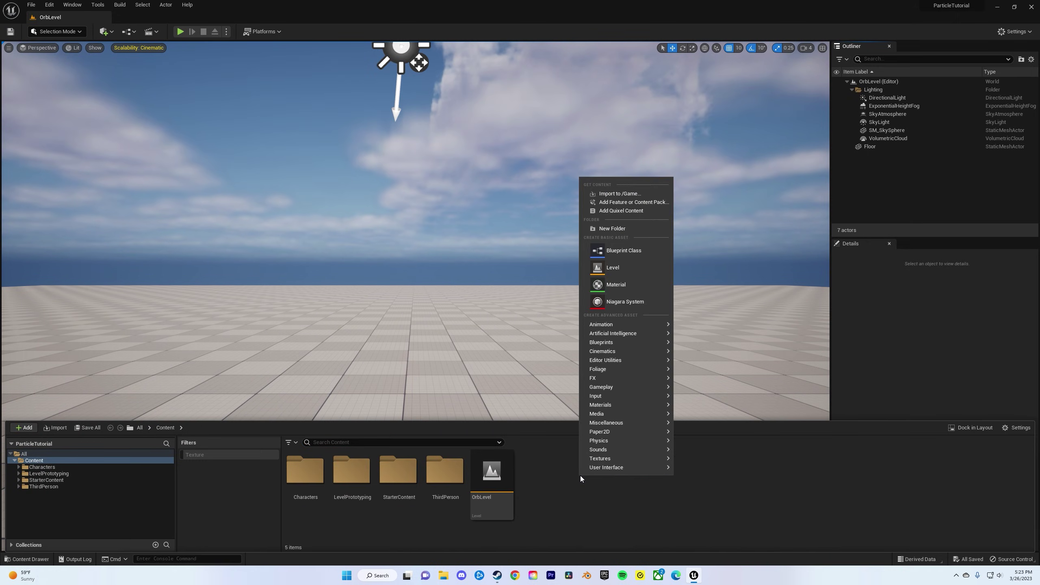
{"action": "left_click", "coordinate": [630, 305]}
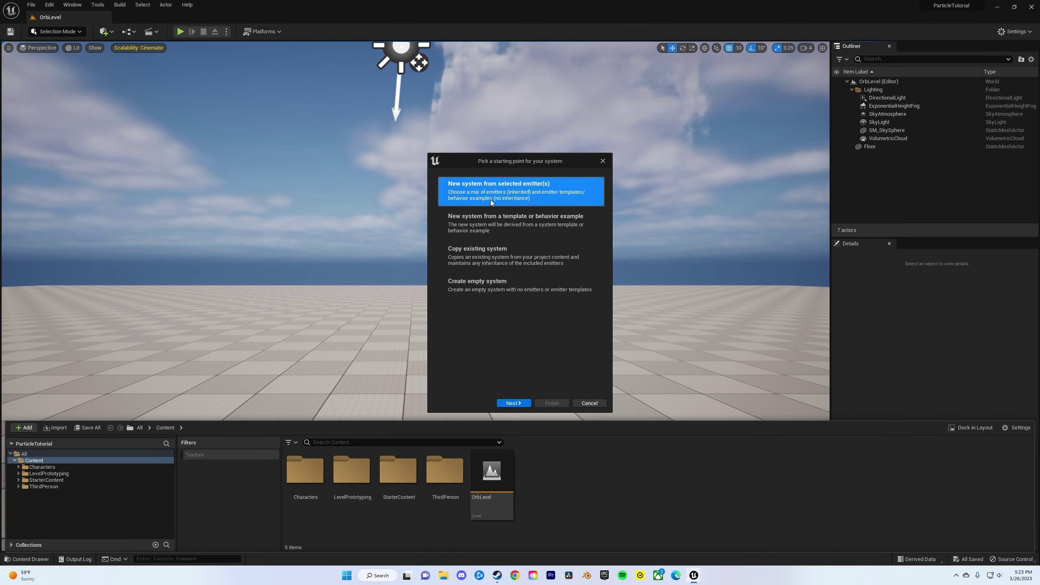
{"action": "left_click", "coordinate": [514, 404]}
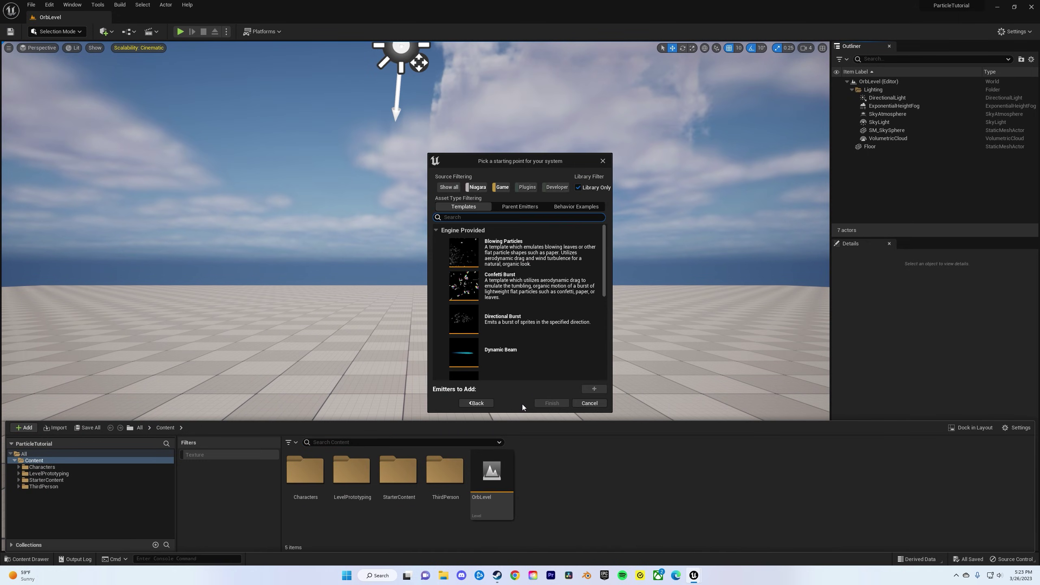
{"action": "scroll", "coordinate": [535, 325], "scroll_direction": "down", "scroll_amount": 3}
{"action": "left_click", "coordinate": [536, 327]}
{"action": "left_click", "coordinate": [594, 389]}
{"action": "left_click", "coordinate": [552, 403]}
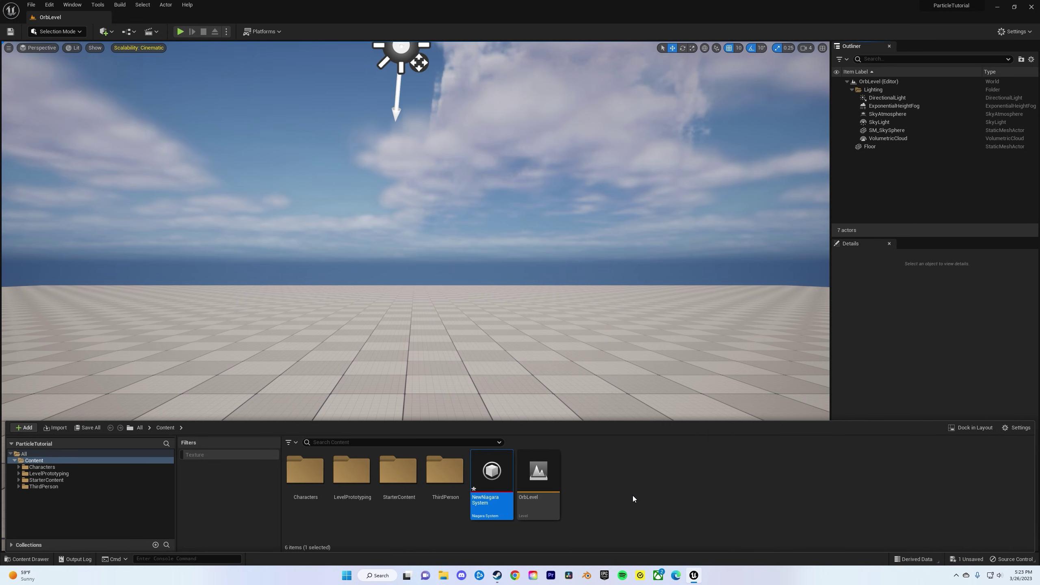
Step: Create two new materials in the Content folder, named Orb and Particles
{"action": "right_click", "coordinate": [614, 479]}
{"action": "left_click", "coordinate": [645, 279]}
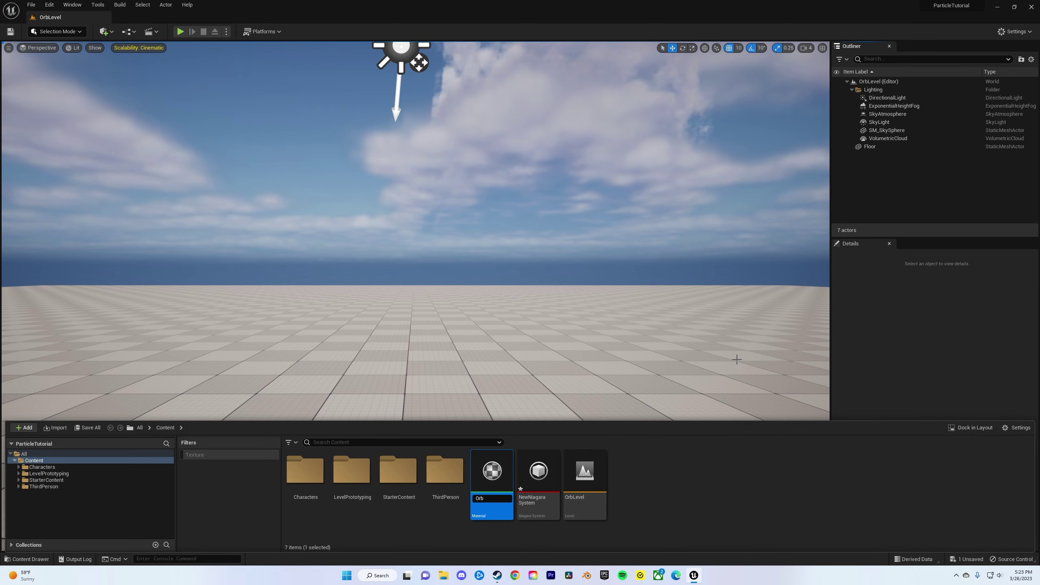
{"action": "key", "text": "Return"}
{"action": "right_click", "coordinate": [680, 468]}
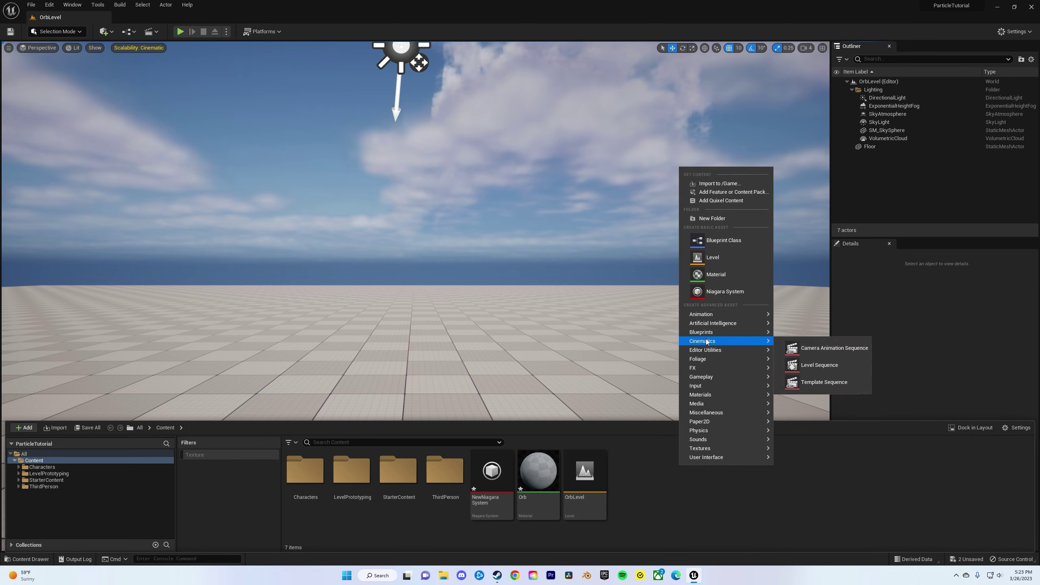
{"action": "left_click", "coordinate": [711, 274]}
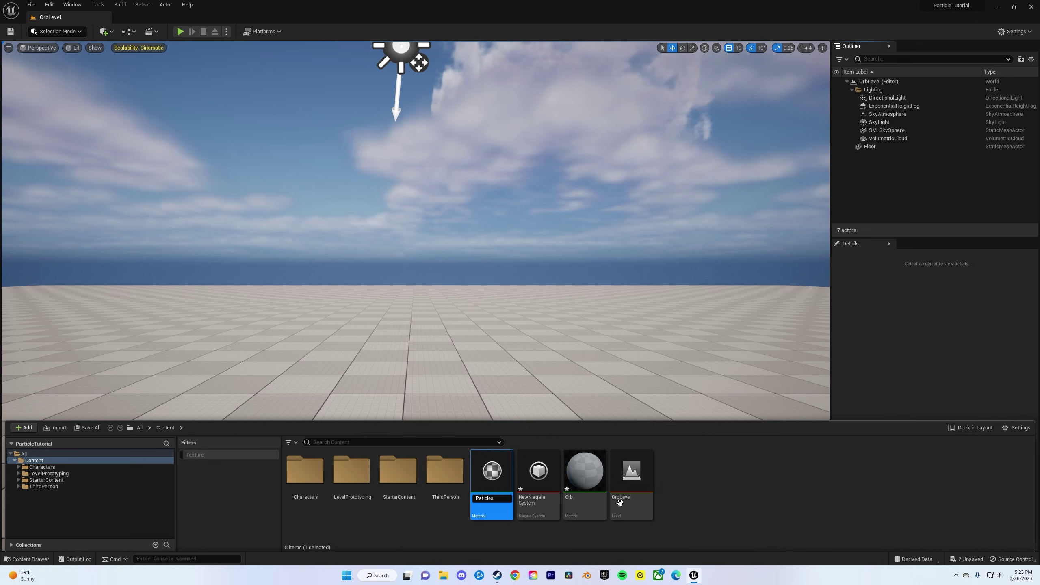
{"action": "key", "text": "Return"}
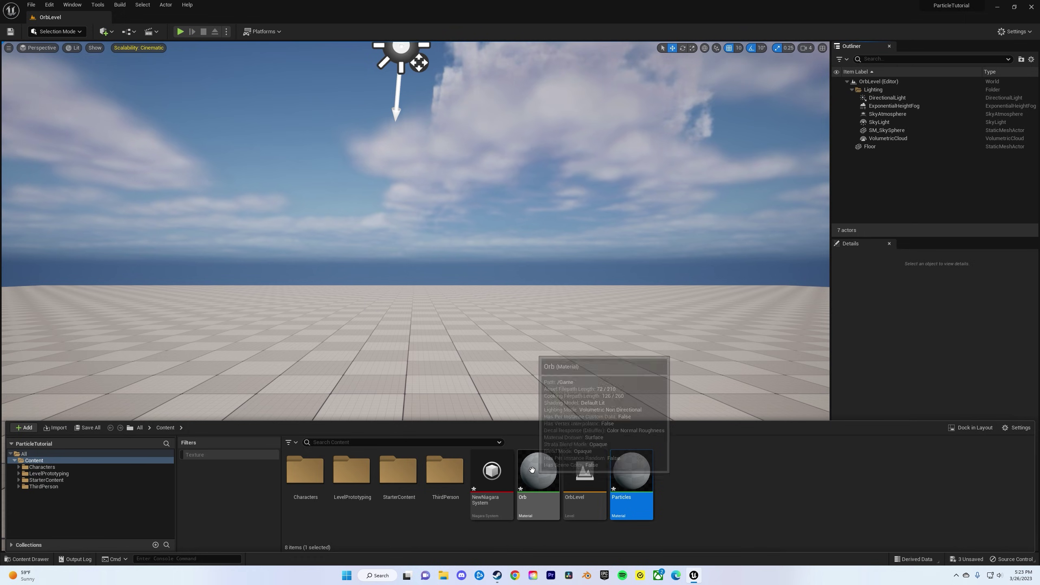
Step: Open the new Niagara system and remove Sprite Renderer, Scale Color, Scale Sprite Size and Aerodynamic Drag from the HangingParticulates emitter
{"action": "left_click", "coordinate": [498, 475]}
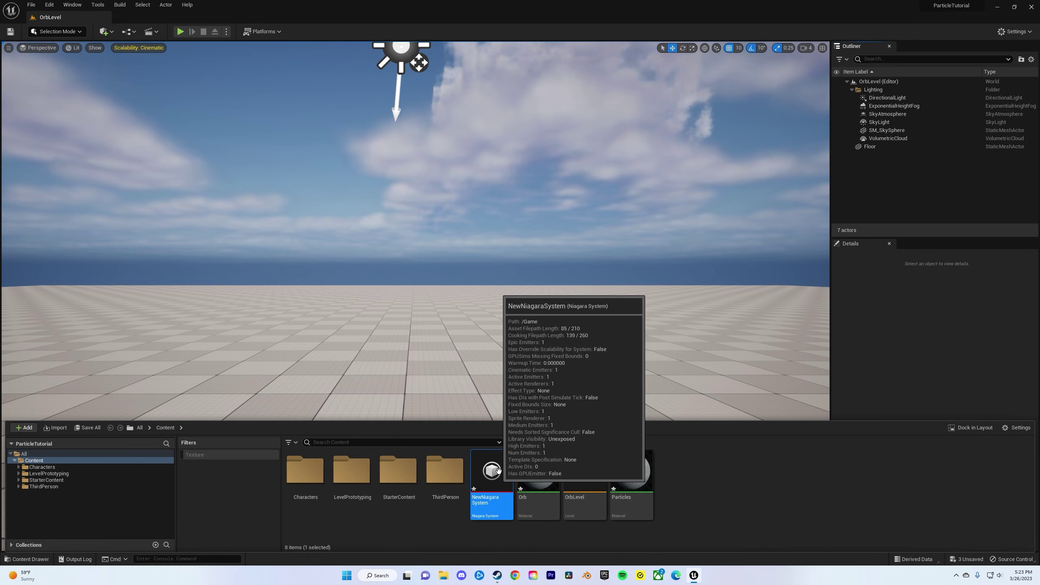
{"action": "double_click", "coordinate": [498, 471]}
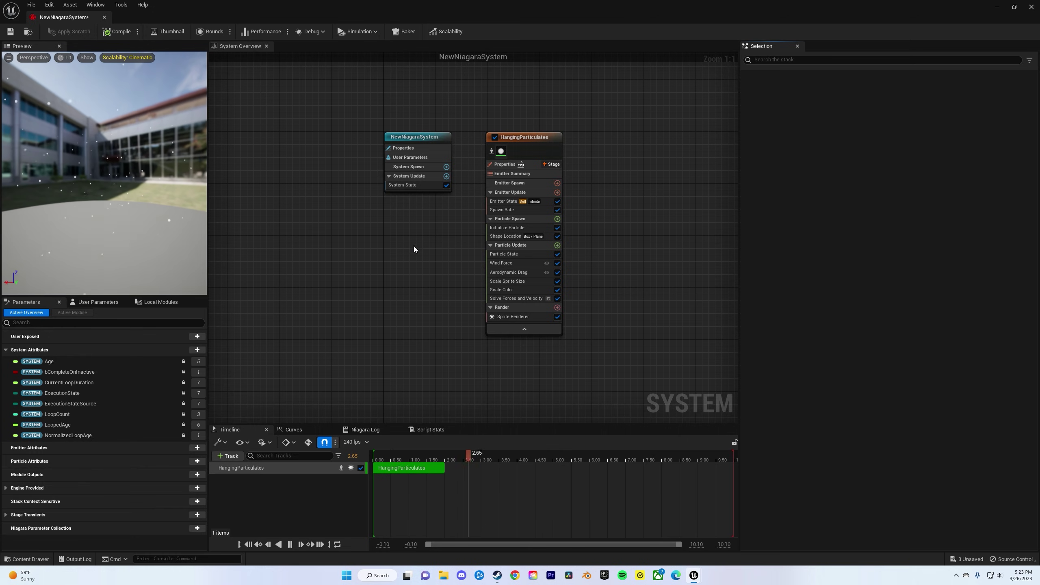
{"action": "left_click", "coordinate": [499, 318]}
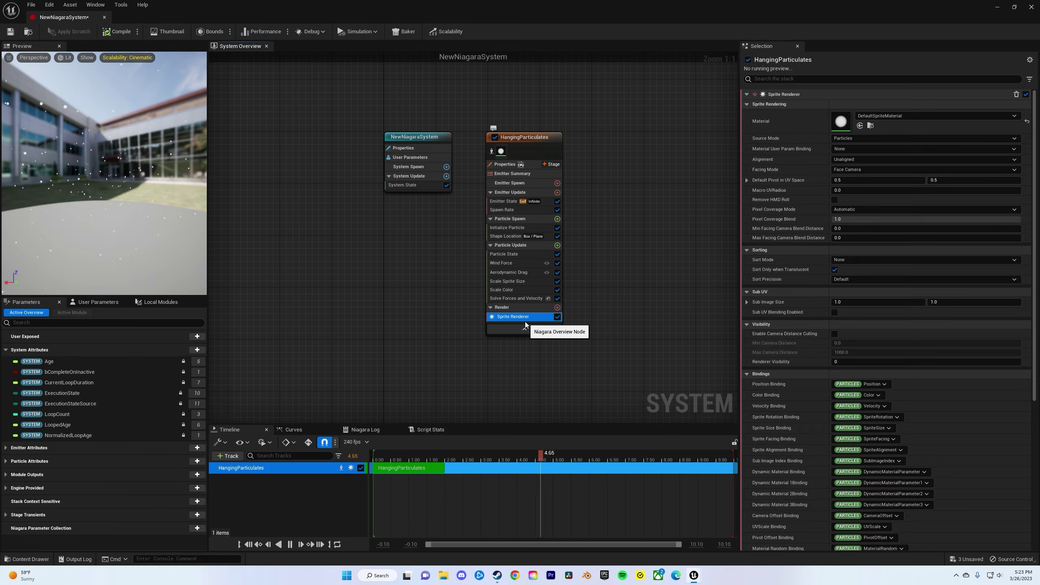
{"action": "left_click", "coordinate": [525, 322]}
{"action": "left_click", "coordinate": [514, 291]}
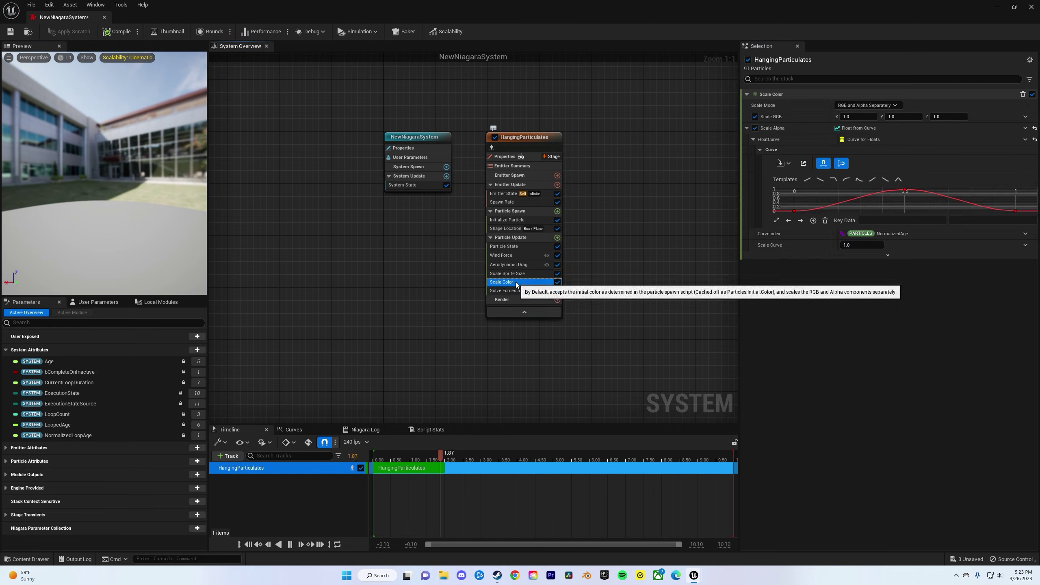
{"action": "key", "text": "Delete"}
{"action": "left_click", "coordinate": [520, 274]}
{"action": "key", "text": "Delete"}
{"action": "left_click", "coordinate": [517, 264]}
{"action": "key", "text": "Delete"}
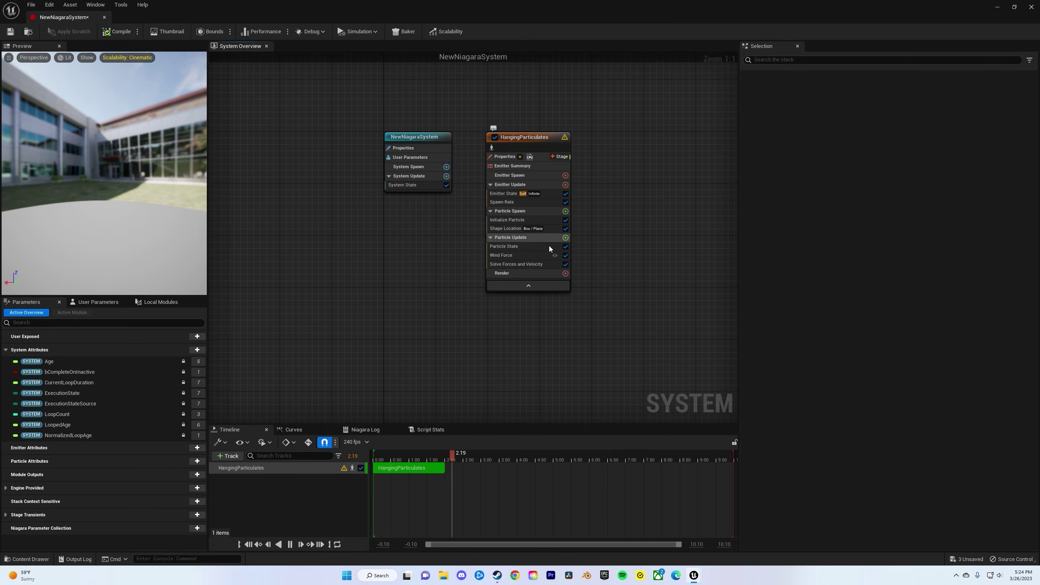
Step: Add a Mesh Renderer to the emitter, using the Shape_Cube mesh and the Velocity facing mode
{"action": "left_click", "coordinate": [566, 273]}
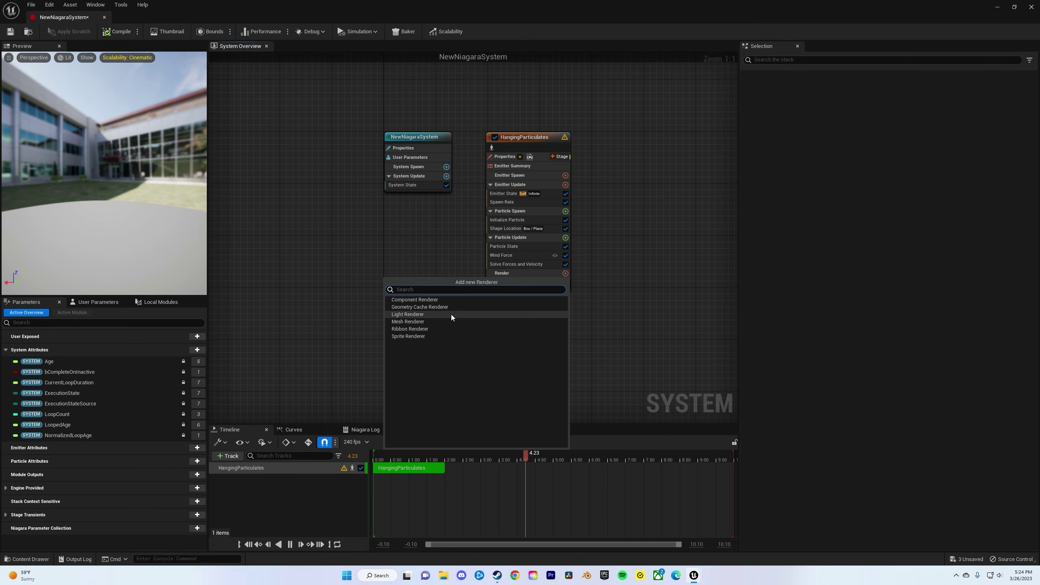
{"action": "left_click", "coordinate": [430, 322]}
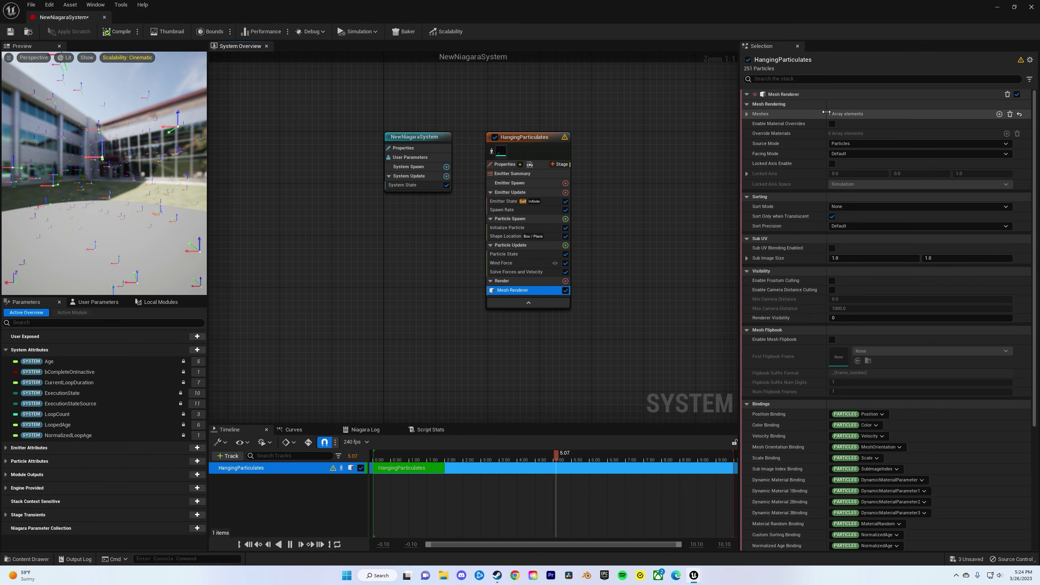
{"action": "left_click", "coordinate": [746, 115]}
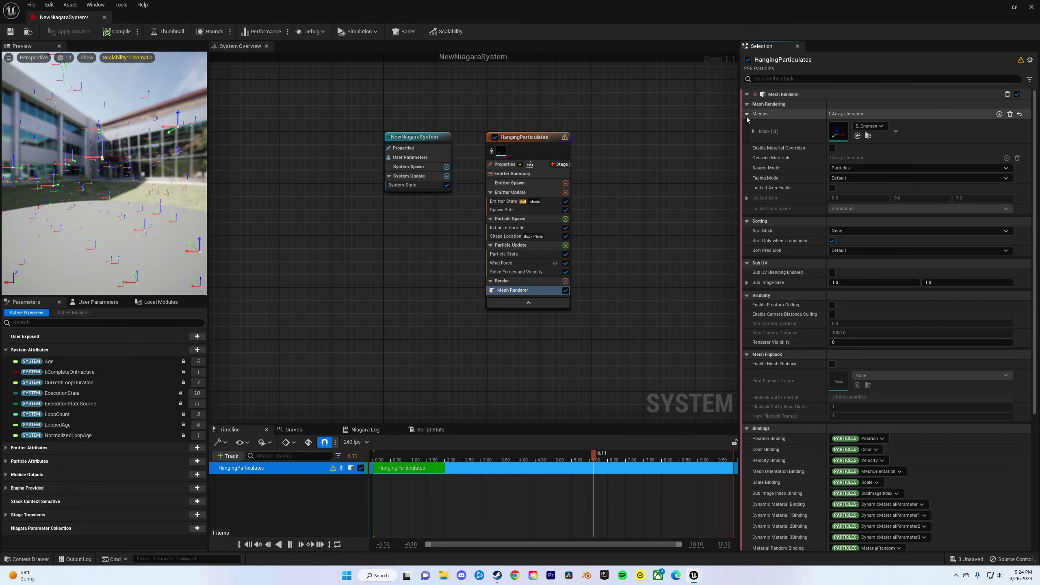
{"action": "left_click", "coordinate": [881, 126]}
{"action": "scroll", "coordinate": [905, 270], "scroll_direction": "down", "scroll_amount": 1}
{"action": "left_click", "coordinate": [904, 270]}
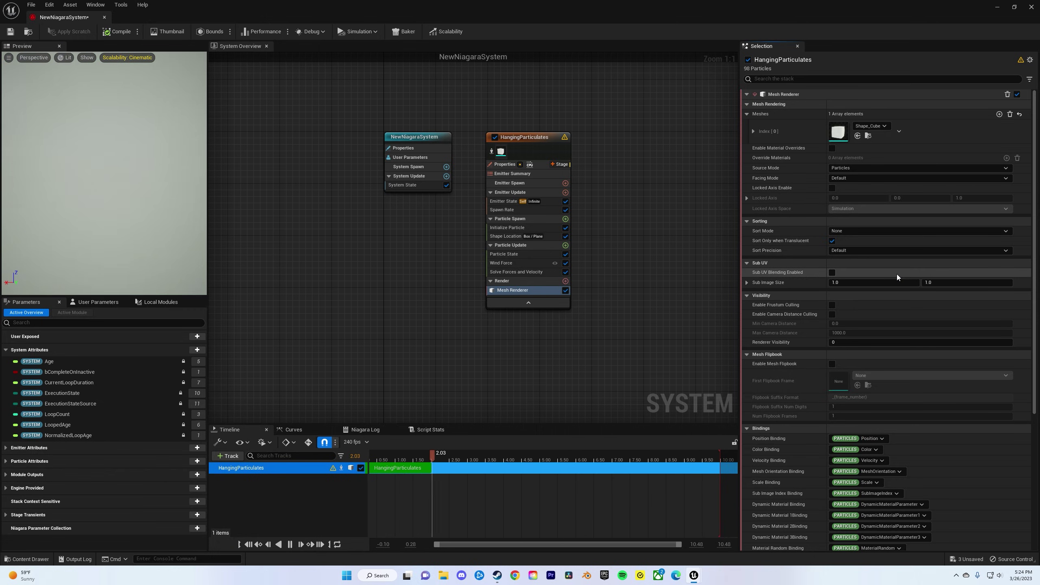
{"action": "scroll", "coordinate": [129, 179], "scroll_direction": "down", "scroll_amount": 5}
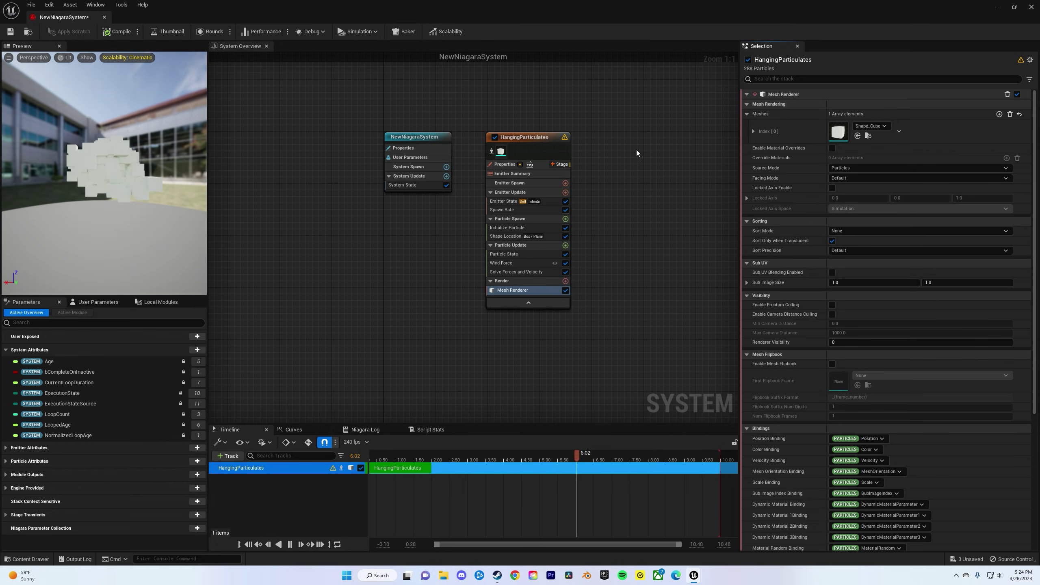
{"action": "left_click", "coordinate": [880, 179]}
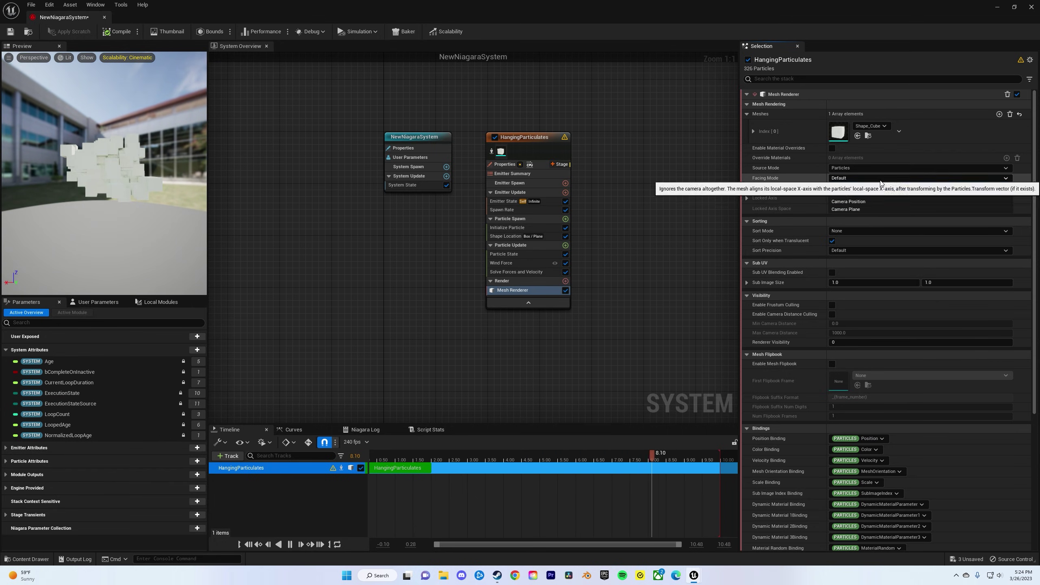
{"action": "left_click", "coordinate": [851, 197]}
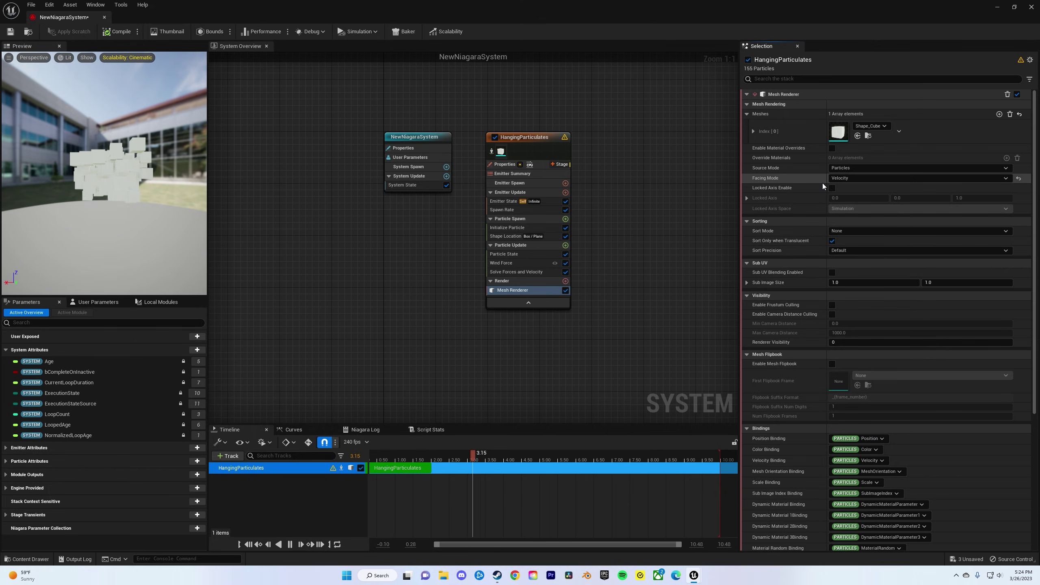
Step: Set the HangingParticulates emitter's Mesh Scale Mode to Uniform and drive Mesh Uniform Scale with Float from Curve
{"action": "left_click", "coordinate": [527, 136]}
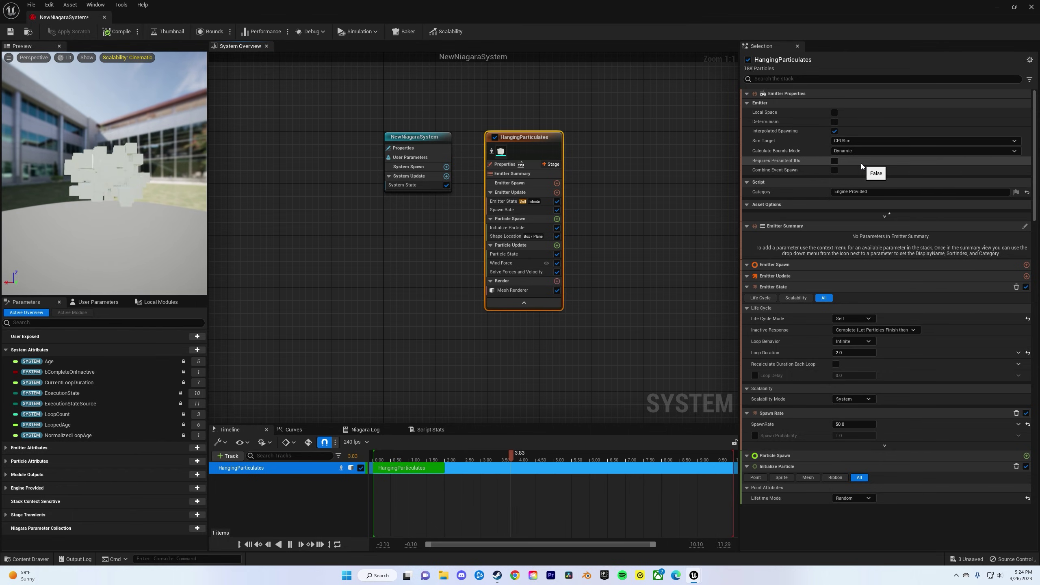
{"action": "scroll", "coordinate": [861, 163], "scroll_direction": "down", "scroll_amount": 3}
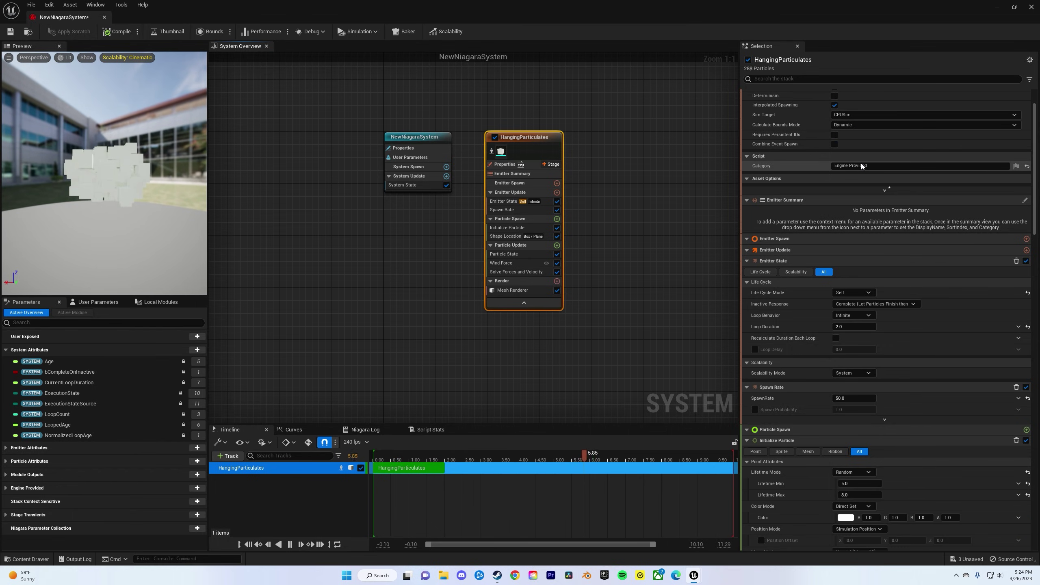
{"action": "scroll", "coordinate": [860, 170], "scroll_direction": "down", "scroll_amount": 1}
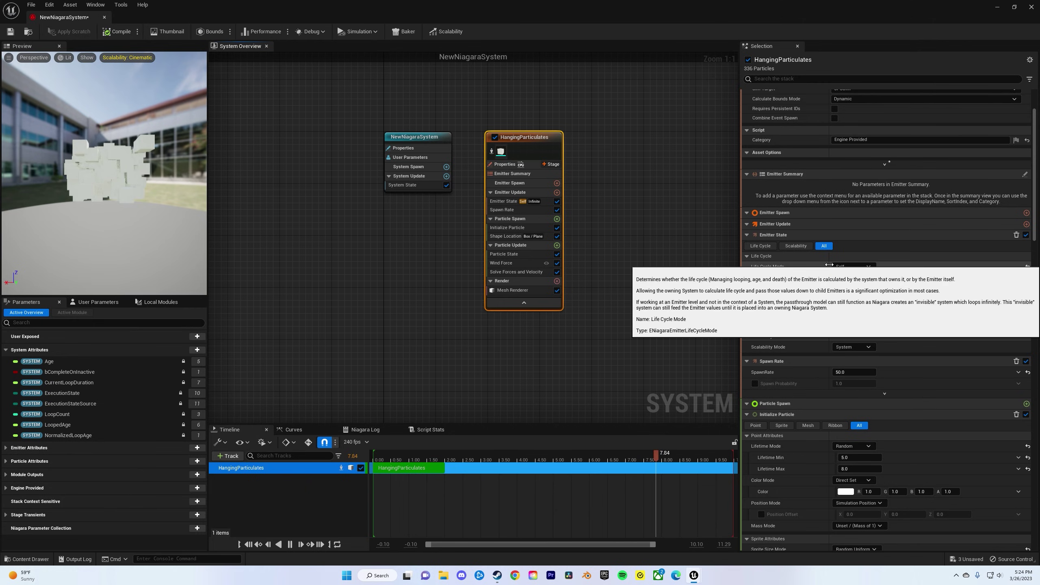
{"action": "scroll", "coordinate": [939, 292], "scroll_direction": "down", "scroll_amount": 2}
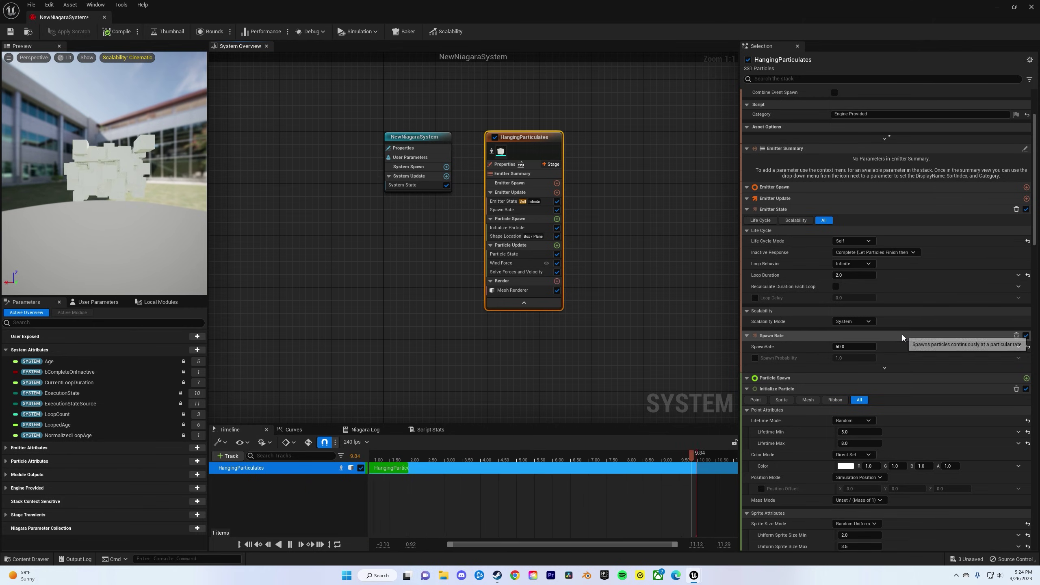
{"action": "scroll", "coordinate": [903, 337], "scroll_direction": "down", "scroll_amount": 2}
{"action": "scroll", "coordinate": [903, 337], "scroll_direction": "down", "scroll_amount": 3}
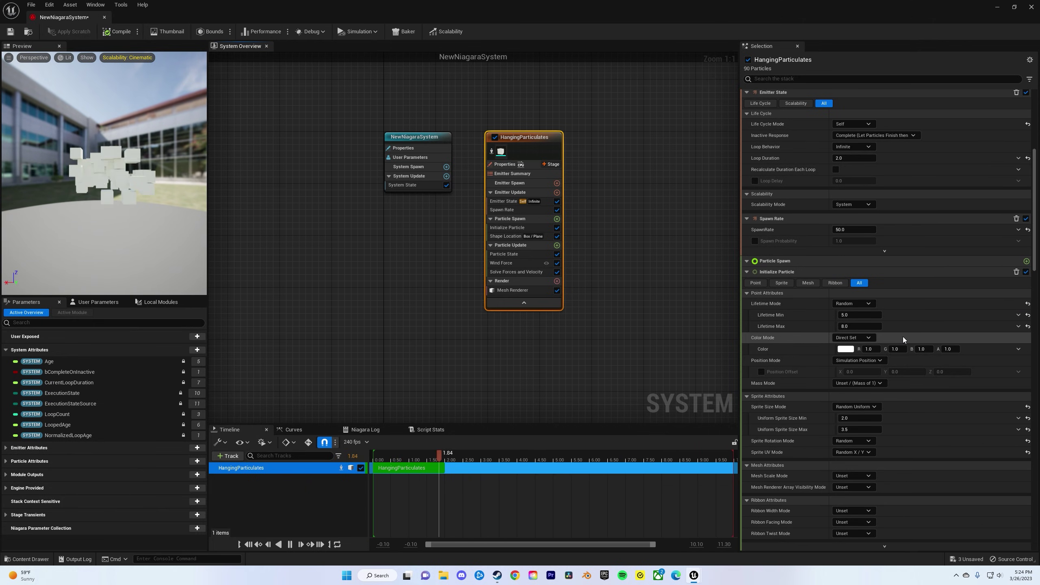
{"action": "scroll", "coordinate": [903, 337], "scroll_direction": "down", "scroll_amount": 3}
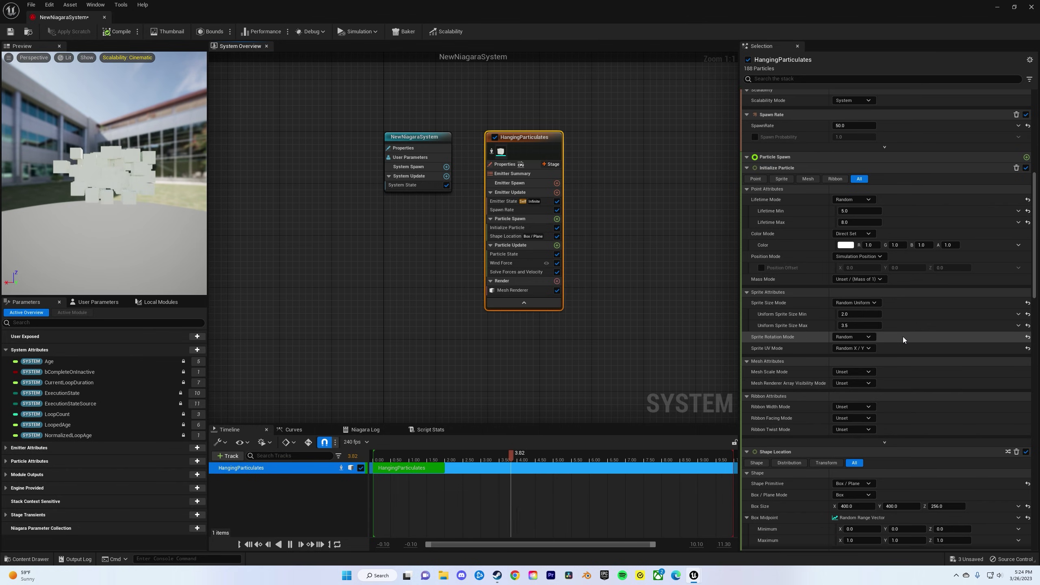
{"action": "left_click", "coordinate": [871, 373]}
{"action": "left_click", "coordinate": [859, 390]}
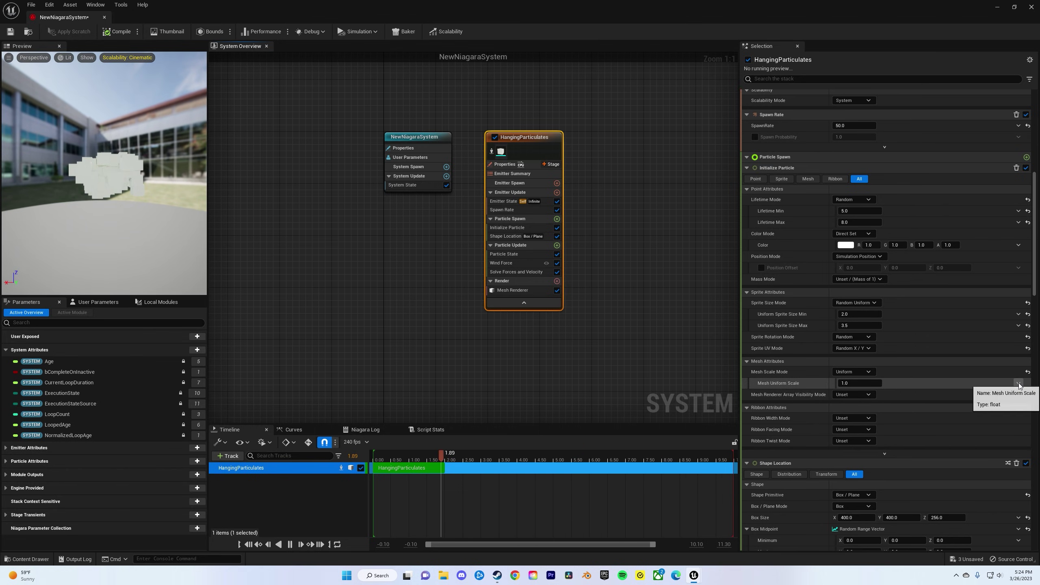
{"action": "left_click", "coordinate": [1018, 383]}
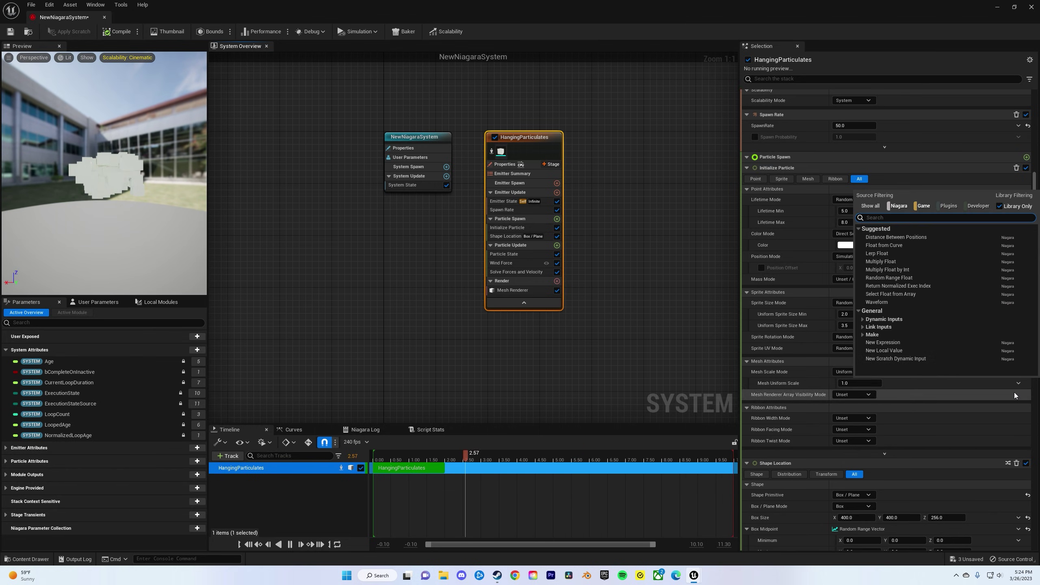
{"action": "left_click", "coordinate": [893, 245]}
Step: Set the first key of the mesh scale curve, at time 0.0, to a value of 0.15
{"action": "scroll", "coordinate": [939, 398], "scroll_direction": "down", "scroll_amount": 2}
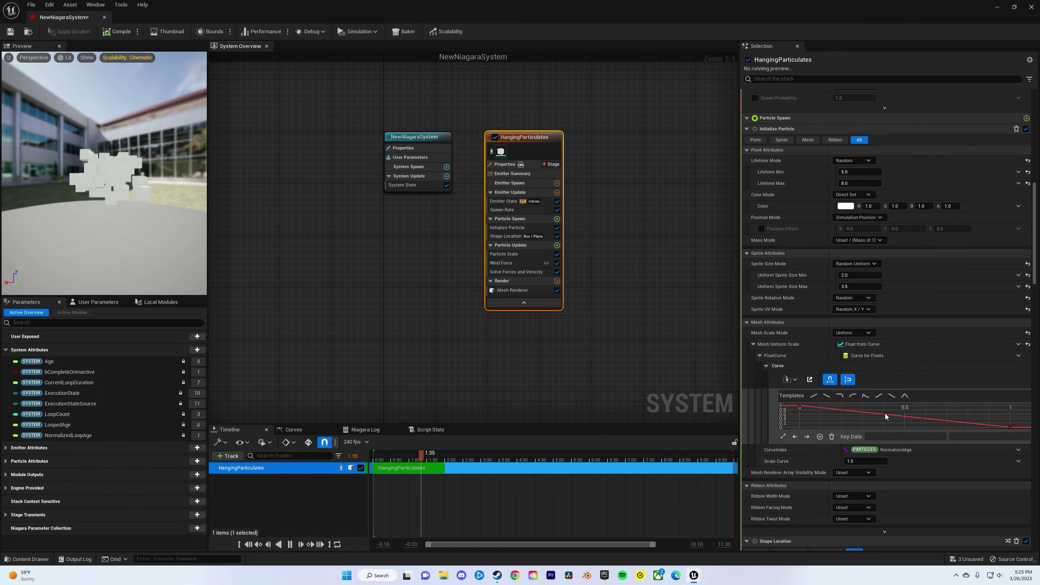
{"action": "left_click", "coordinate": [799, 407]}
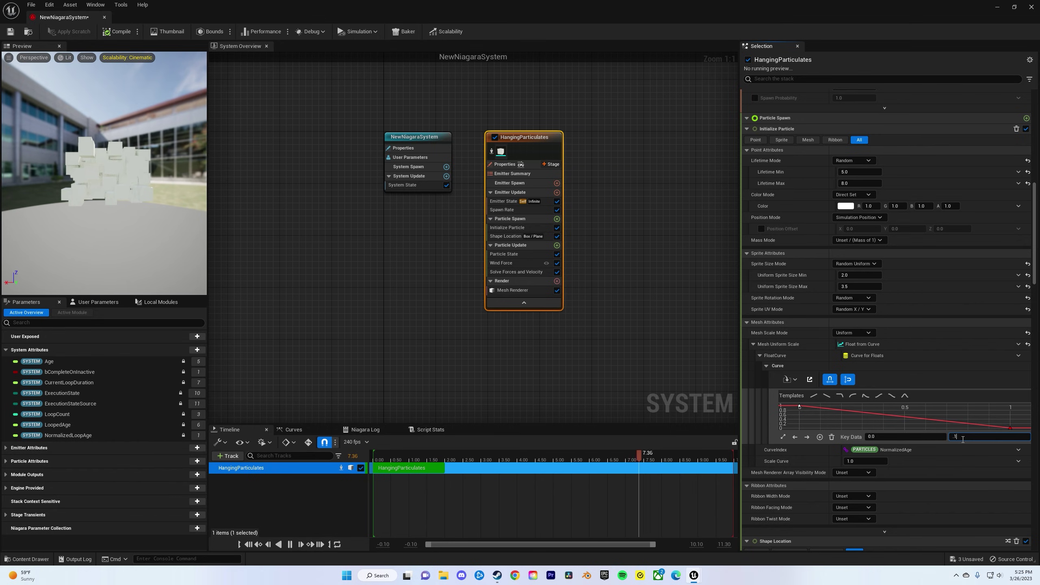
{"action": "left_click", "coordinate": [960, 374]}
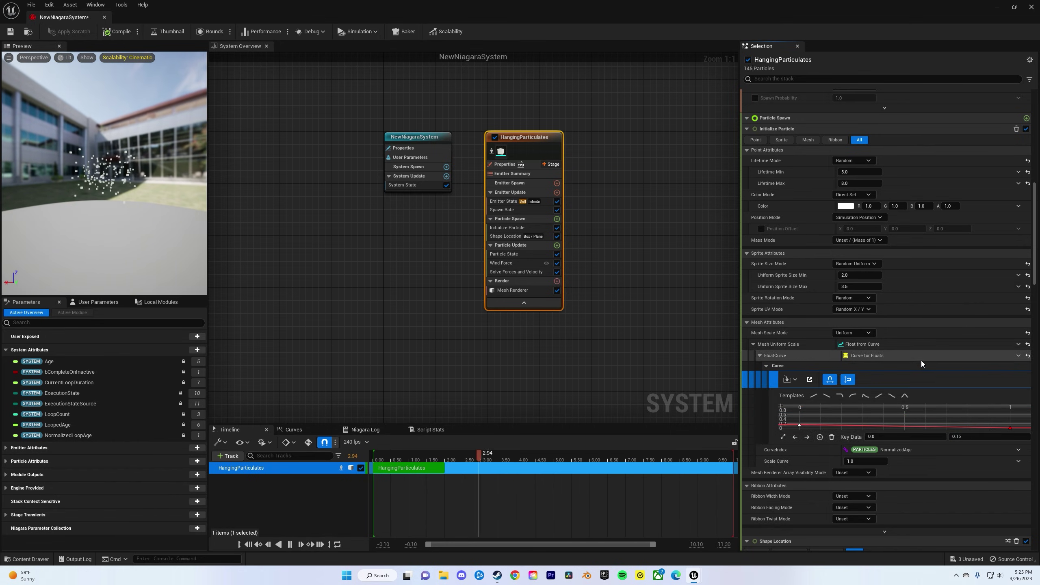
Step: Set Calculate Bounds Mode to Fixed in the emitter's properties
{"action": "scroll", "coordinate": [922, 360], "scroll_direction": "down", "scroll_amount": 5}
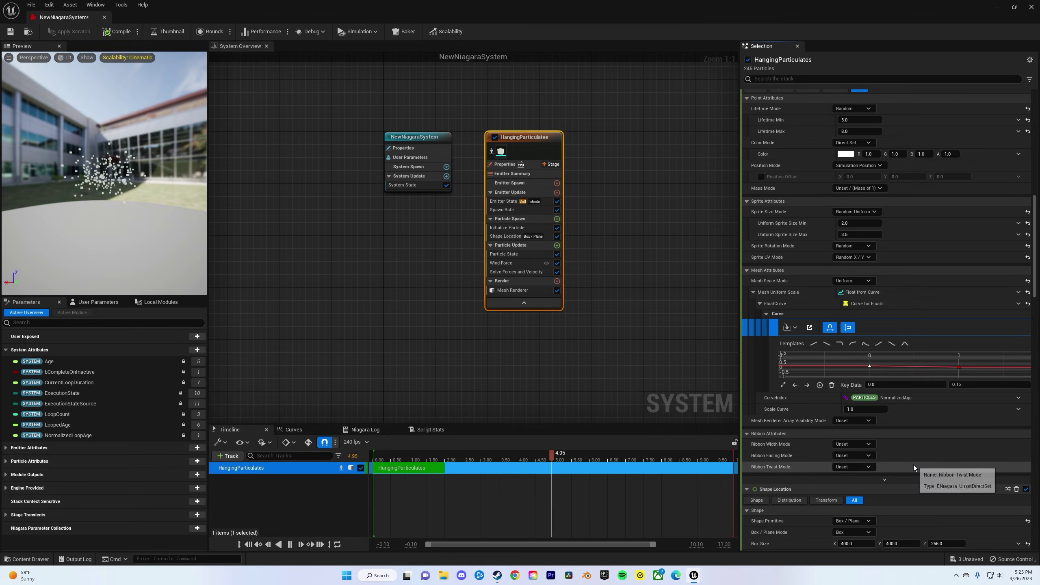
{"action": "scroll", "coordinate": [929, 280], "scroll_direction": "up", "scroll_amount": 4}
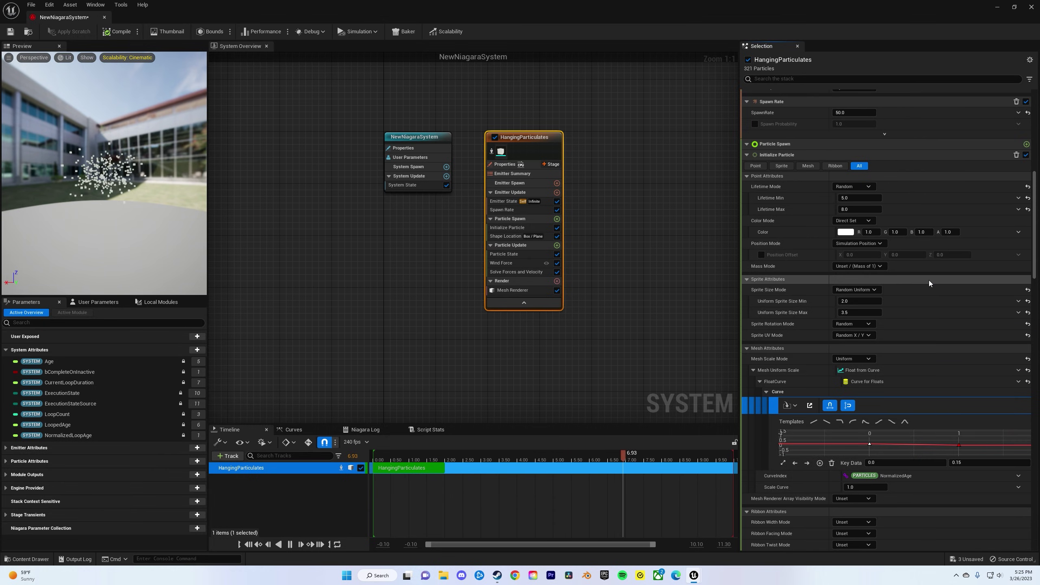
{"action": "scroll", "coordinate": [930, 280], "scroll_direction": "up", "scroll_amount": 8}
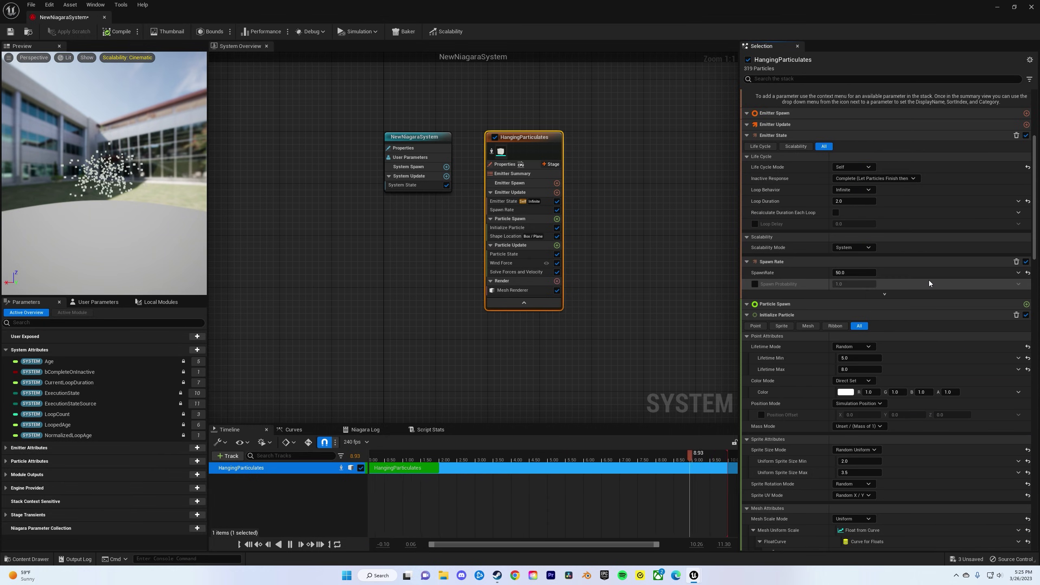
{"action": "scroll", "coordinate": [929, 280], "scroll_direction": "up", "scroll_amount": 8}
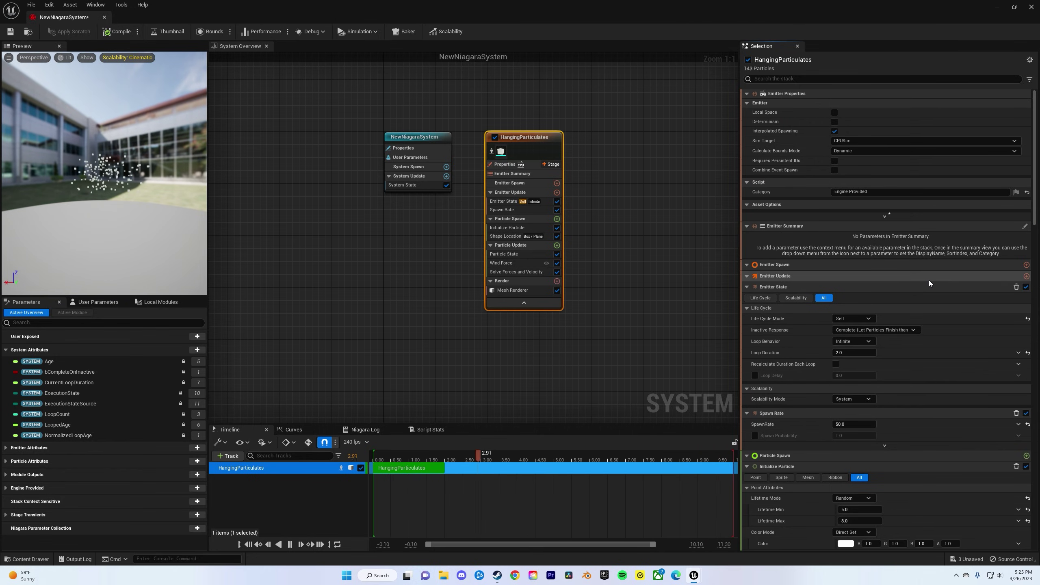
{"action": "left_click", "coordinate": [868, 152]}
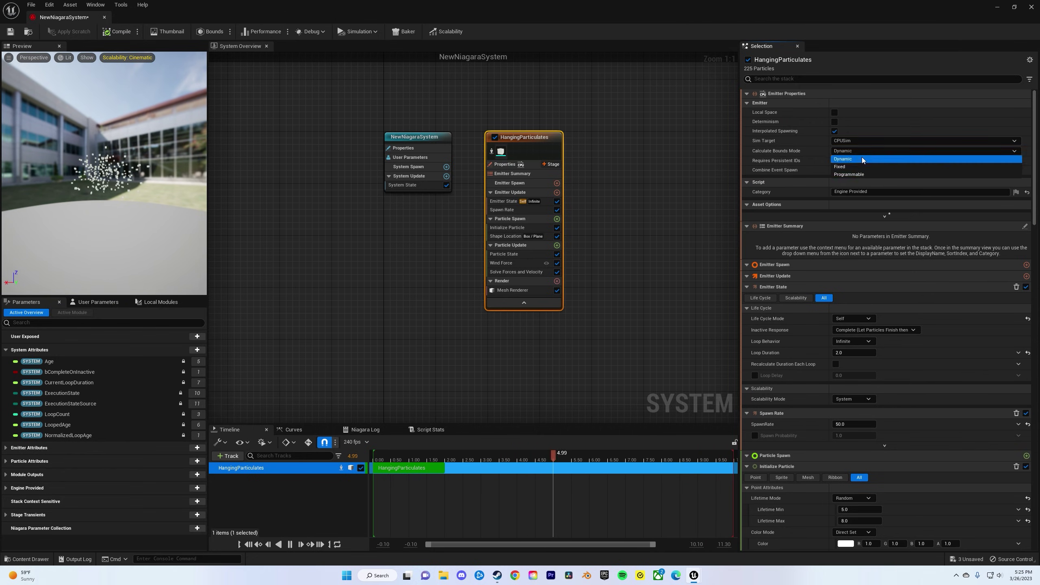
{"action": "left_click", "coordinate": [855, 166]}
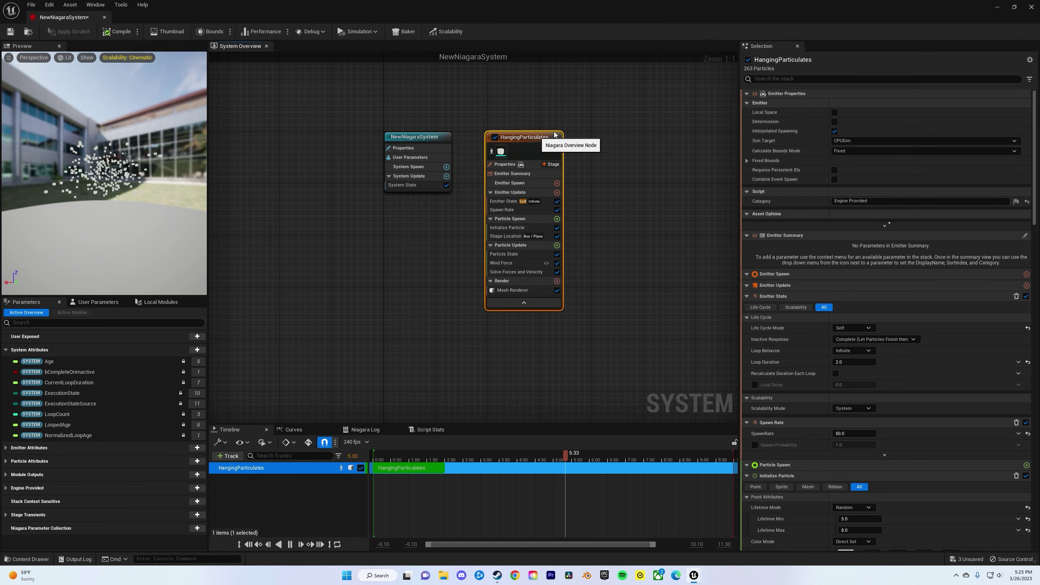
Step: Add a Drag module to the emitter's Particle Update group and set its Drag value to 10
{"action": "left_click", "coordinate": [650, 163]}
{"action": "left_click", "coordinate": [540, 140]}
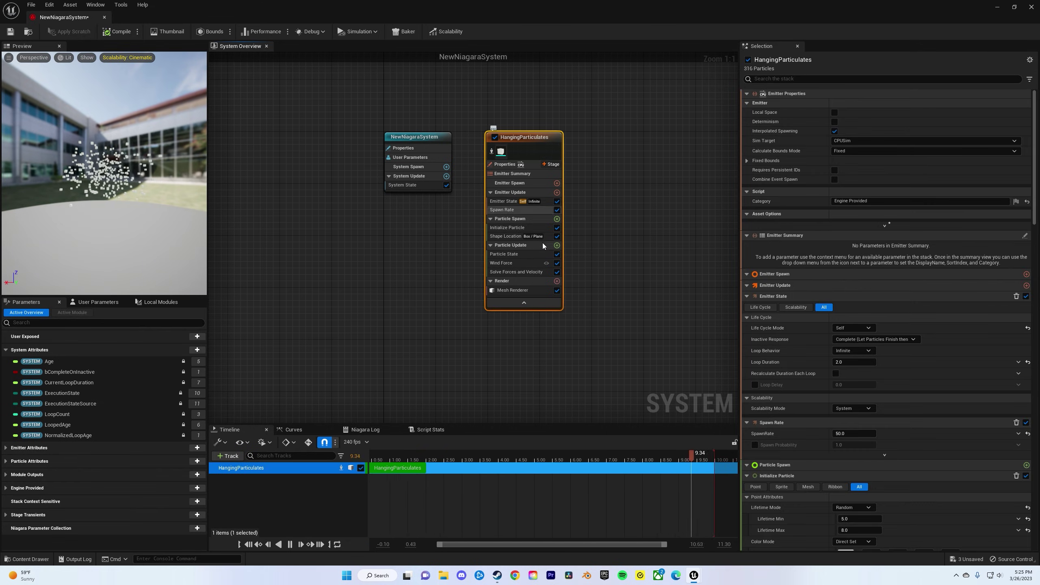
{"action": "left_click", "coordinate": [557, 245]}
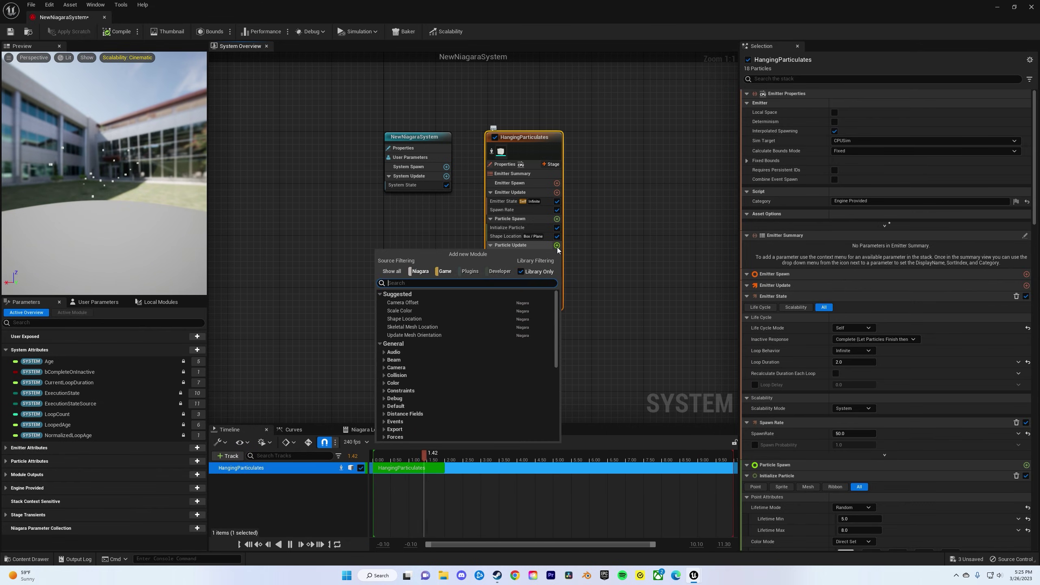
{"action": "type", "text": "drag"}
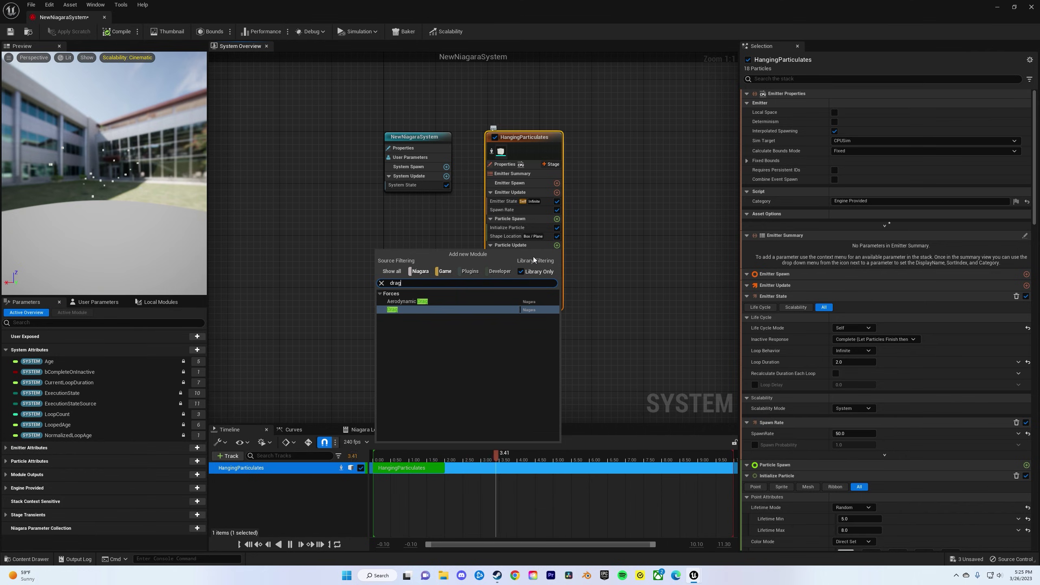
{"action": "left_click", "coordinate": [460, 310]}
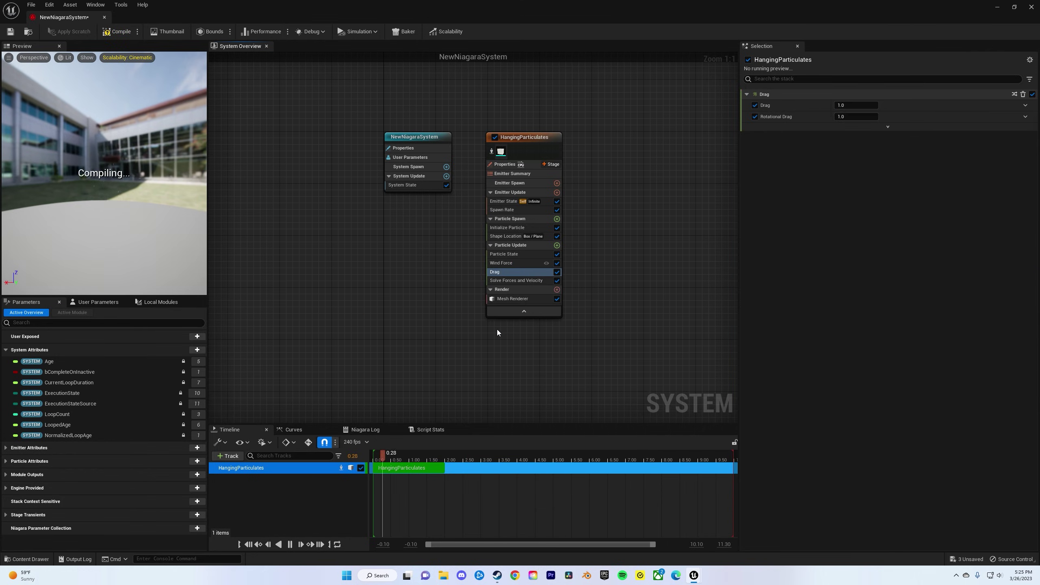
{"action": "left_click", "coordinate": [852, 108]}
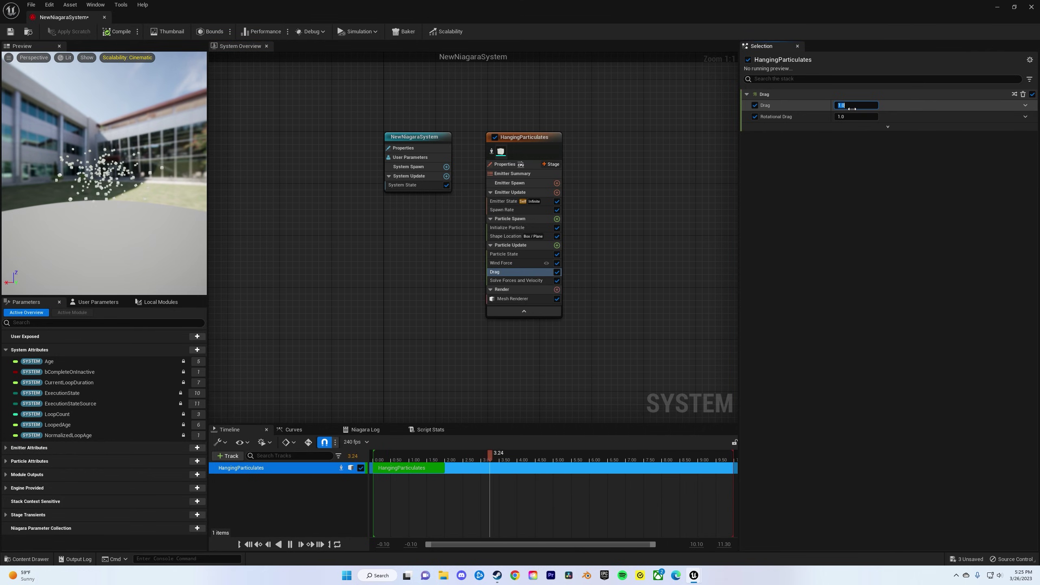
{"action": "left_click", "coordinate": [651, 269]}
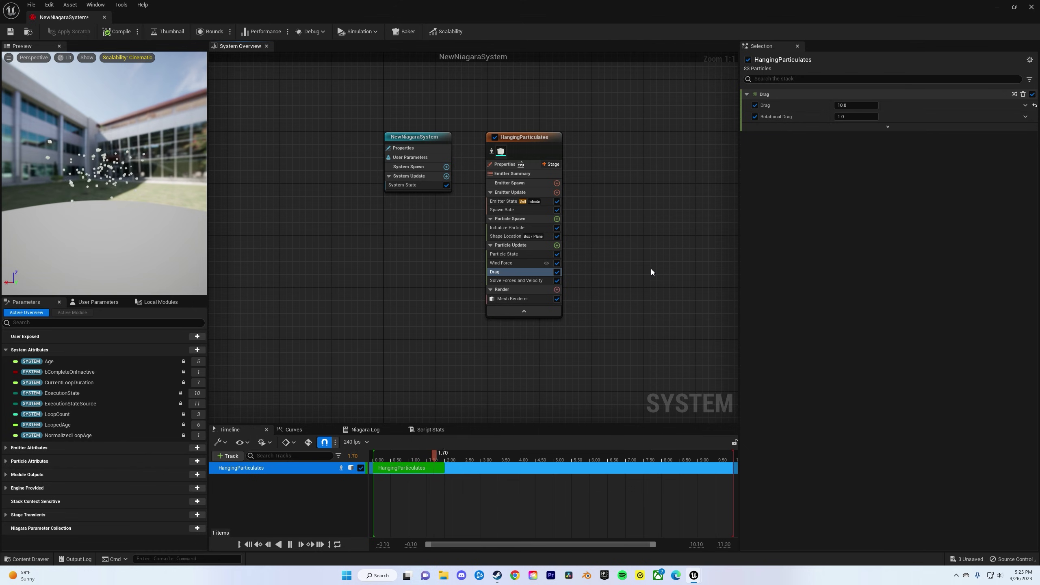
Step: In the Wind Force module, set Turbulence Mode to None, Wind Speed Scale to 25 and Wind Speed X to 25
{"action": "left_click", "coordinate": [519, 264]}
{"action": "left_click", "coordinate": [861, 161]}
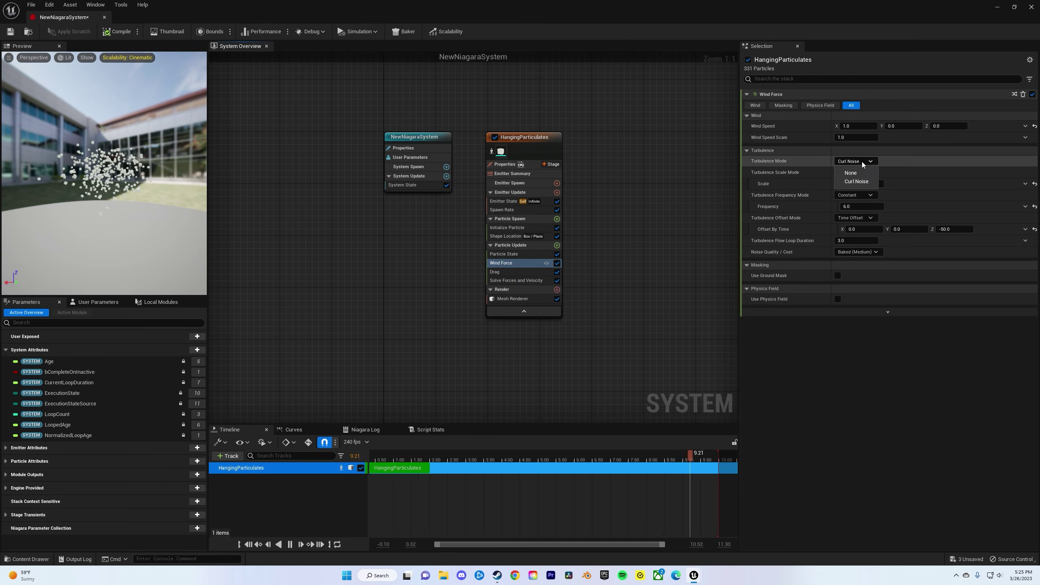
{"action": "left_click", "coordinate": [851, 173]}
{"action": "left_click", "coordinate": [746, 150]}
{"action": "left_click", "coordinate": [747, 159]}
{"action": "left_click", "coordinate": [746, 168]}
{"action": "left_click", "coordinate": [868, 137]}
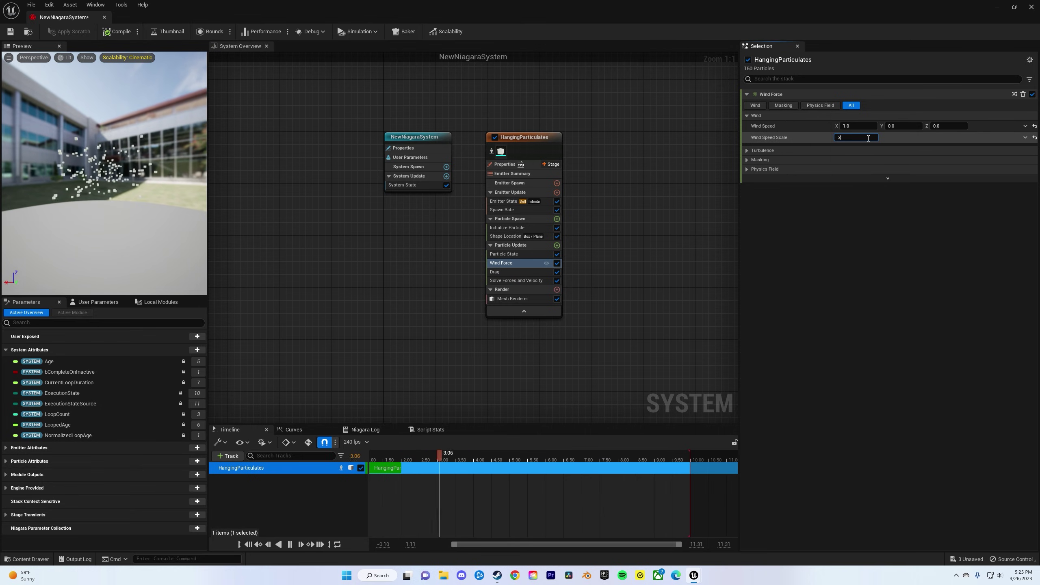
{"action": "left_click", "coordinate": [861, 129]}
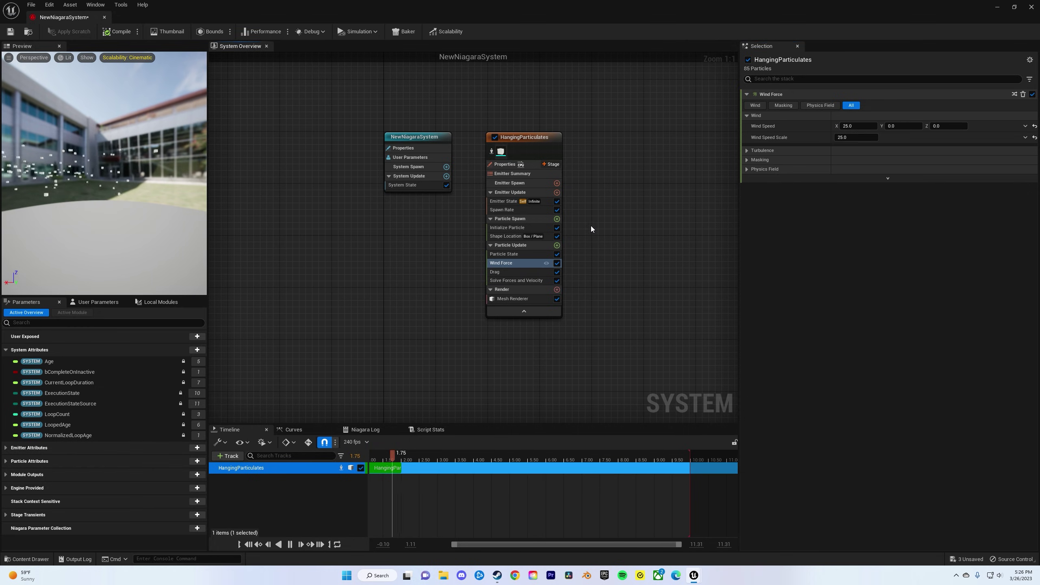
Step: Add a Point Attraction Force to Particle Update with Attraction Strength 100 and Attraction Radius 4500
{"action": "left_click", "coordinate": [557, 246]}
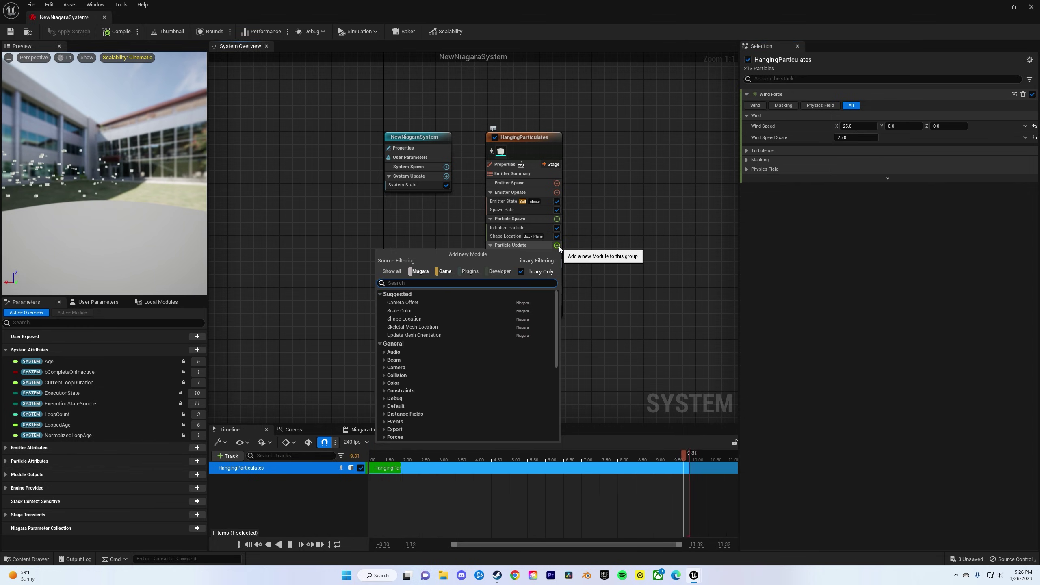
{"action": "type", "text": "po"}
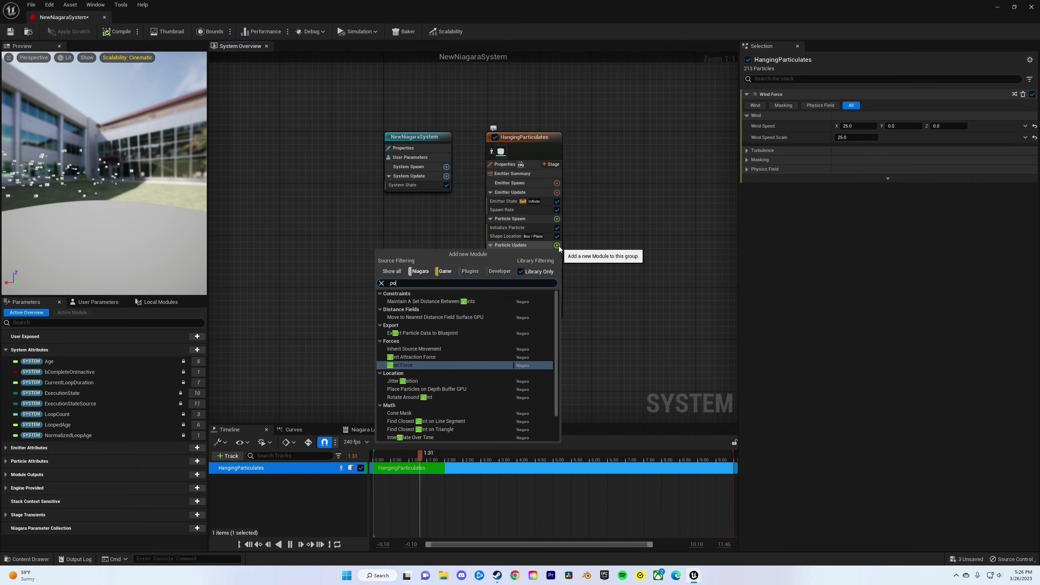
{"action": "left_click", "coordinate": [431, 357]}
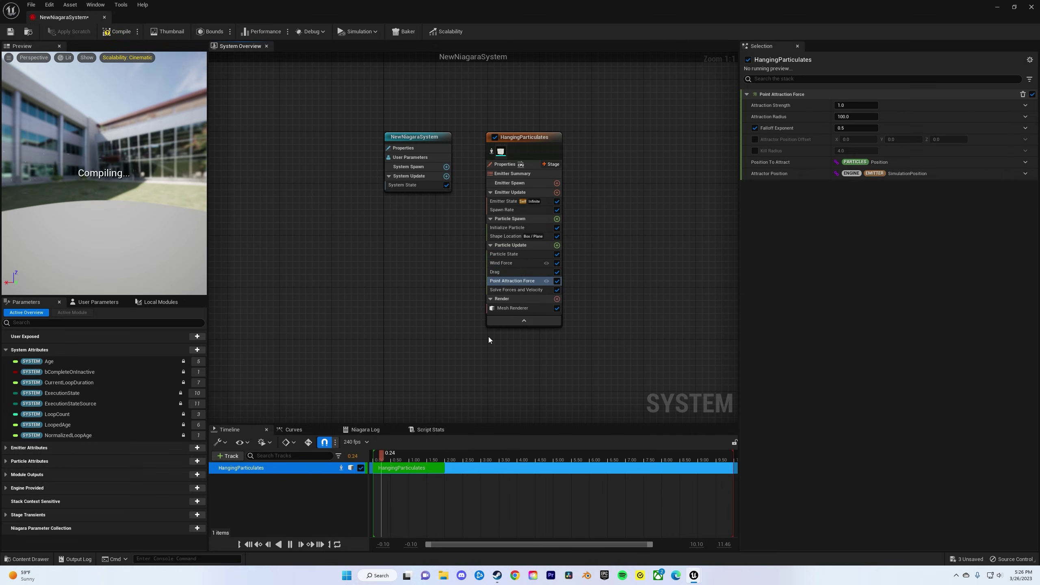
{"action": "left_click", "coordinate": [859, 105]}
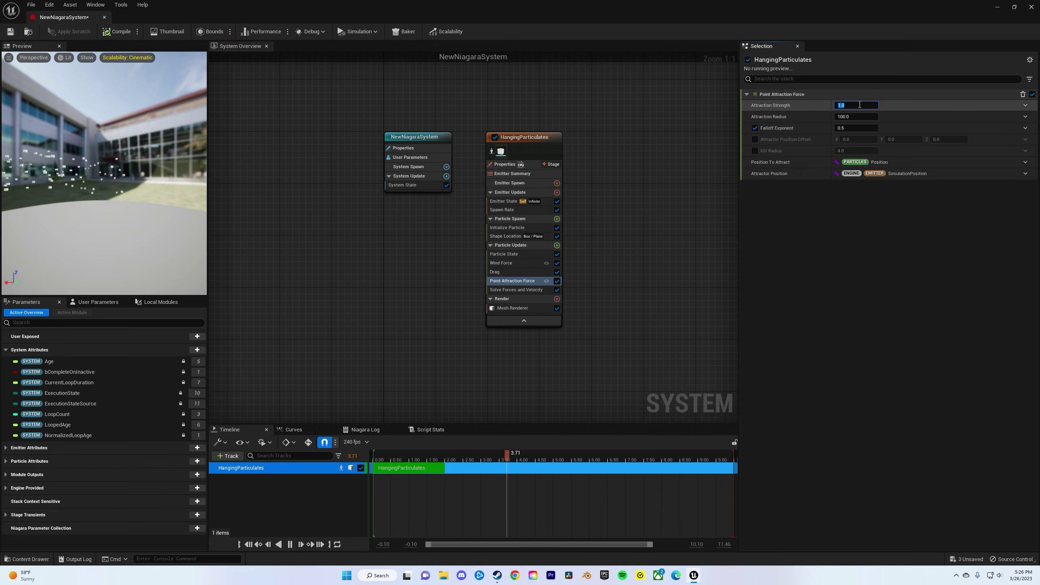
{"action": "left_click", "coordinate": [855, 117]}
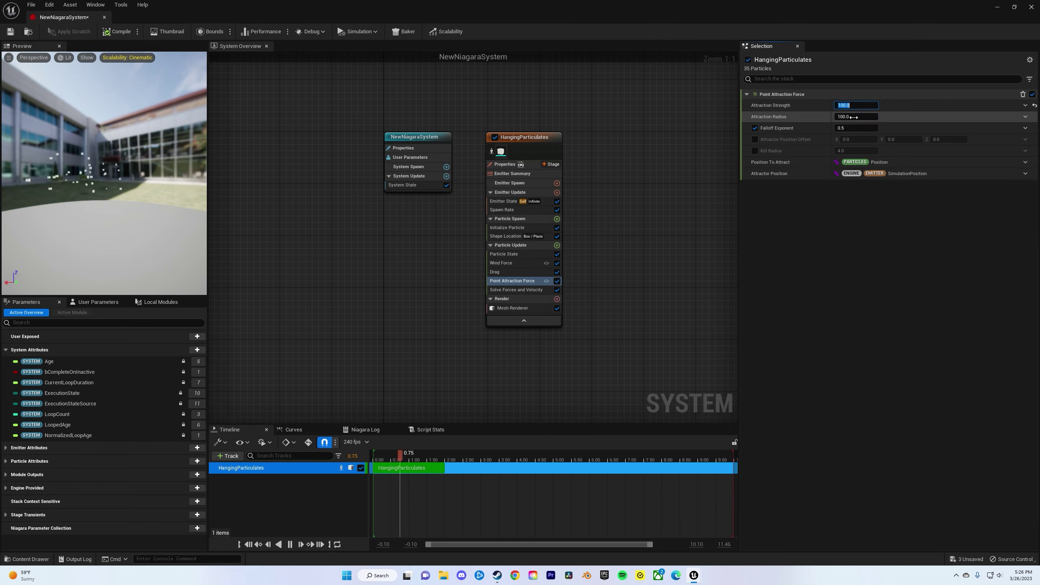
{"action": "type", "text": "4500"}
{"action": "key", "text": "Return"}
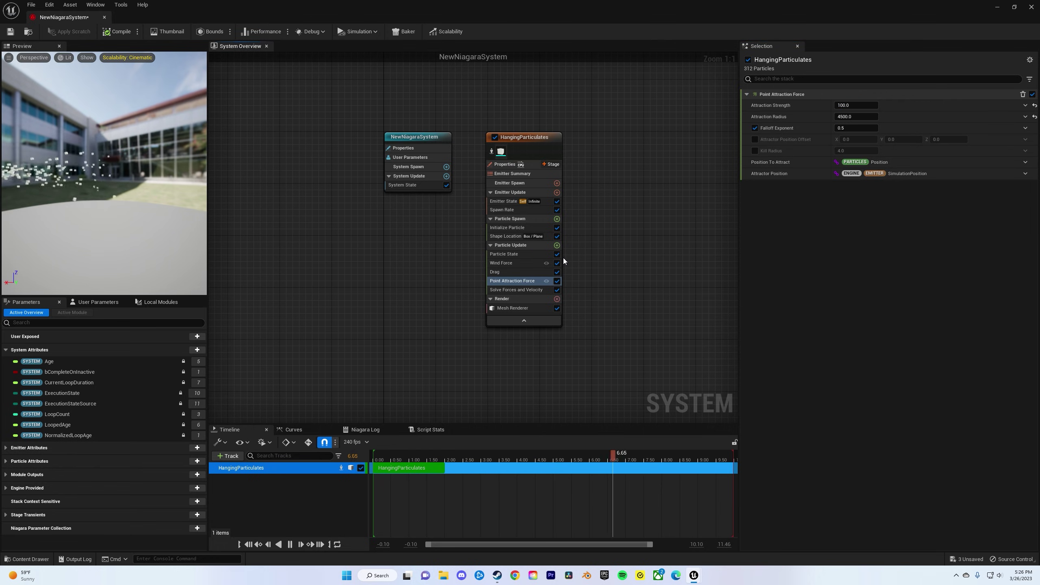
Step: Add a Gravity Force module to the emitter's Particle Update group
{"action": "left_click", "coordinate": [558, 245]}
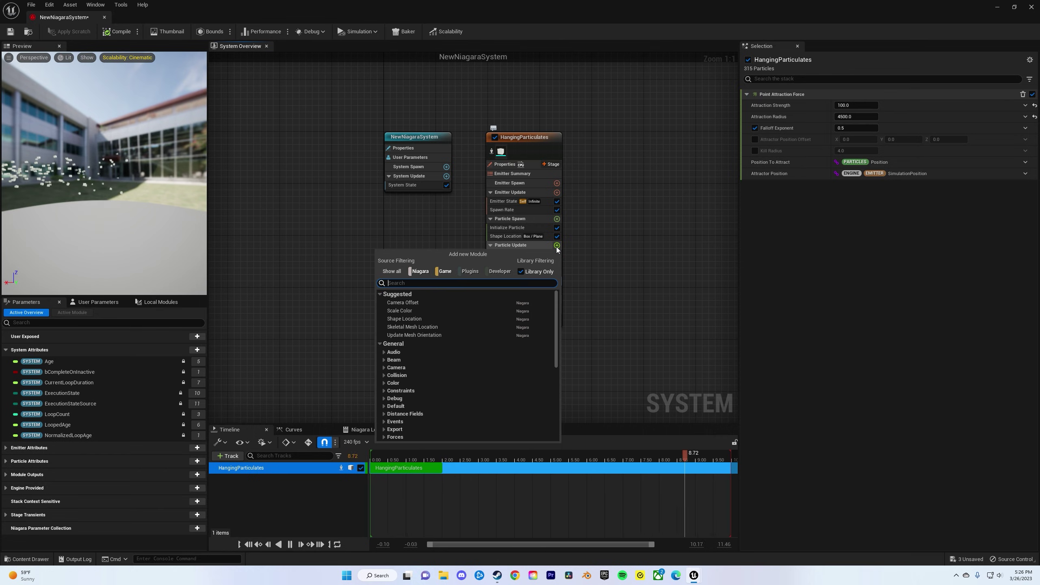
{"action": "type", "text": "gr"}
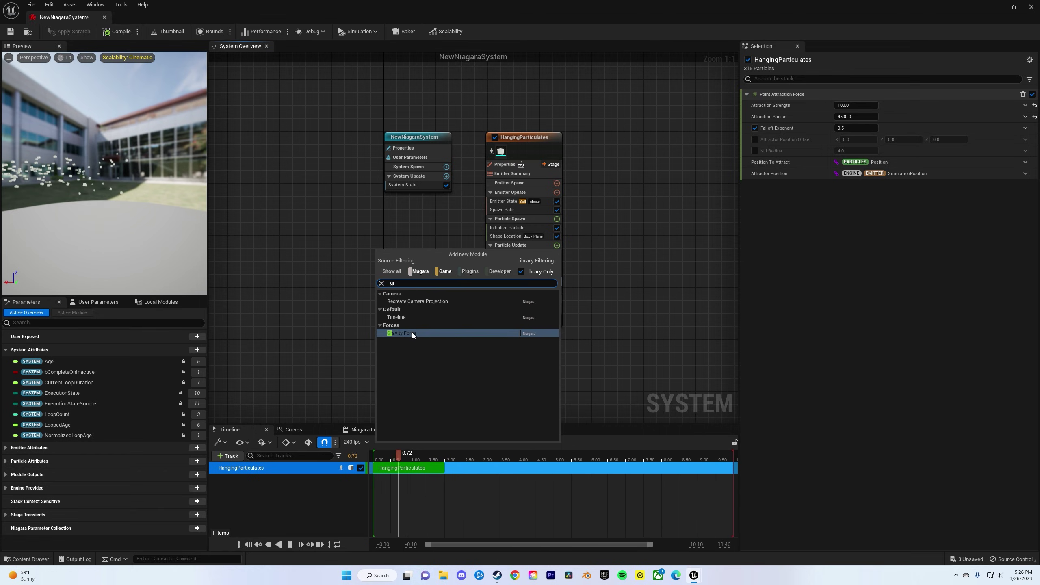
{"action": "left_click", "coordinate": [412, 333]}
Step: Add a Vortex Force to Particle Update with Vortex Force Amount 500 and Vortex Axis Z 50
{"action": "left_click", "coordinate": [558, 247]}
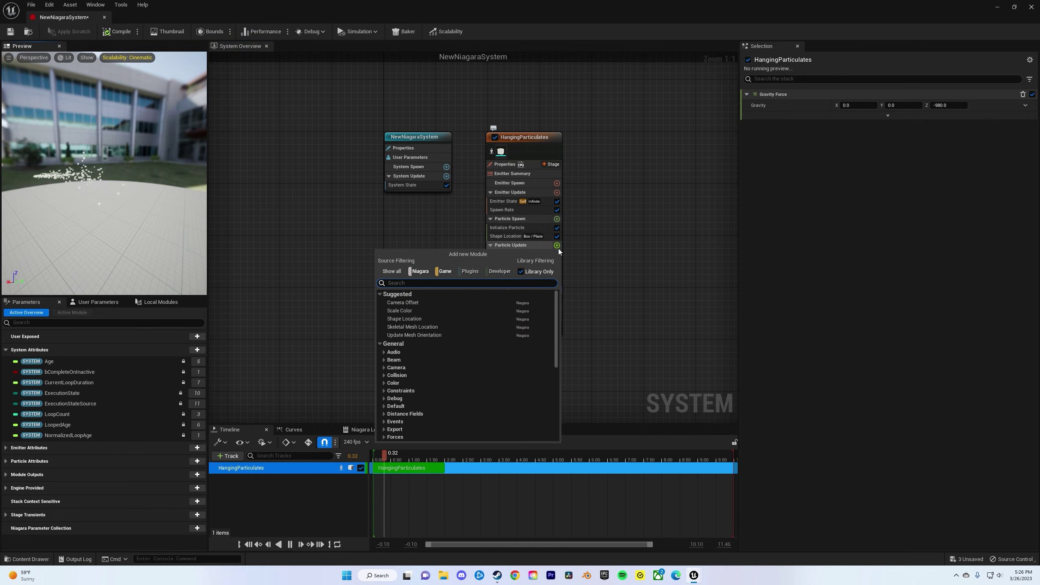
{"action": "type", "text": "vor"}
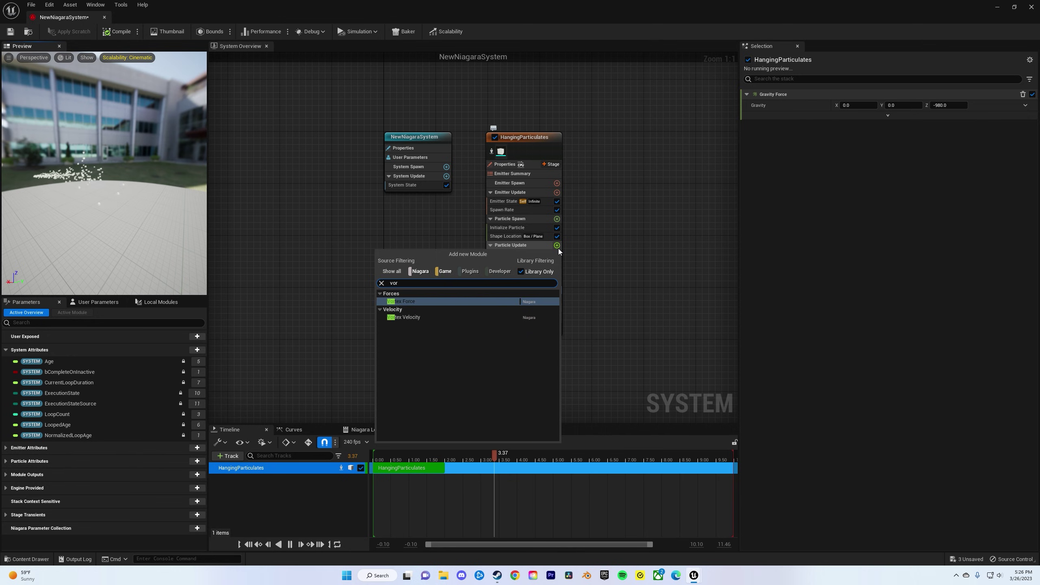
{"action": "left_click", "coordinate": [419, 301]}
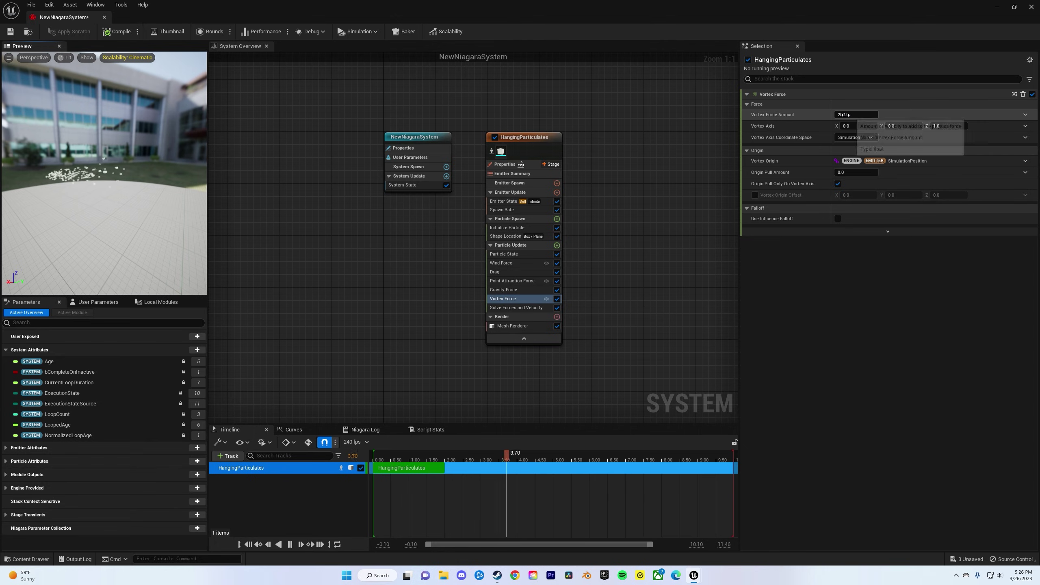
{"action": "left_click", "coordinate": [846, 114]}
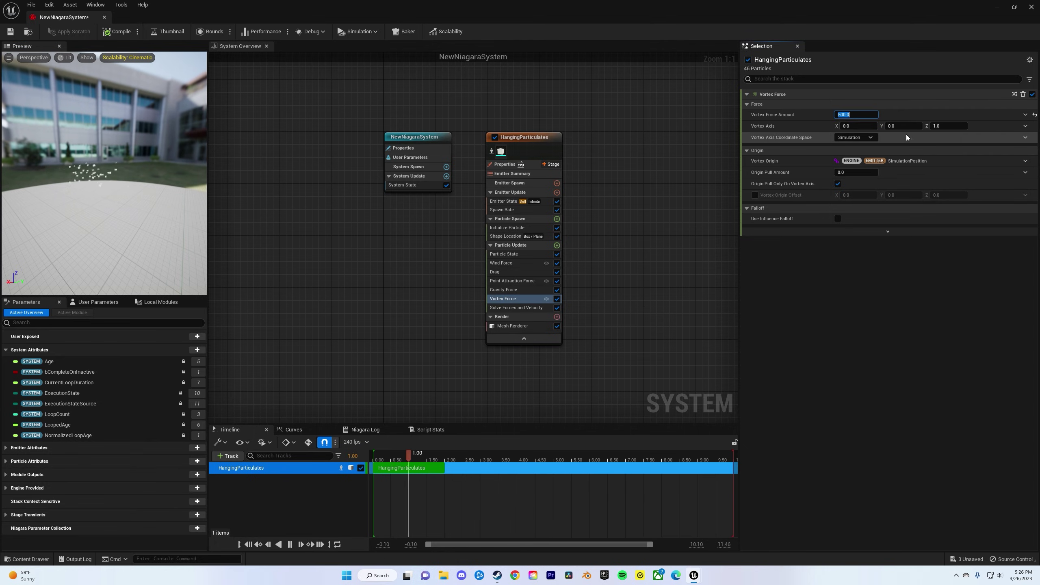
{"action": "left_click", "coordinate": [953, 127]}
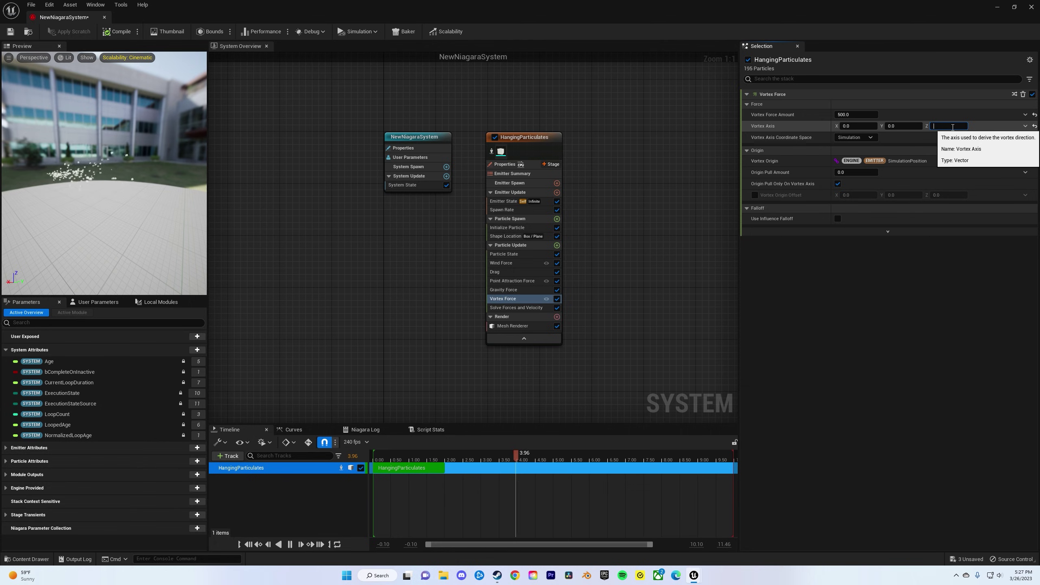
{"action": "left_click", "coordinate": [909, 98]}
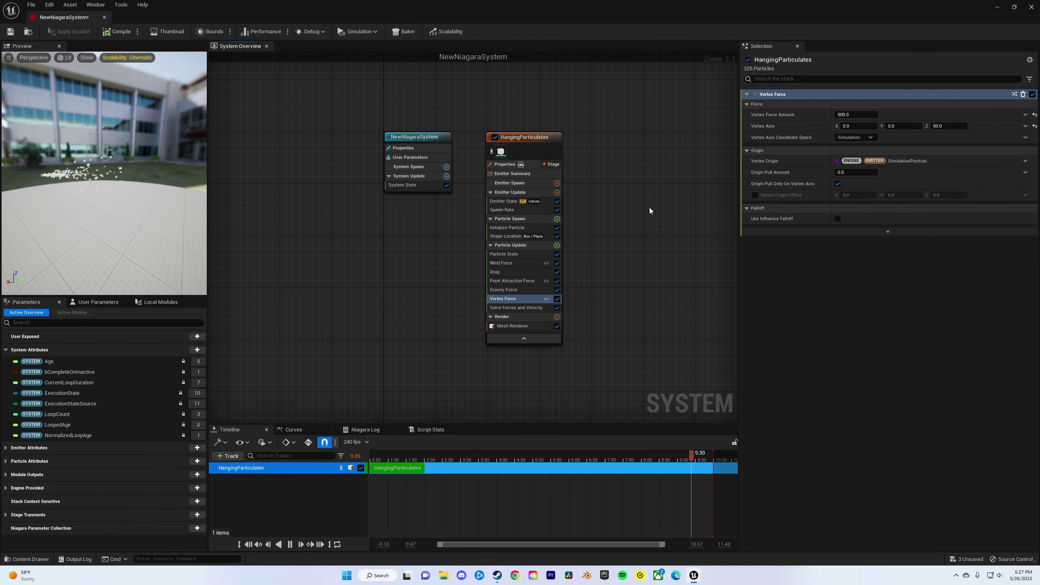
Step: Disable Rotational Drag in the emitter's Drag module
{"action": "left_click", "coordinate": [510, 272]}
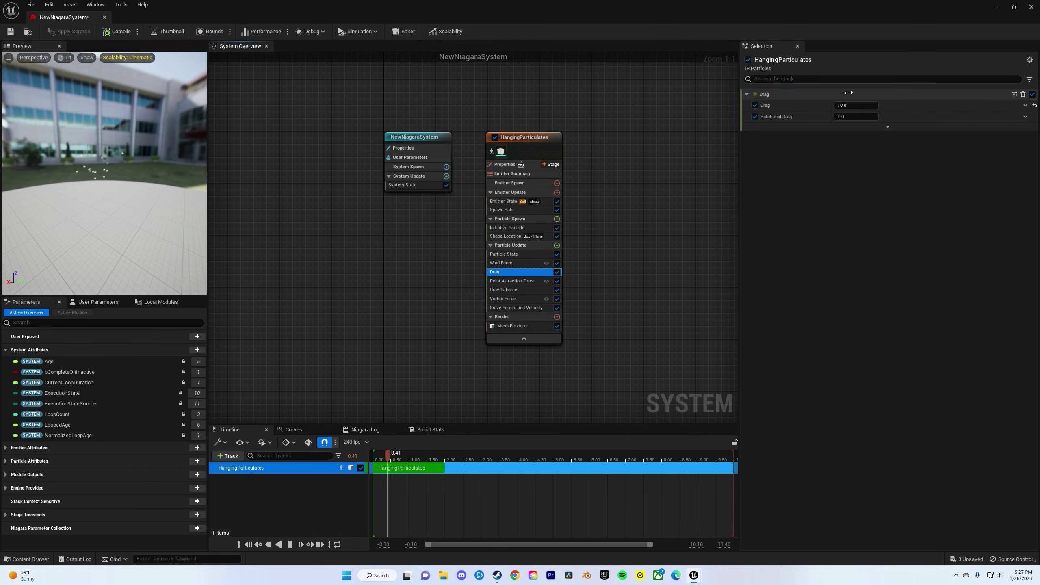
{"action": "left_click", "coordinate": [755, 116]}
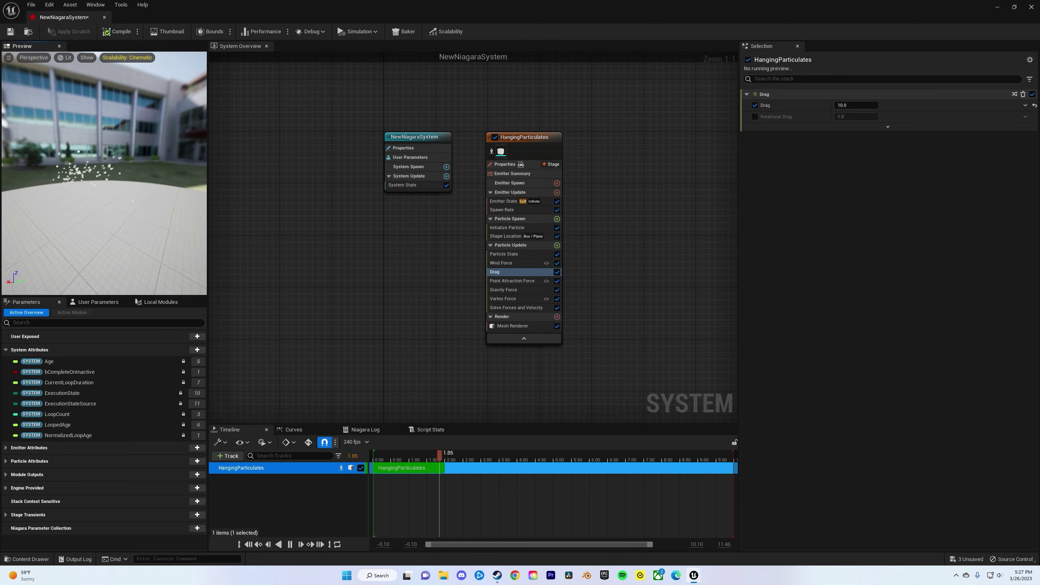
{"action": "mouse_move", "coordinate": [104, 173]}
{"action": "left_mouse_down"}
{"action": "mouse_move", "coordinate": [106, 217]}
{"action": "mouse_move", "coordinate": [108, 158]}
{"action": "left_mouse_up"}
Step: Add a Curl Noise Force to Particle Update with Noise Strength 7000, Noise Frequency 1 and Pan Noise Field Z 0.5
{"action": "left_click", "coordinate": [558, 245]}
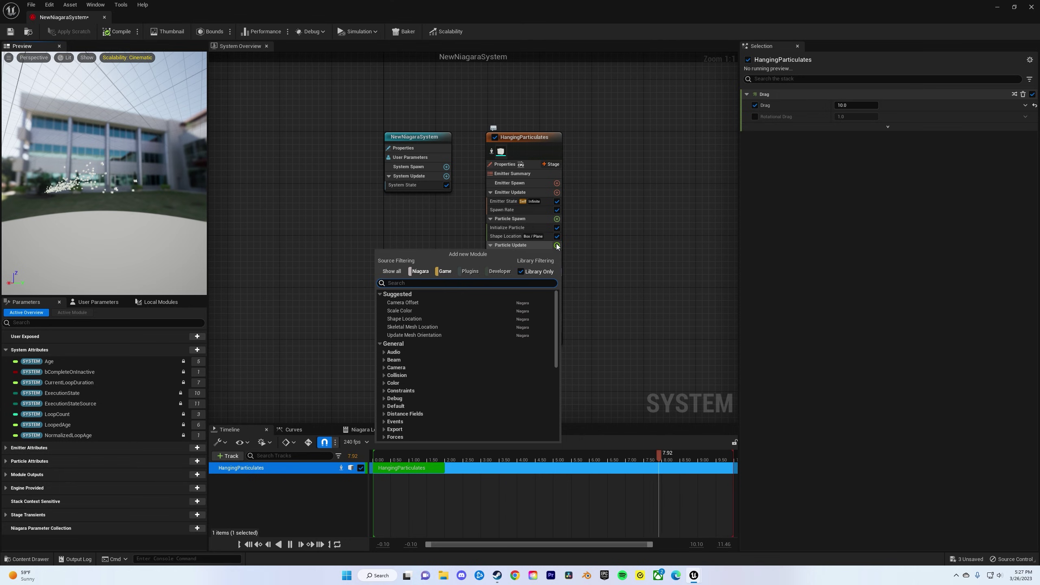
{"action": "type", "text": "curl"}
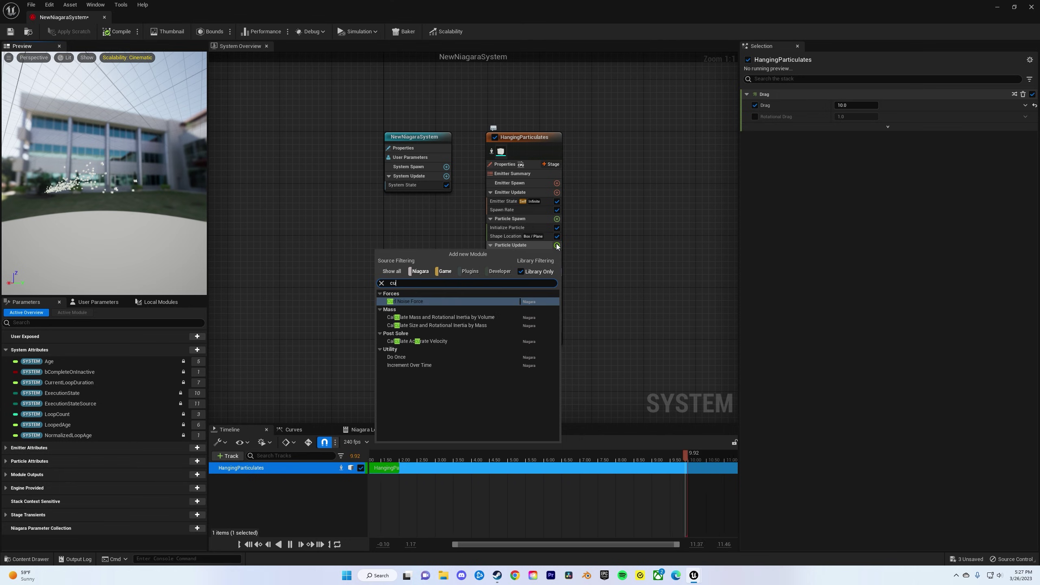
{"action": "left_click", "coordinate": [426, 301]}
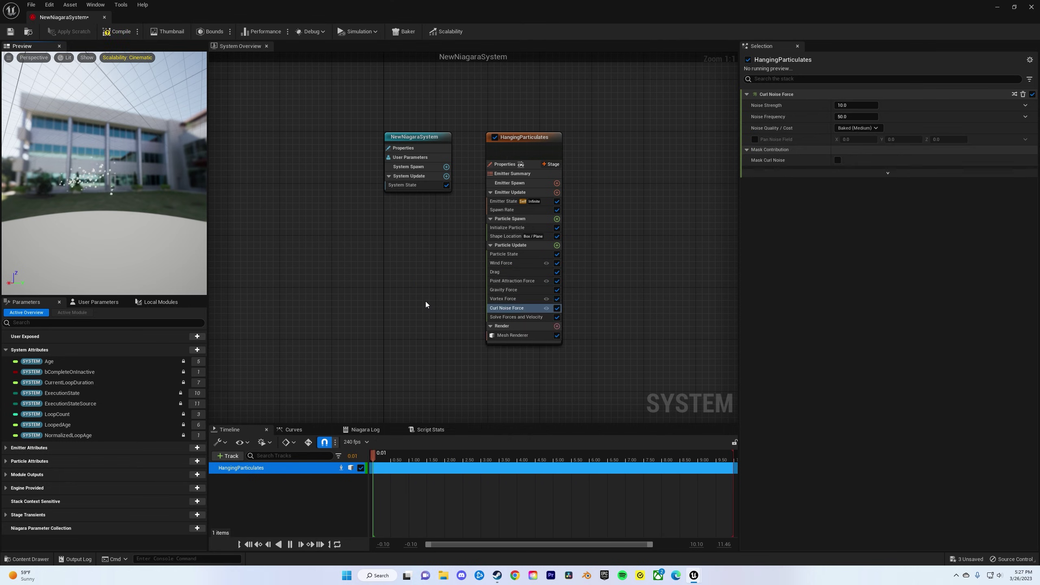
{"action": "left_click", "coordinate": [854, 105]}
{"action": "left_click", "coordinate": [845, 117]}
{"action": "type", "text": "1"}
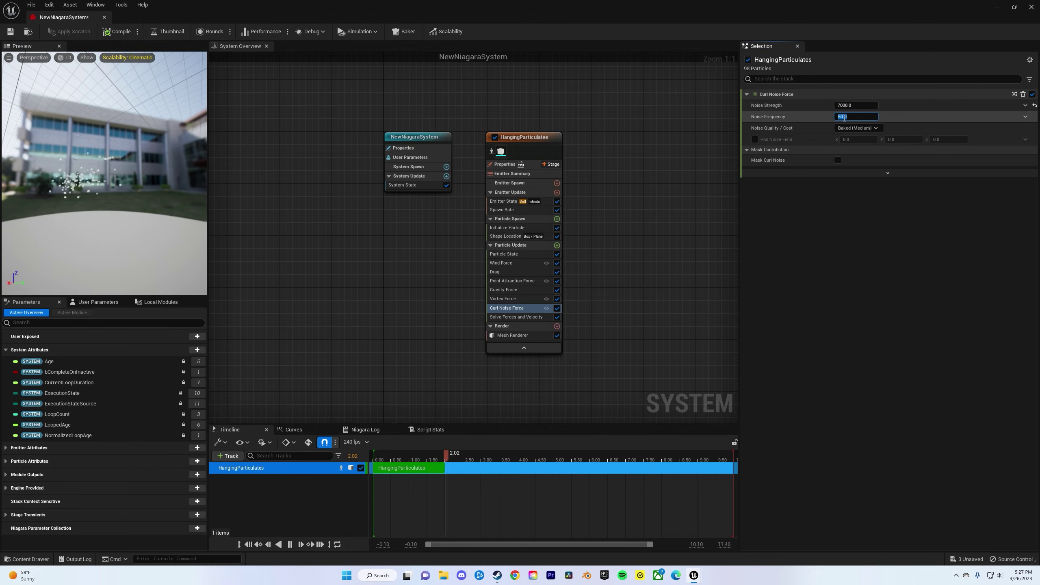
{"action": "left_click", "coordinate": [755, 139]}
{"action": "left_click", "coordinate": [942, 140]}
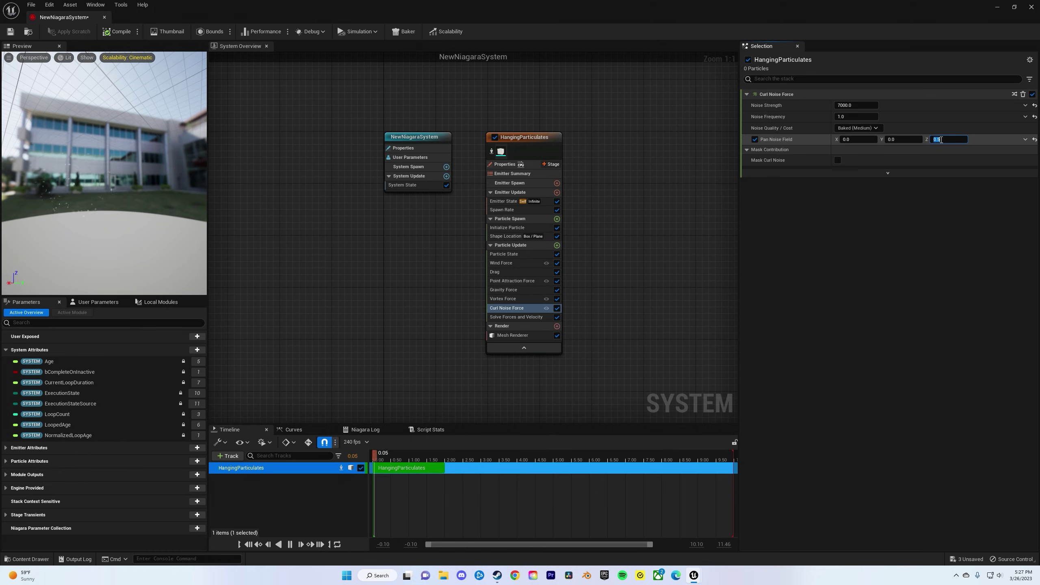
{"action": "key", "text": "Return"}
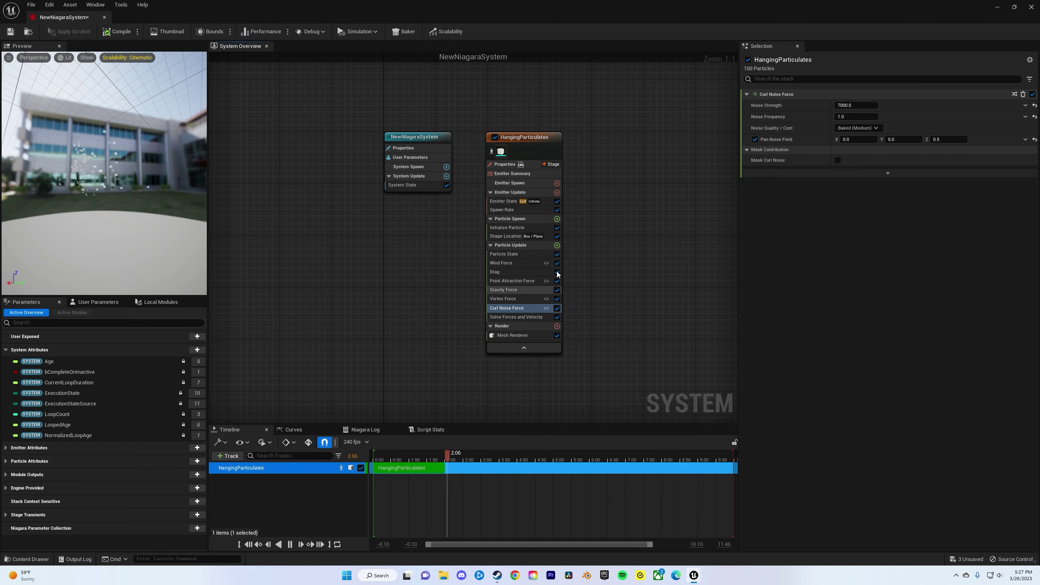
Step: Set the HangingParticulates emitter's SpawnRate to 500
{"action": "left_click", "coordinate": [535, 143]}
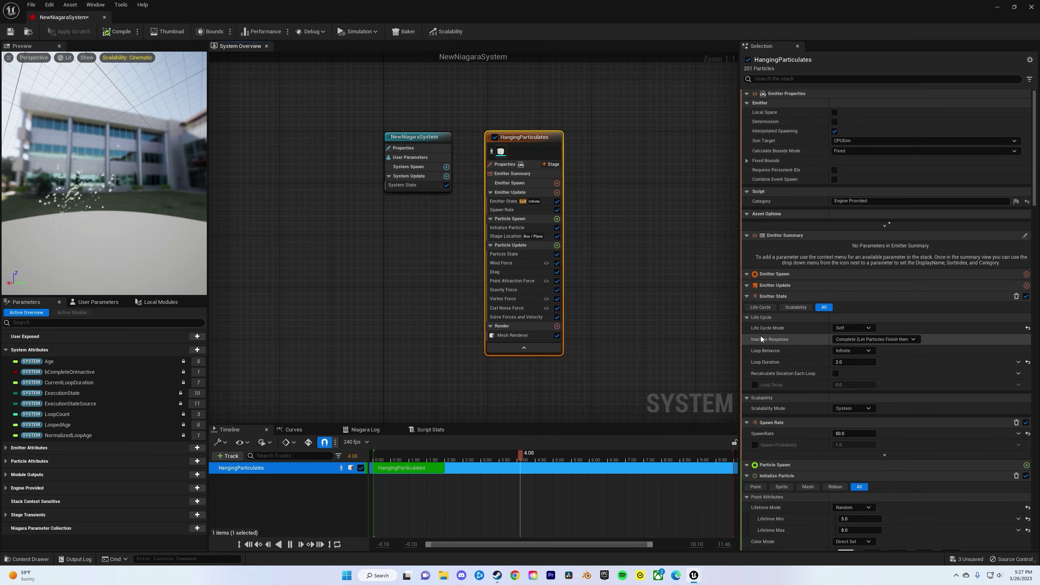
{"action": "left_click", "coordinate": [854, 433]}
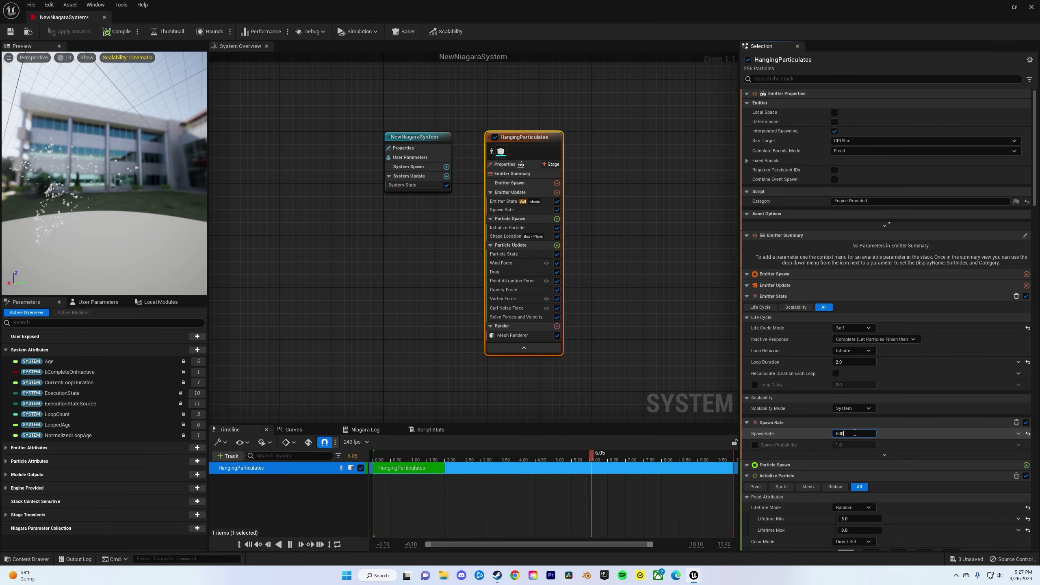
{"action": "key", "text": "Return"}
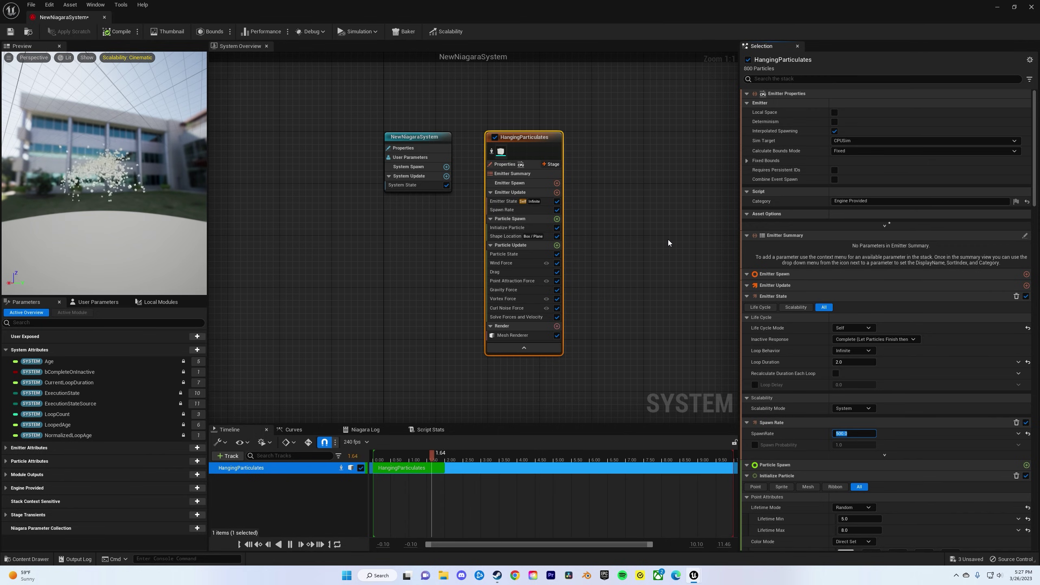
Step: Add a second Curl Noise Force to Particle Update with Noise Strength -5000 and Noise Frequency 1
{"action": "left_click", "coordinate": [557, 245]}
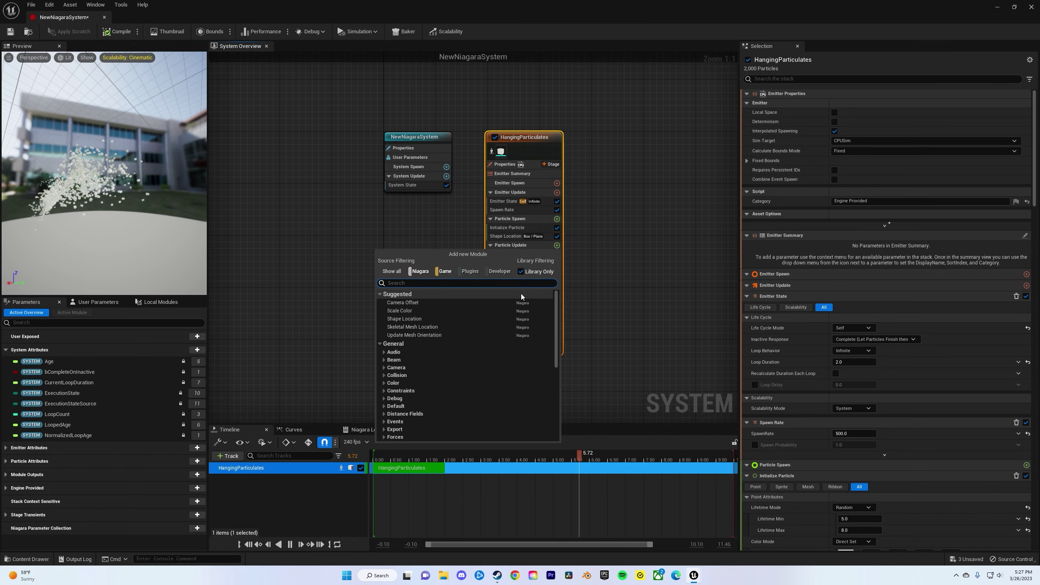
{"action": "type", "text": "cur"}
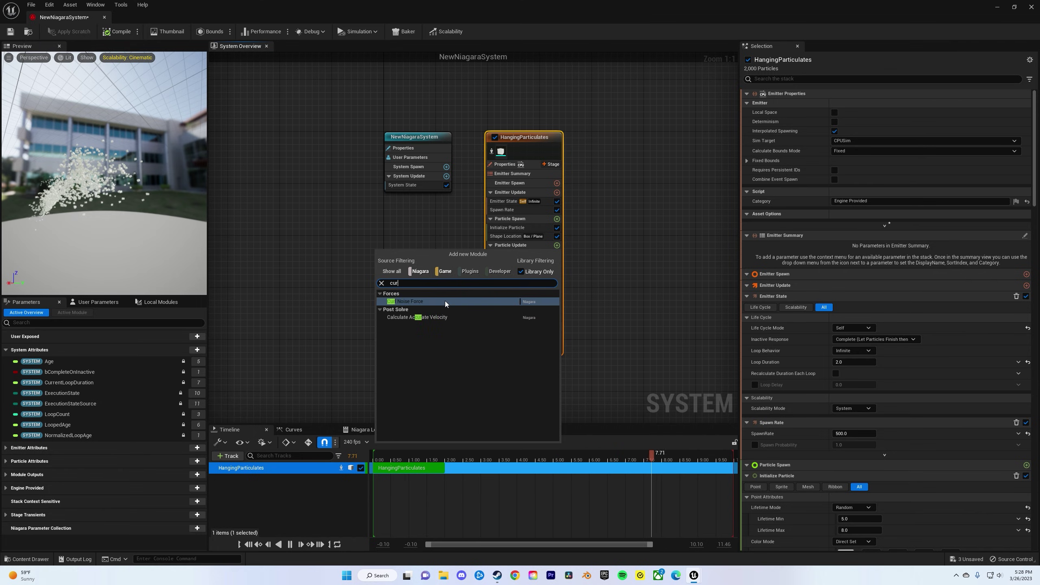
{"action": "left_click", "coordinate": [443, 301]}
{"action": "left_click", "coordinate": [843, 105]}
{"action": "type", "text": "-5000"}
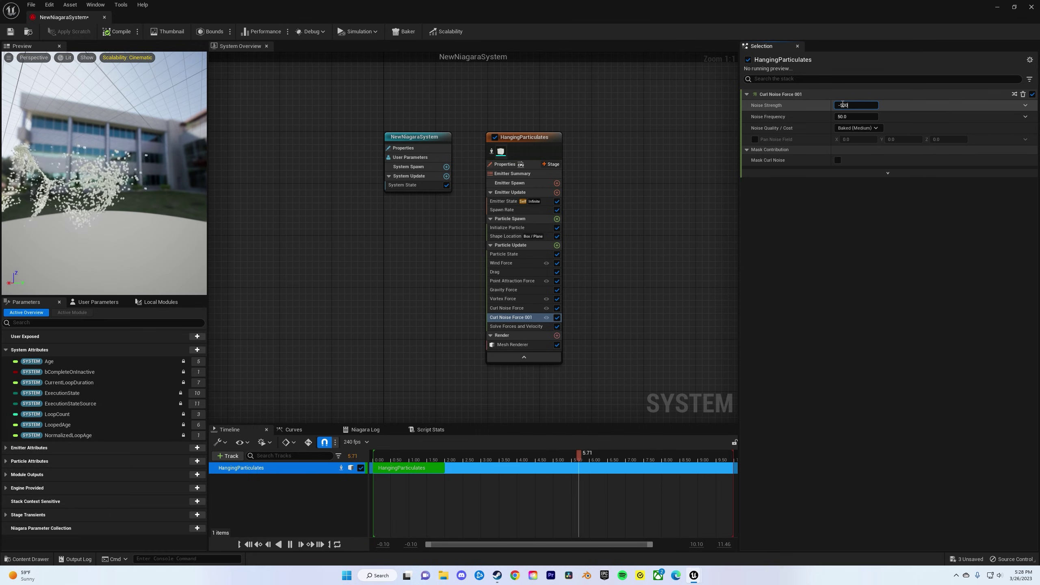
{"action": "key", "text": "Return"}
{"action": "left_click", "coordinate": [843, 117]}
{"action": "type", "text": "1"}
{"action": "key", "text": "Return"}
Step: Enable Pan Noise Field on the second Curl Noise Force and set its X value to -0.5
{"action": "left_click", "coordinate": [755, 139]}
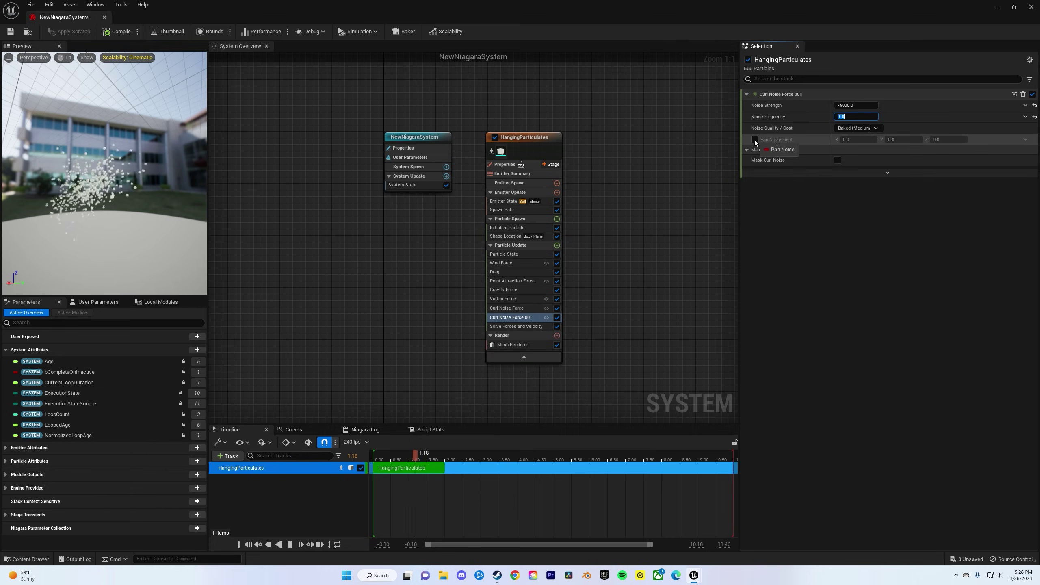
{"action": "left_click", "coordinate": [846, 140]}
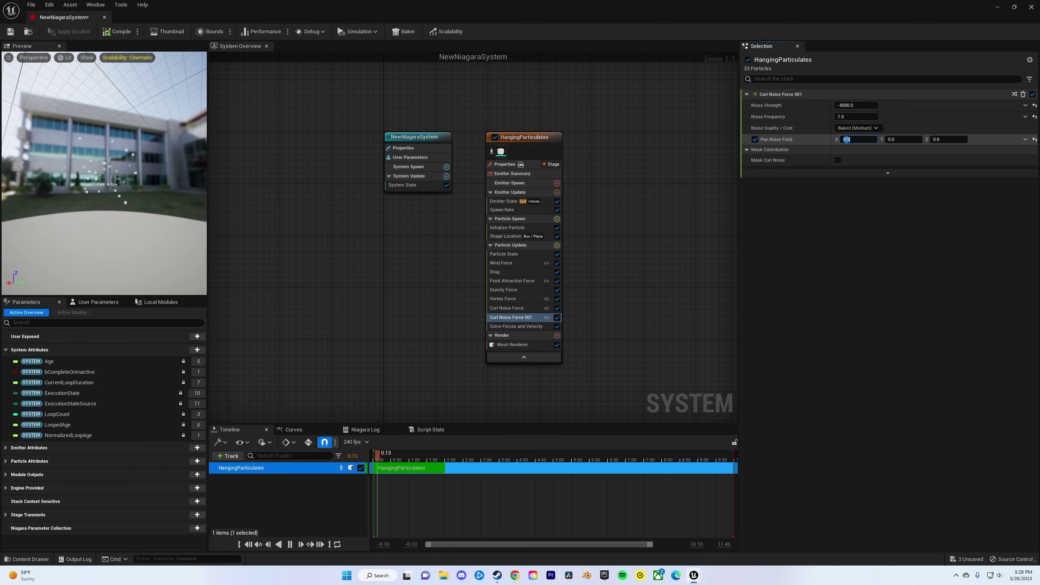
{"action": "type", "text": "0.5"}
{"action": "key", "text": "Return"}
{"action": "left_click", "coordinate": [854, 140]}
{"action": "type", "text": "-0.5"}
{"action": "key", "text": "Return"}
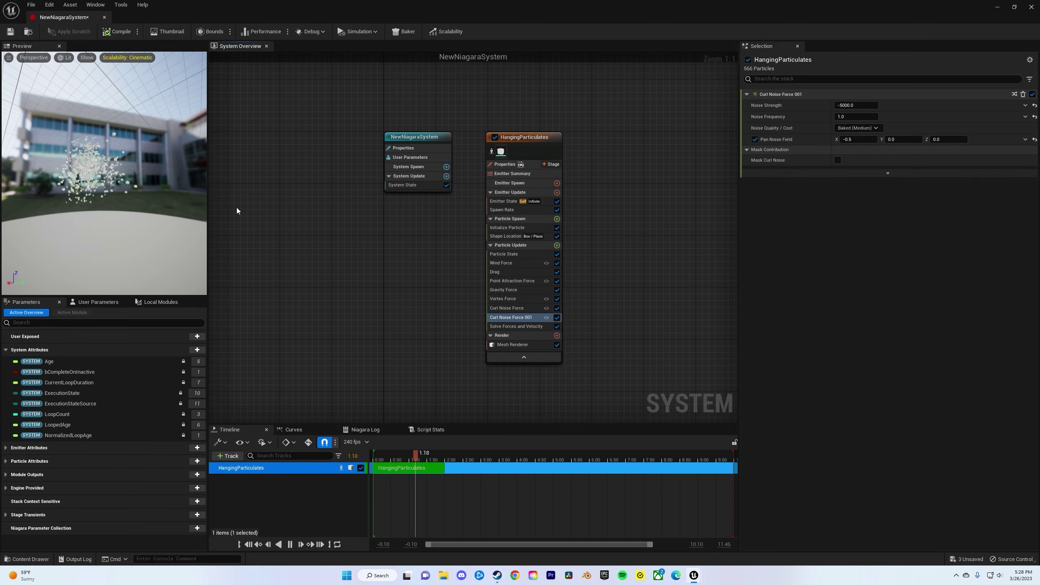
{"action": "left_click_drag", "start_coordinate": [113, 216], "coordinate": [57, 204]}
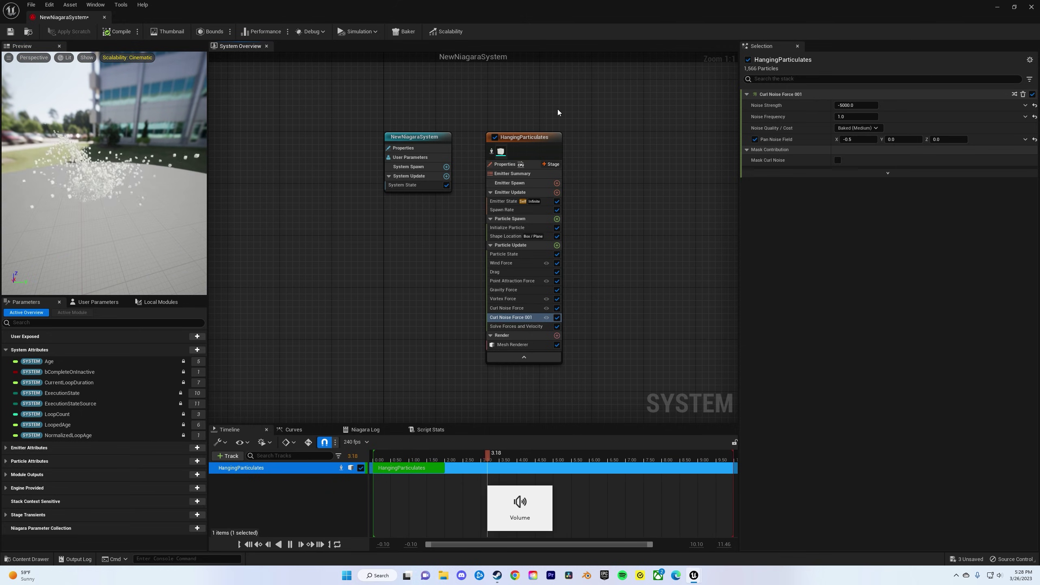
Step: Compile and save the Niagara system, closing its editor to return to the OrbLevel
{"action": "left_click", "coordinate": [111, 32]}
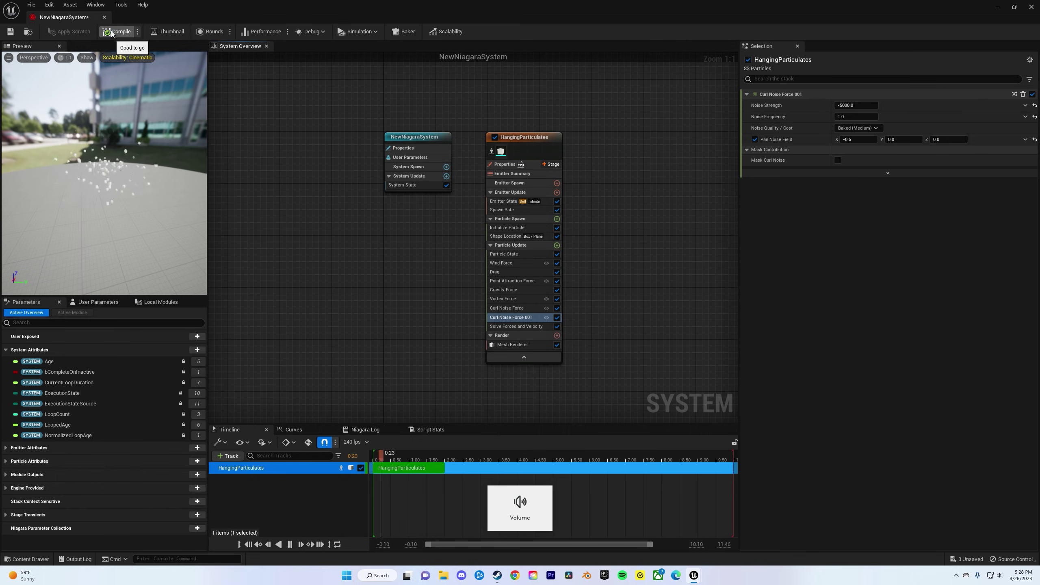
{"action": "left_click", "coordinate": [11, 32]}
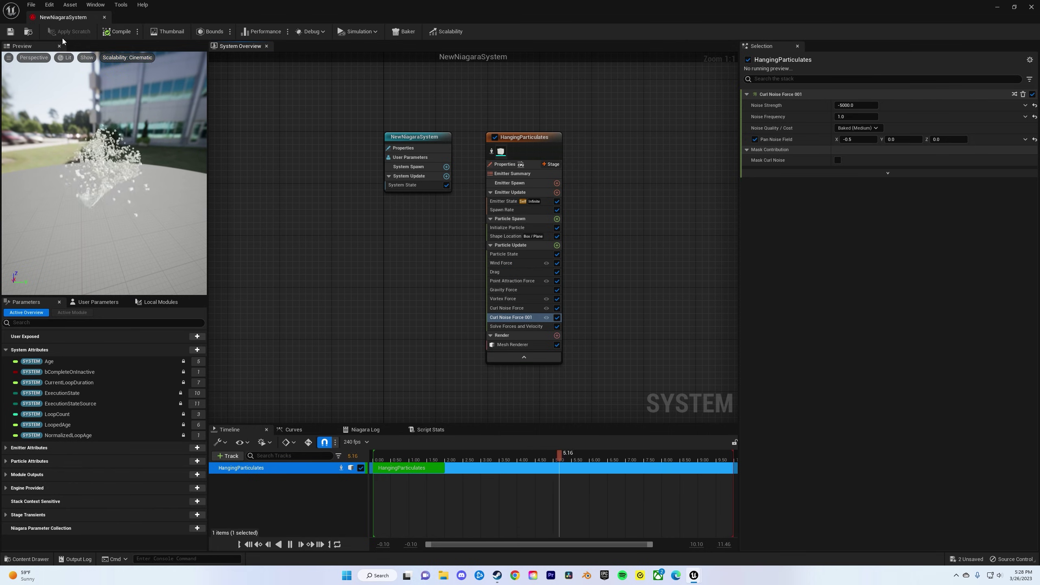
{"action": "left_click", "coordinate": [104, 16]}
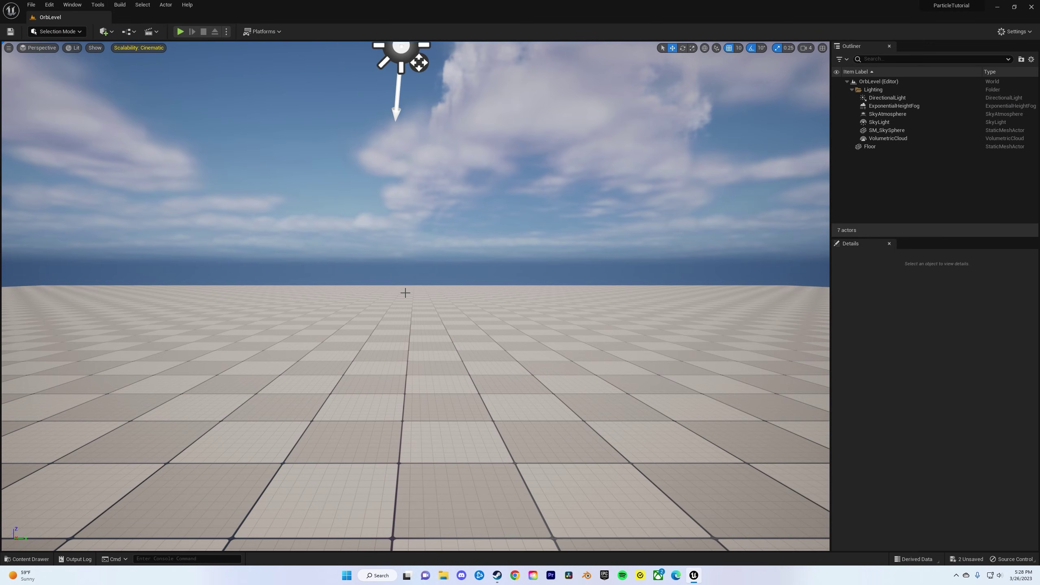
Step: Place a Sphere shape in the level and raise it to a Z location of about 230
{"action": "left_click", "coordinate": [106, 32]}
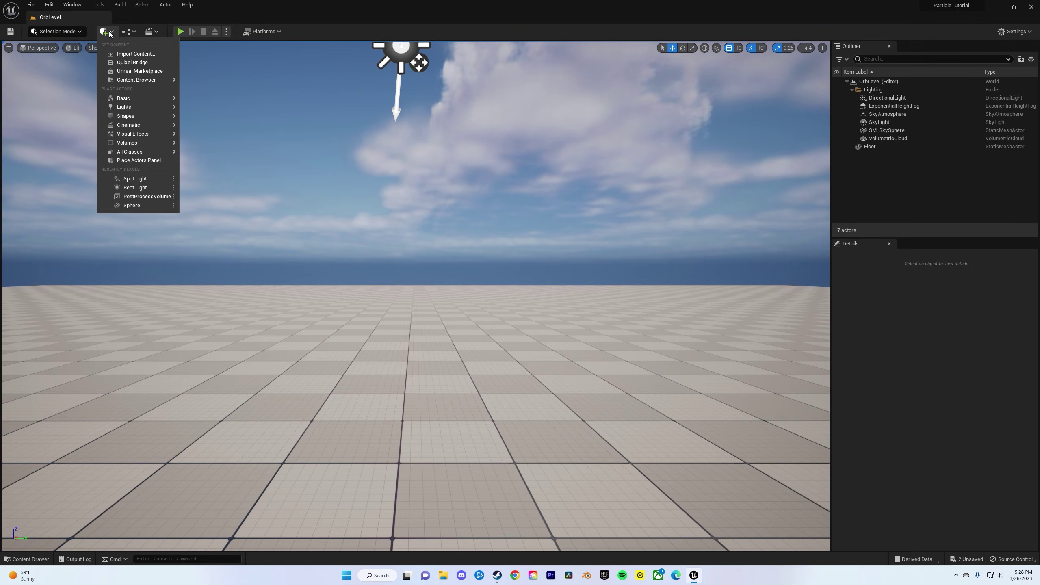
{"action": "mouse_move", "coordinate": [124, 108]}
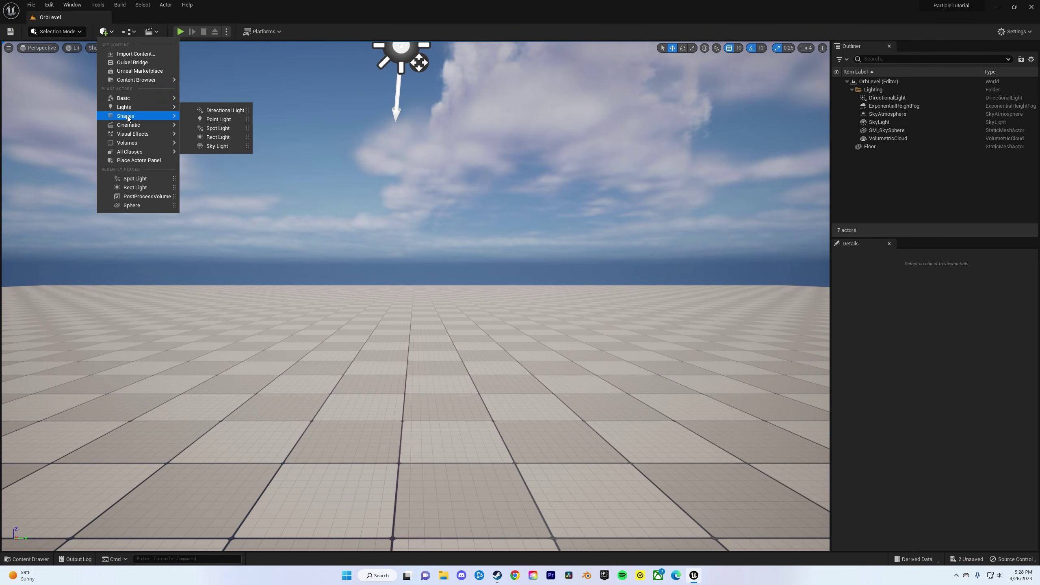
{"action": "left_click", "coordinate": [217, 129]}
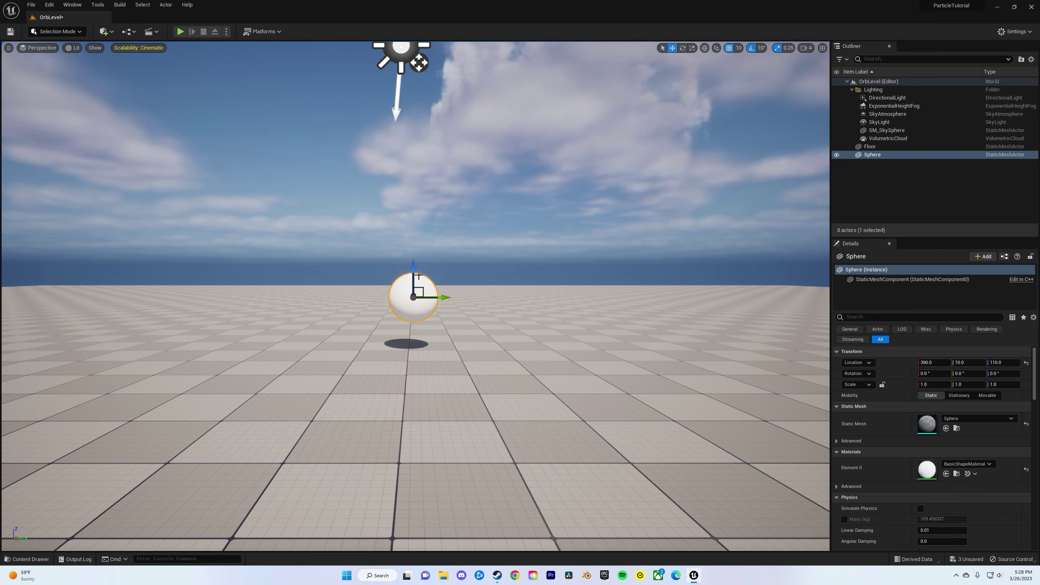
{"action": "left_click_drag", "start_coordinate": [417, 275], "coordinate": [417, 215]}
Step: Delete the Floor actor from the level
{"action": "left_click", "coordinate": [422, 326]}
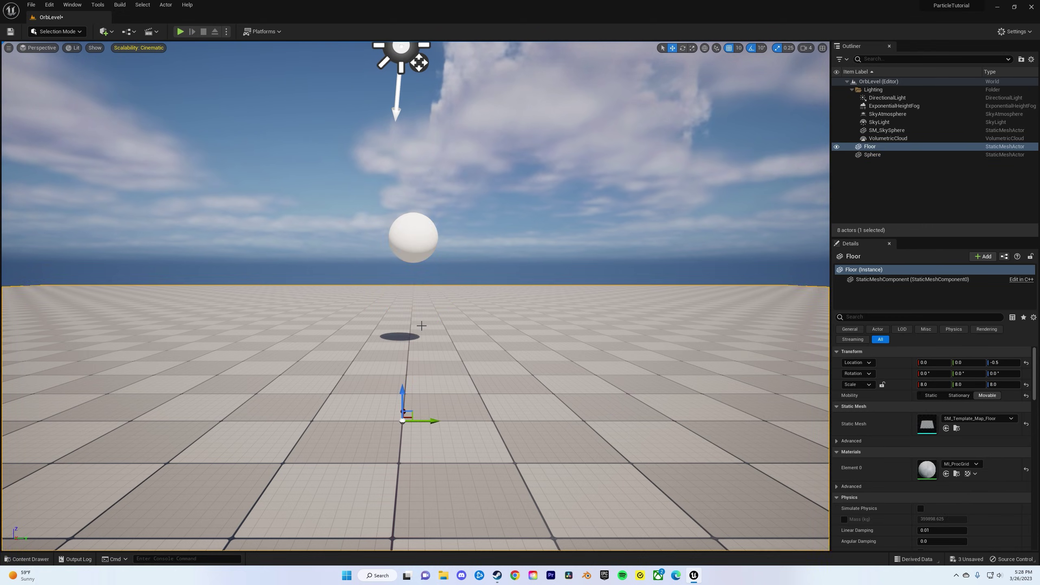
{"action": "key", "text": "Delete"}
{"action": "left_click", "coordinate": [422, 236]}
{"action": "key", "text": "ctrl+space"}
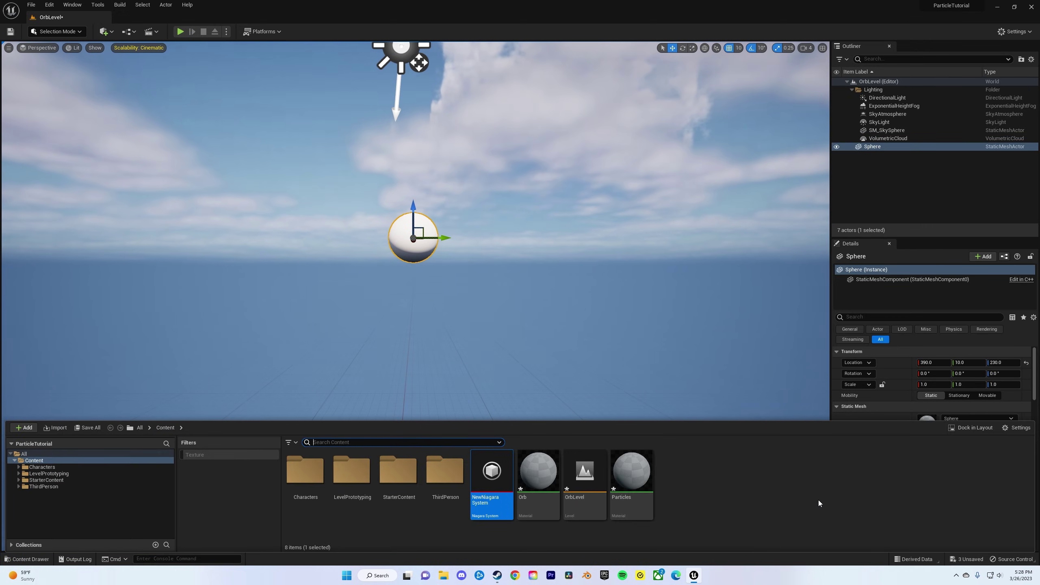
{"action": "left_click", "coordinate": [573, 286]}
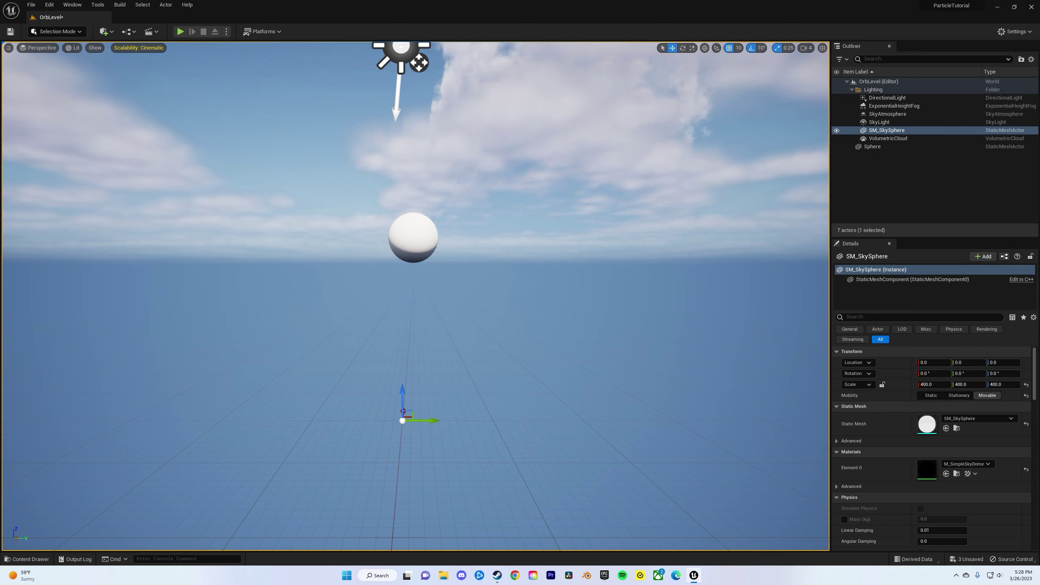
Step: Add a Cine Camera Actor to the level
{"action": "left_click", "coordinate": [105, 31]}
{"action": "mouse_move", "coordinate": [149, 142]}
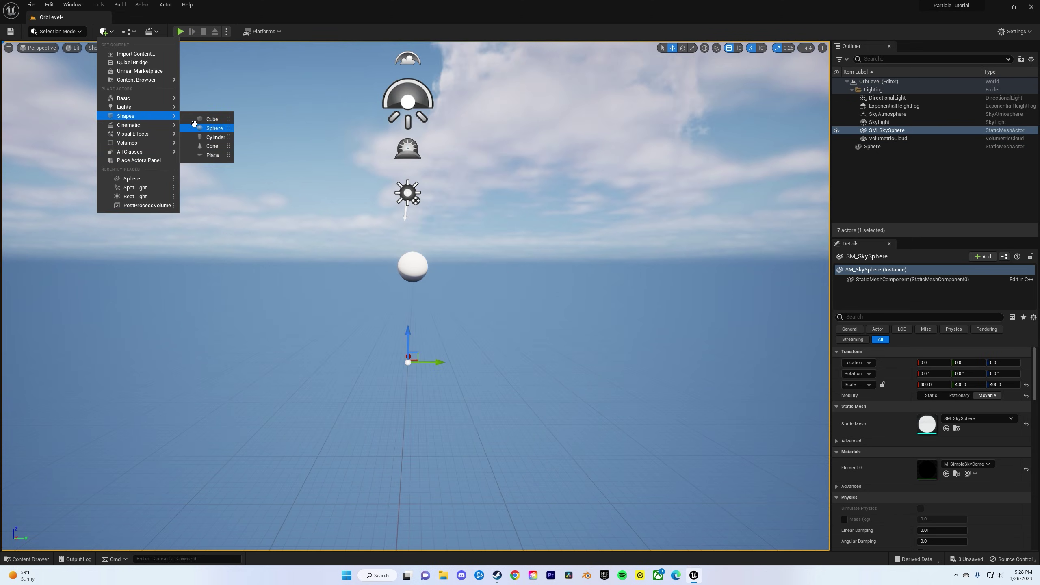
{"action": "left_click", "coordinate": [221, 128]}
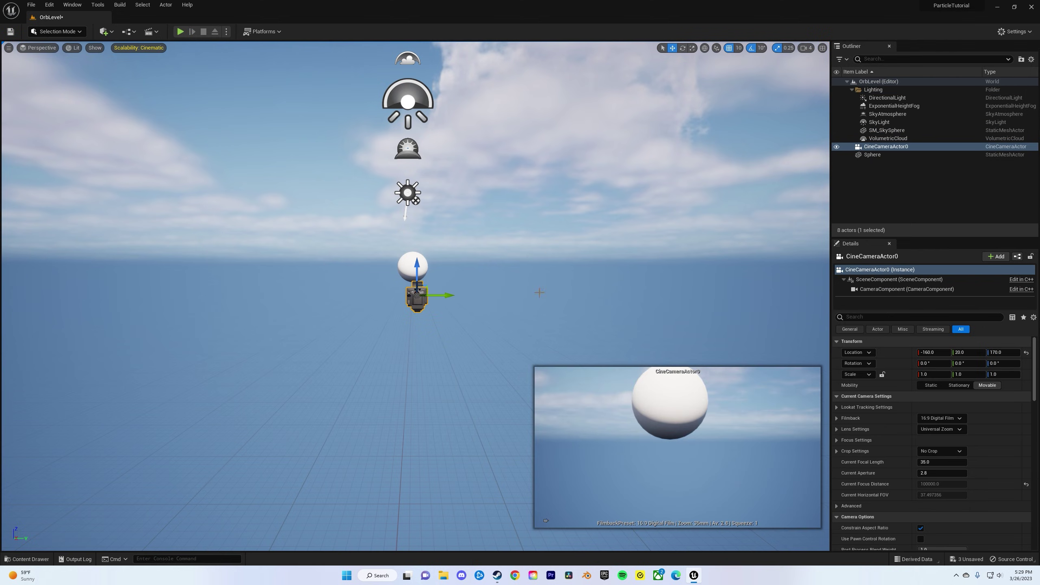
Step: Pilot the cine camera and pull it back from the sphere to an X location of about -2165
{"action": "right_click", "coordinate": [418, 295]}
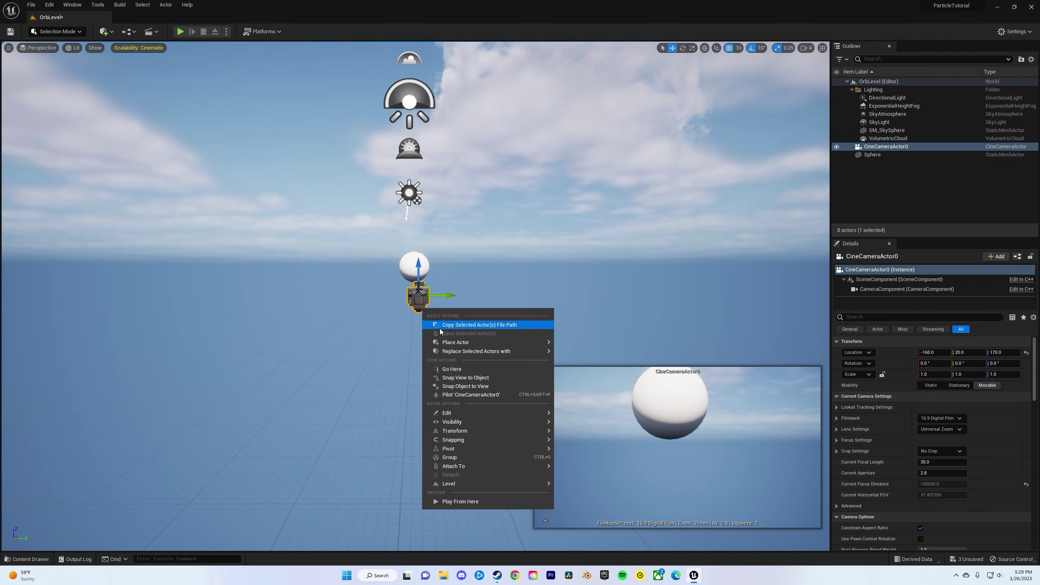
{"action": "left_click", "coordinate": [470, 397]}
{"action": "key", "text": "s"}
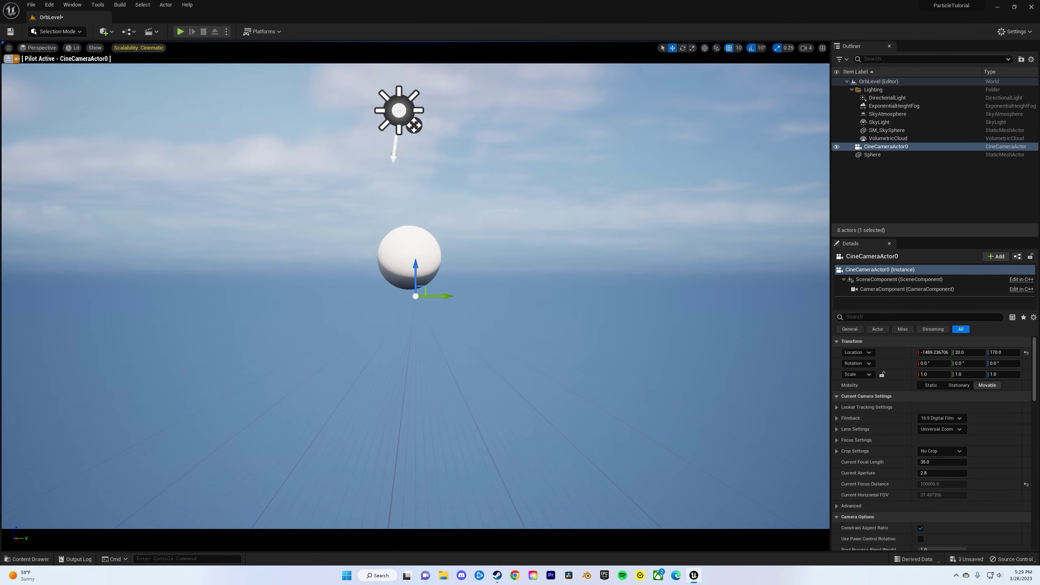
Step: Set the cine camera's filmback to 16:9 DSLR and its lens to 30mm Prime f/1.4
{"action": "left_click", "coordinate": [957, 419]}
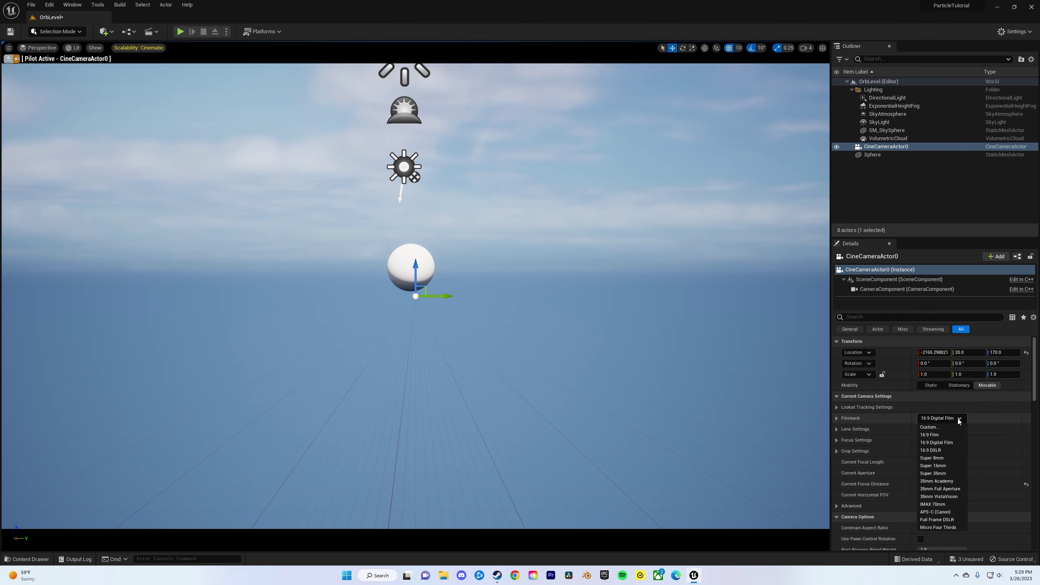
{"action": "left_click", "coordinate": [949, 450]}
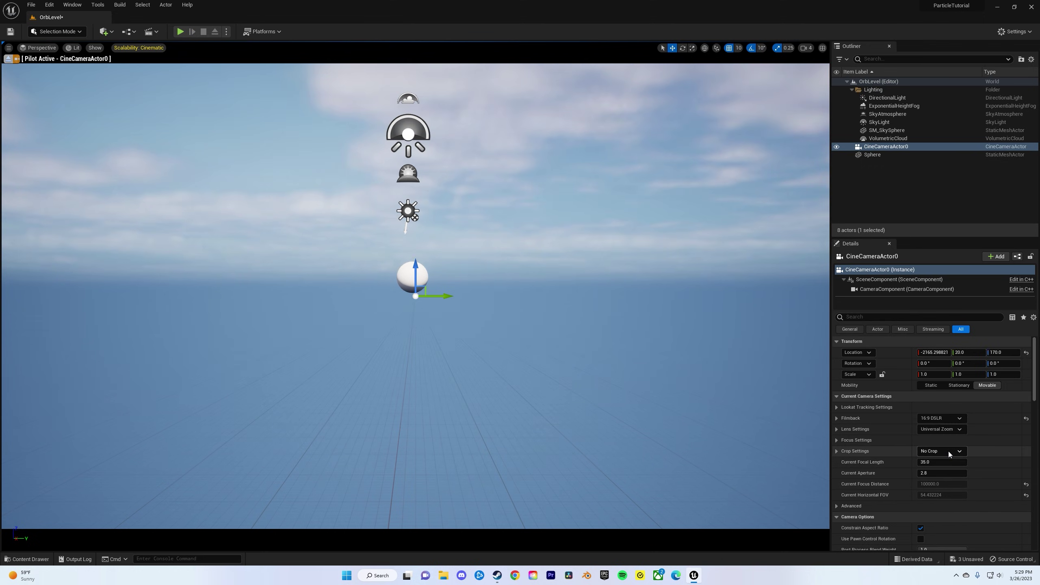
{"action": "left_click", "coordinate": [957, 429]}
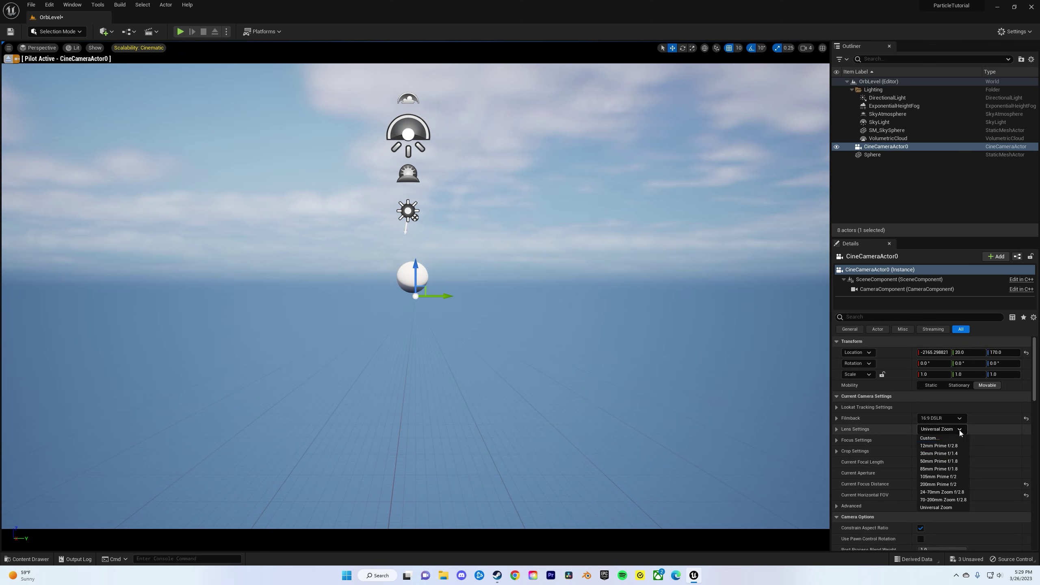
{"action": "left_click", "coordinate": [950, 456]}
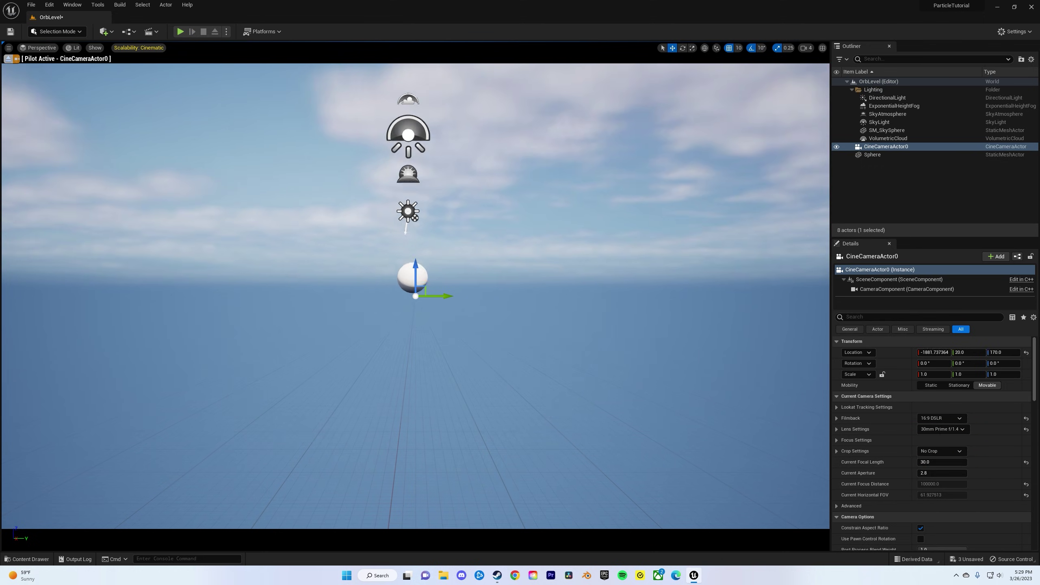
{"action": "key", "text": "e"}
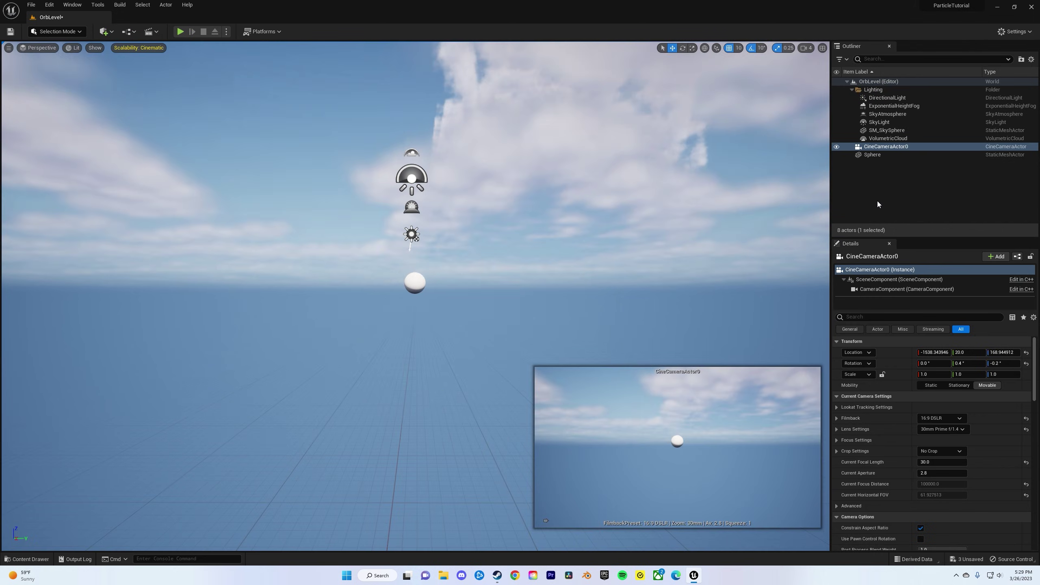
Step: Open the Orb material and add a Constant3Vector node to the graph, placed well before the material's output node
{"action": "key", "text": "ctrl+space"}
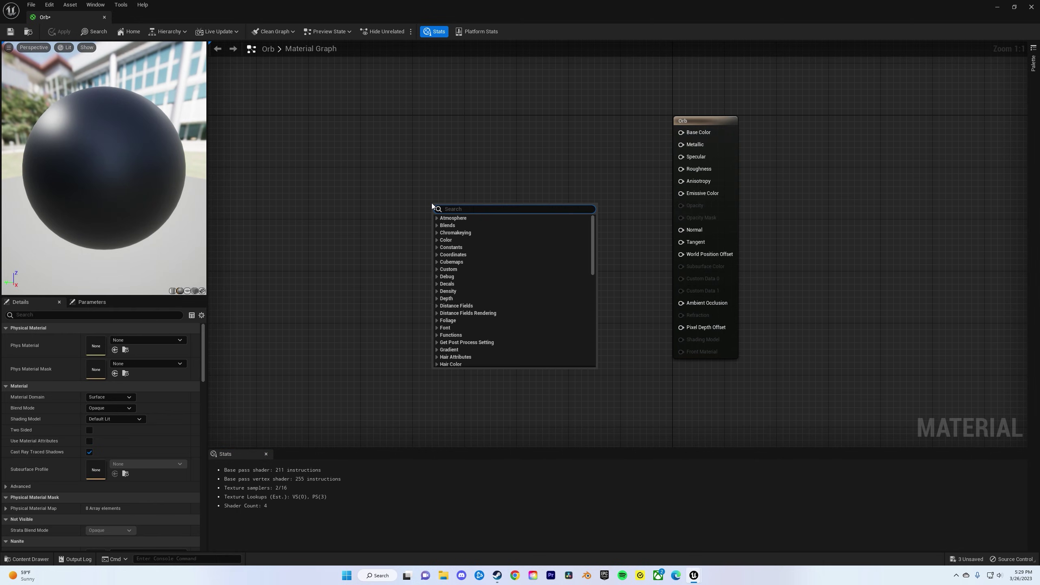
{"action": "type", "text": "cons"}
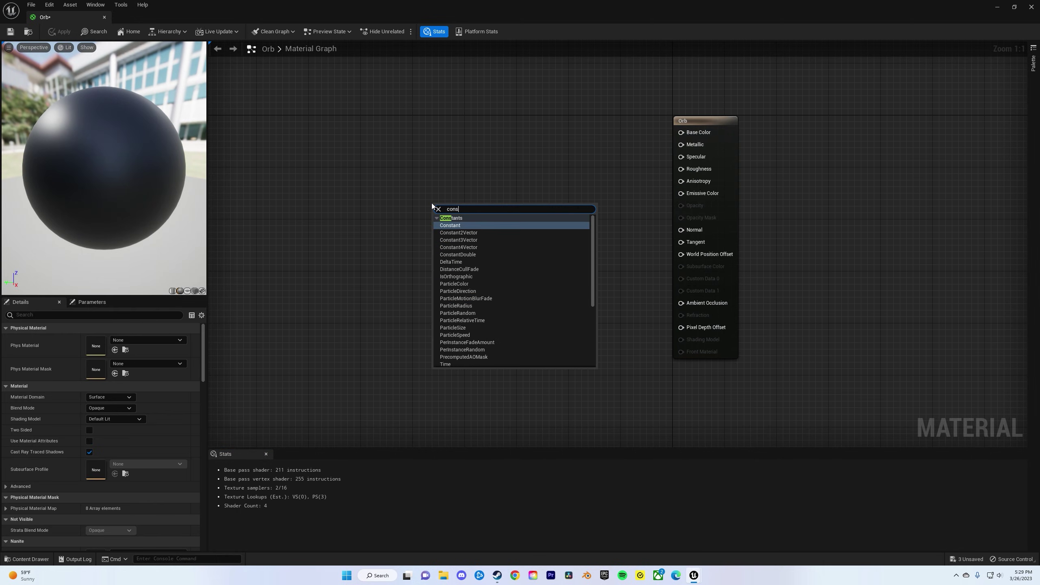
{"action": "left_click", "coordinate": [465, 240]}
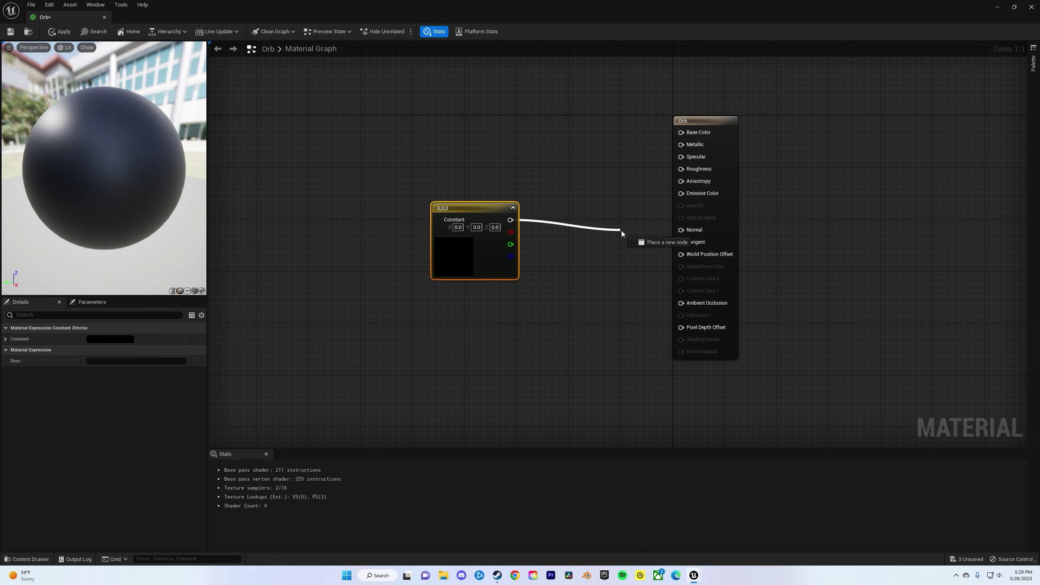
{"action": "left_click_drag", "start_coordinate": [625, 231], "coordinate": [681, 194]}
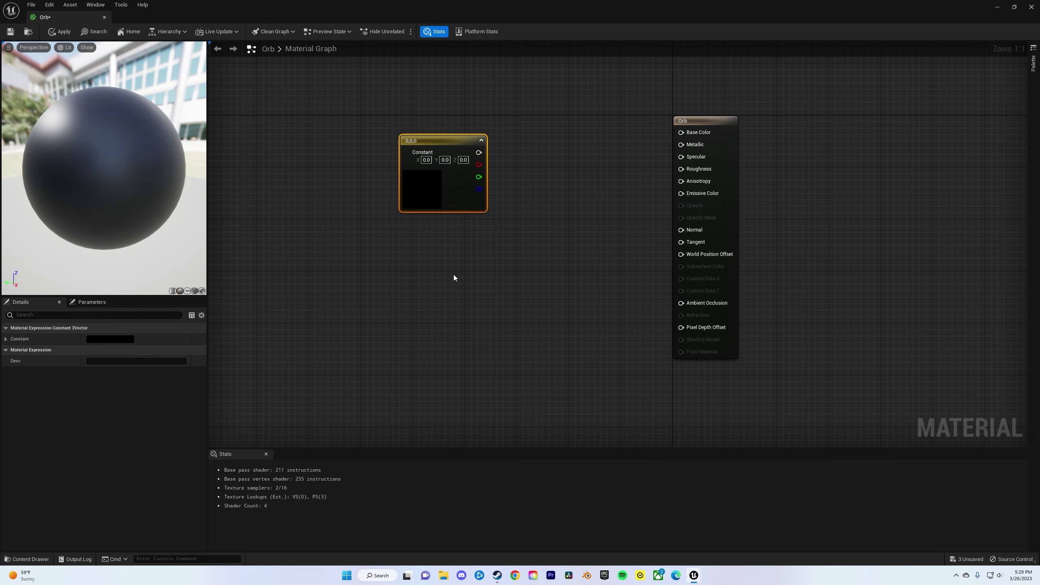
Step: Add a scalar parameter named strgth and place it below the color constant in the Orb graph
{"action": "key", "text": "s"}
{"action": "left_click", "coordinate": [453, 279]}
{"action": "right_click", "coordinate": [536, 220]}
{"action": "left_click", "coordinate": [482, 277]}
{"action": "right_click", "coordinate": [479, 281]}
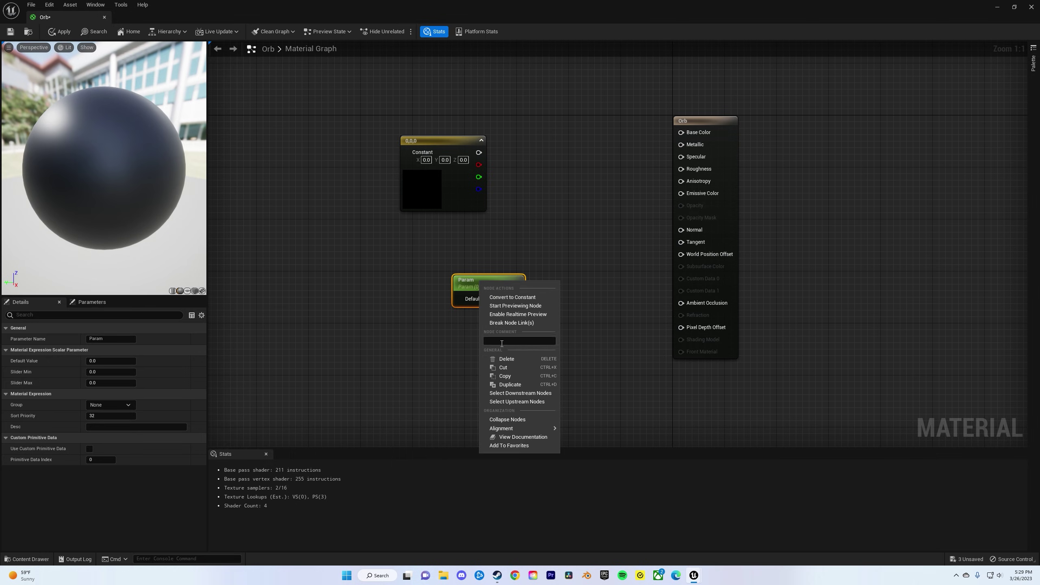
{"action": "left_click", "coordinate": [469, 284]}
{"action": "left_click_drag", "start_coordinate": [124, 342], "coordinate": [62, 343]}
{"action": "type", "text": "st"}
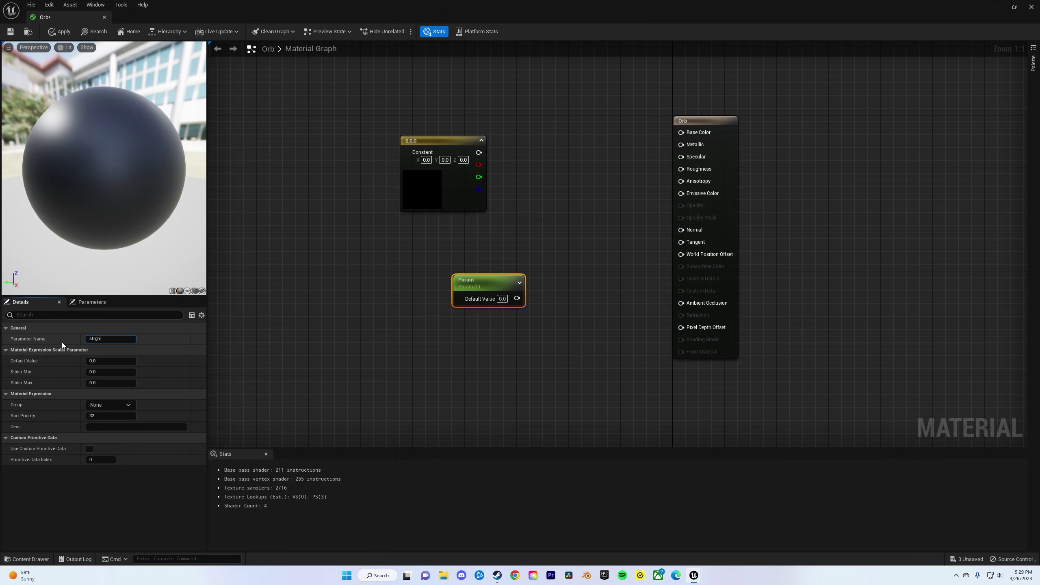
{"action": "type", "text": "rgth"}
{"action": "key", "text": "Return"}
{"action": "left_click", "coordinate": [390, 360]}
{"action": "left_click_drag", "start_coordinate": [496, 283], "coordinate": [448, 280]}
Step: Multiply the color constant by the strgth parameter and connect the product to Emissive Color
{"action": "right_click", "coordinate": [556, 234]}
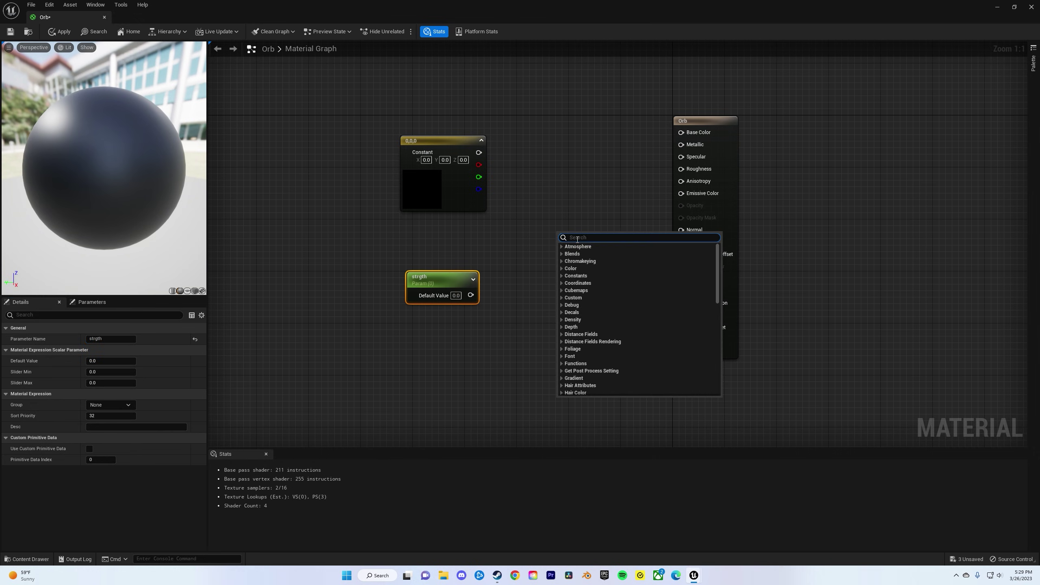
{"action": "type", "text": "mul"}
{"action": "left_click", "coordinate": [573, 253]}
{"action": "left_click_drag", "start_coordinate": [479, 152], "coordinate": [550, 244]}
{"action": "left_click_drag", "start_coordinate": [471, 295], "coordinate": [682, 194]}
Step: Set the strgth parameter's default value to 1
{"action": "left_click", "coordinate": [456, 295]}
{"action": "type", "text": "1"}
{"action": "key", "text": "Return"}
{"action": "left_click", "coordinate": [438, 254]}
Step: Set the color constant to orange with R 1.0, G about 0.188 and B 0.0
{"action": "left_click", "coordinate": [437, 185]}
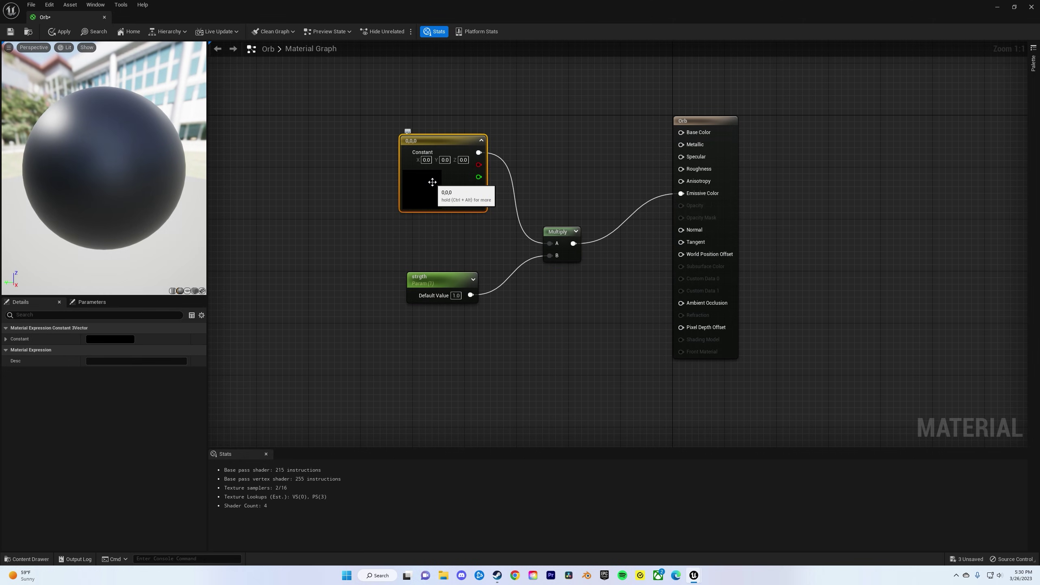
{"action": "double_click", "coordinate": [437, 185]}
{"action": "left_click_drag", "start_coordinate": [540, 294], "coordinate": [545, 210]}
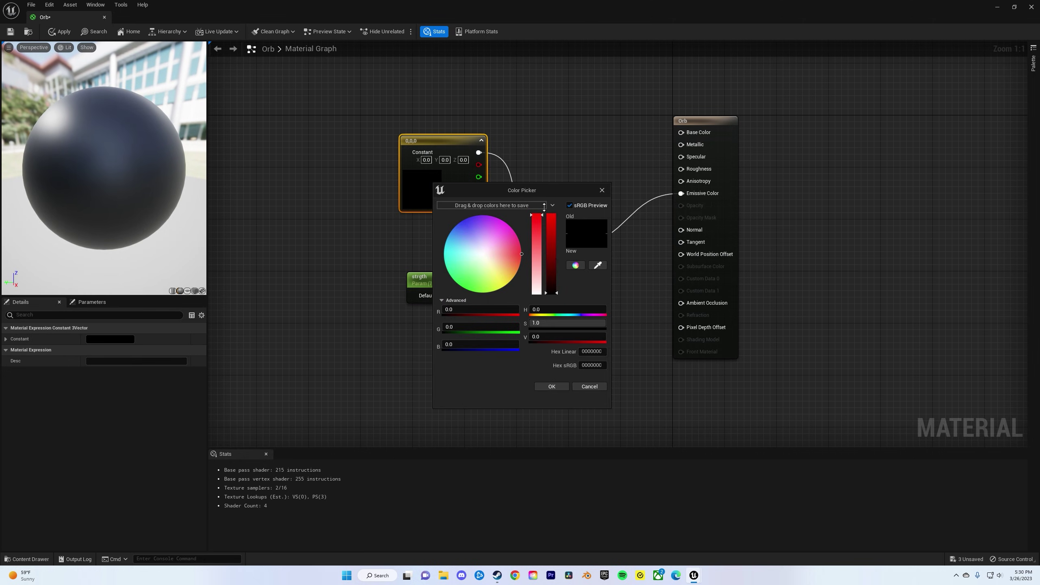
{"action": "left_click_drag", "start_coordinate": [552, 293], "coordinate": [552, 215]}
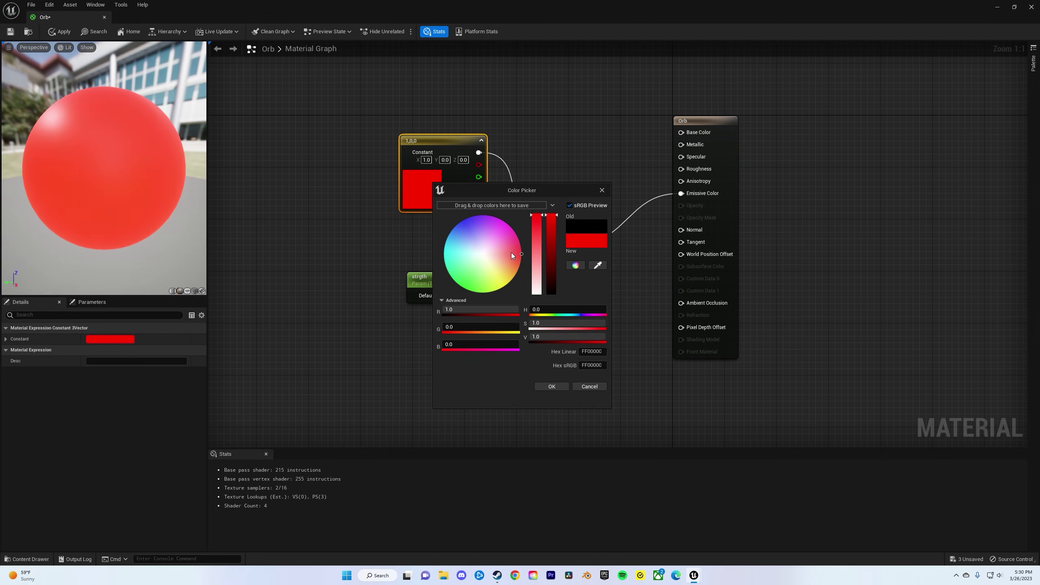
{"action": "left_click", "coordinate": [520, 253]}
{"action": "left_click_drag", "start_coordinate": [521, 253], "coordinate": [526, 265]}
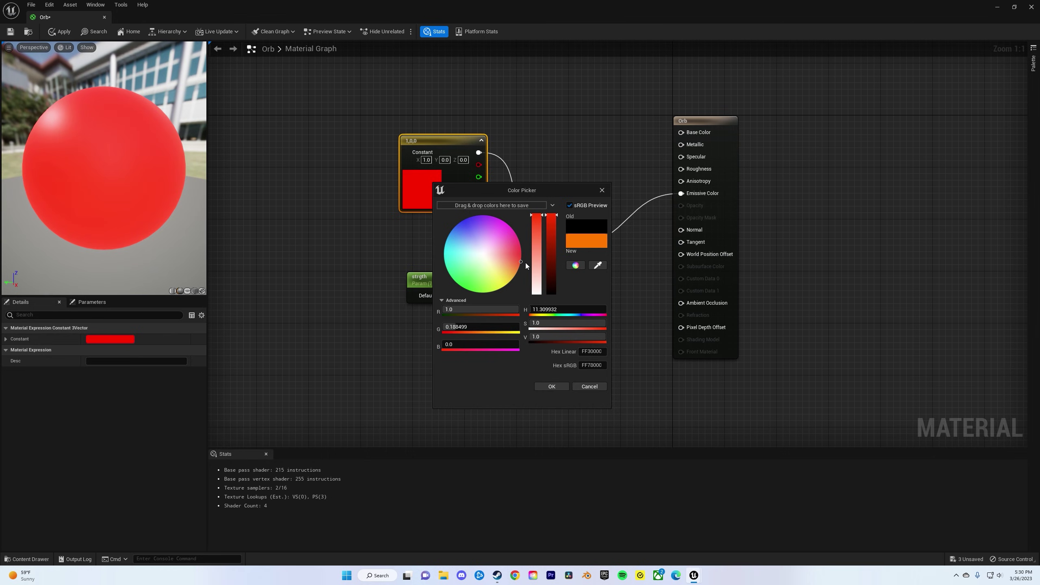
{"action": "left_click", "coordinate": [552, 386]}
Step: Set the strgth parameter's default value to 2.5
{"action": "left_click", "coordinate": [499, 340]}
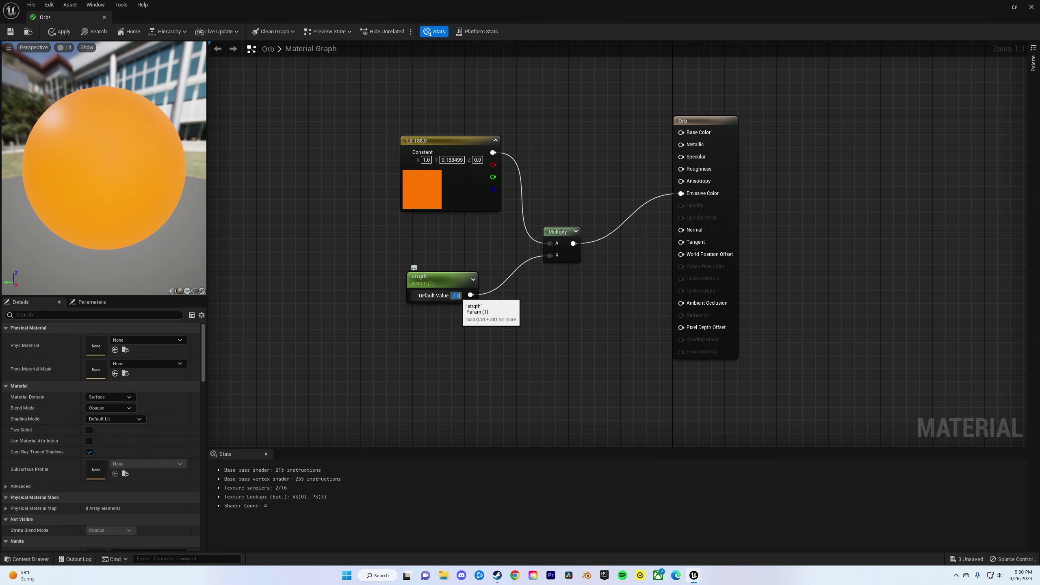
{"action": "type", "text": "2.5"}
{"action": "key", "text": "Return"}
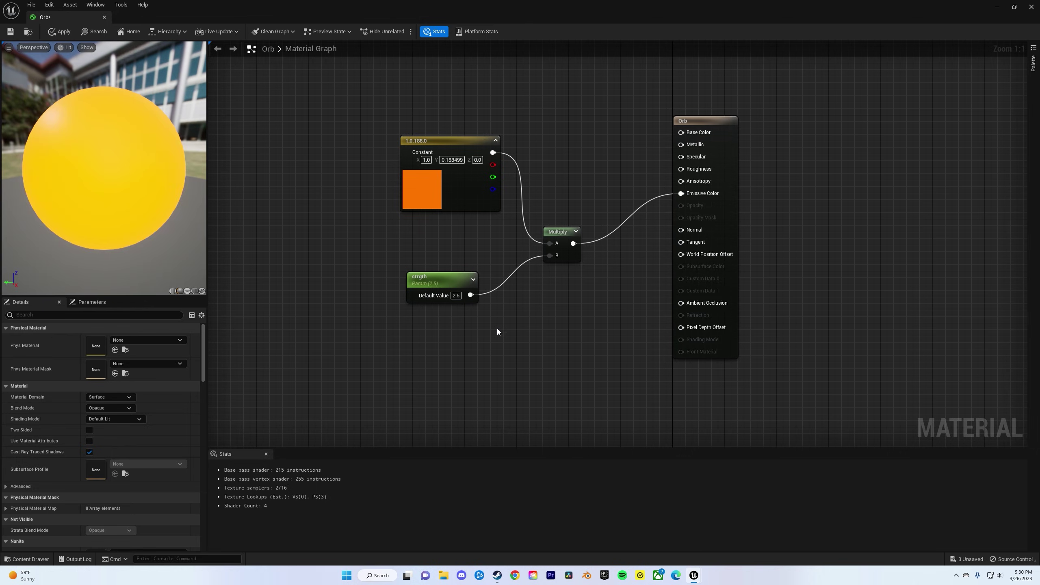
Step: Apply and save the Orb material, closing its editor to return to the level
{"action": "left_click", "coordinate": [59, 37]}
{"action": "left_click", "coordinate": [10, 32]}
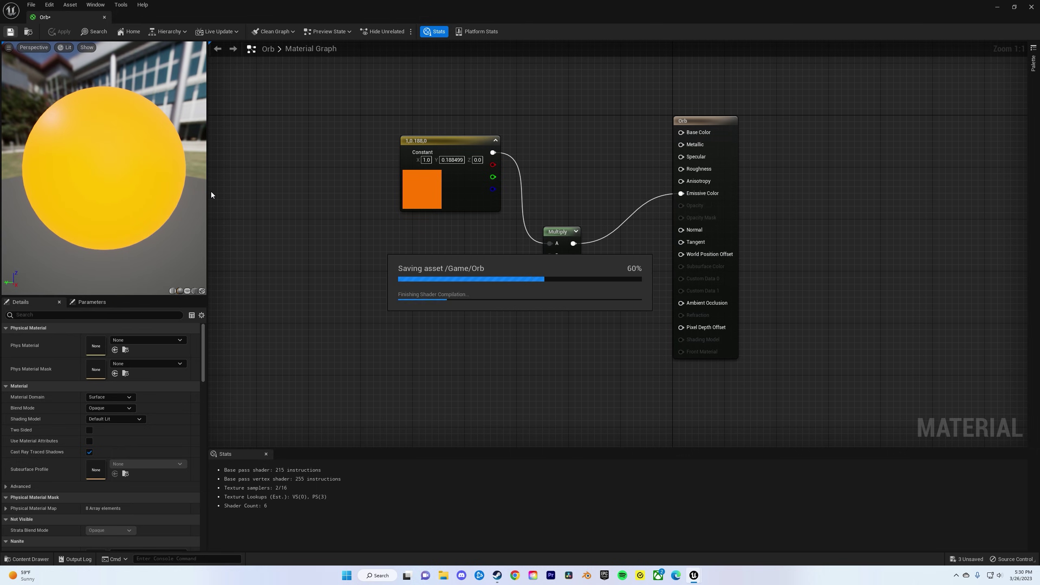
{"action": "left_click", "coordinate": [104, 16]}
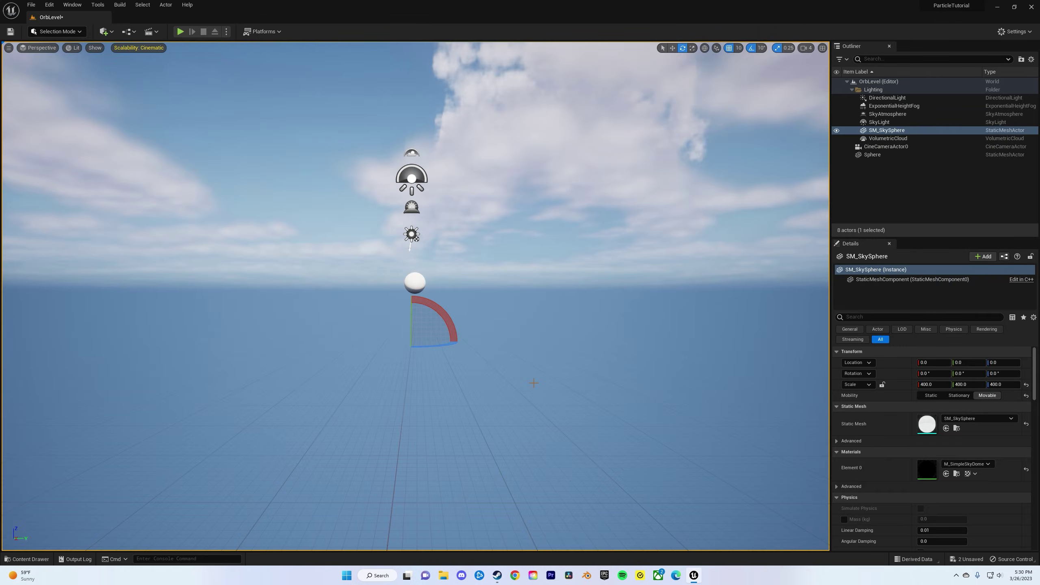
Step: Create a material instance from the Orb material in the Content folder
{"action": "key", "text": "ctrl+space"}
{"action": "right_click", "coordinate": [545, 484]}
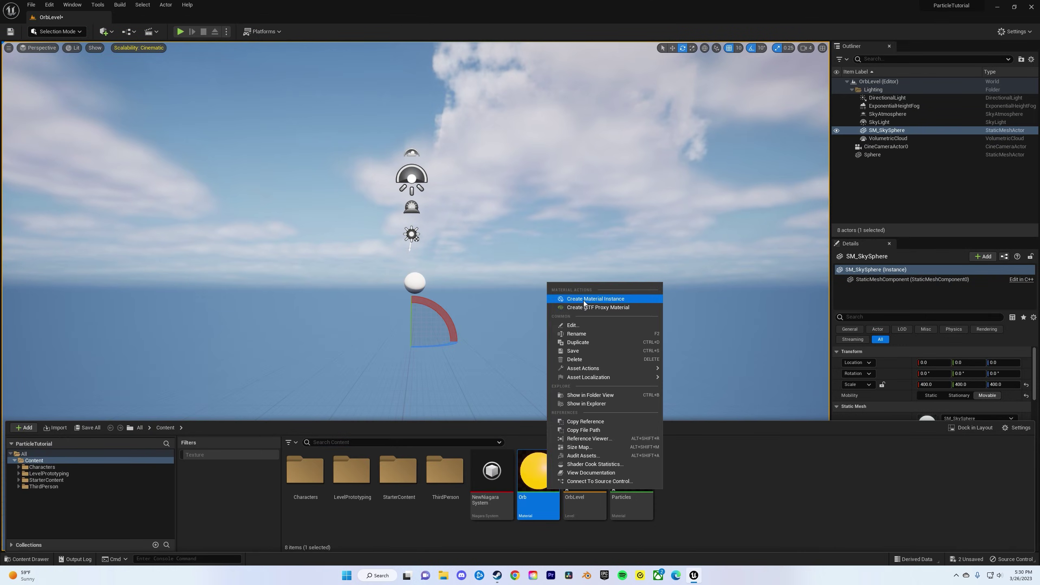
{"action": "left_click", "coordinate": [595, 299]}
{"action": "key", "text": "Return"}
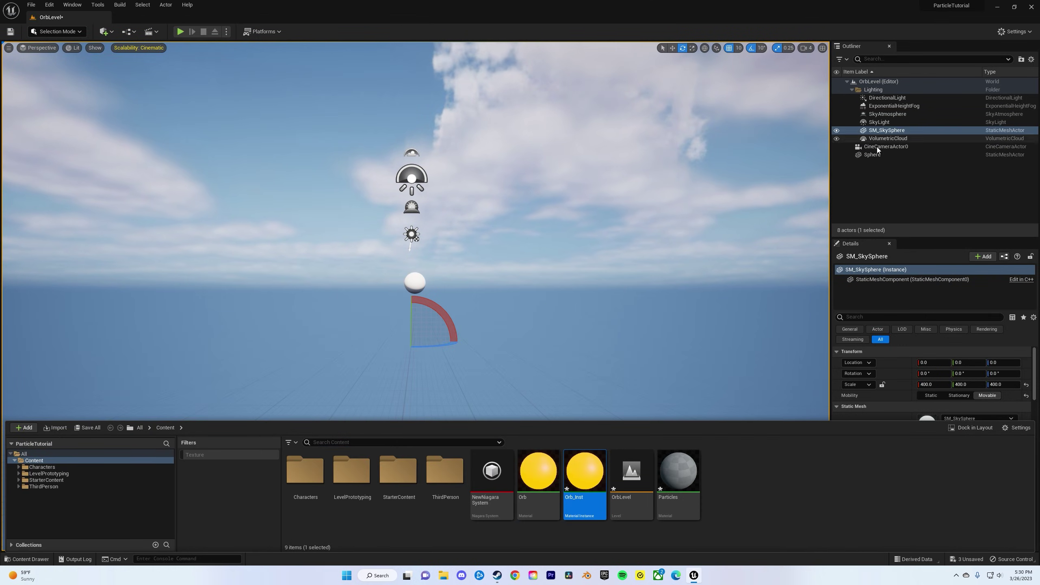
Step: Assign the Orb_Inst material instance to the Sphere's material Element 0
{"action": "left_click", "coordinate": [875, 154]}
{"action": "left_click", "coordinate": [981, 465]}
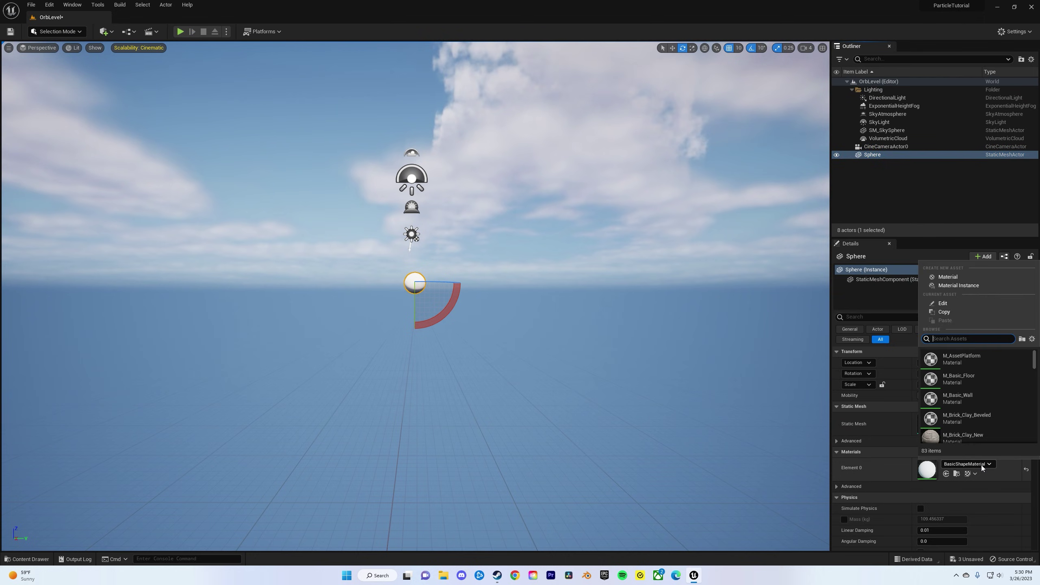
{"action": "type", "text": "orb"}
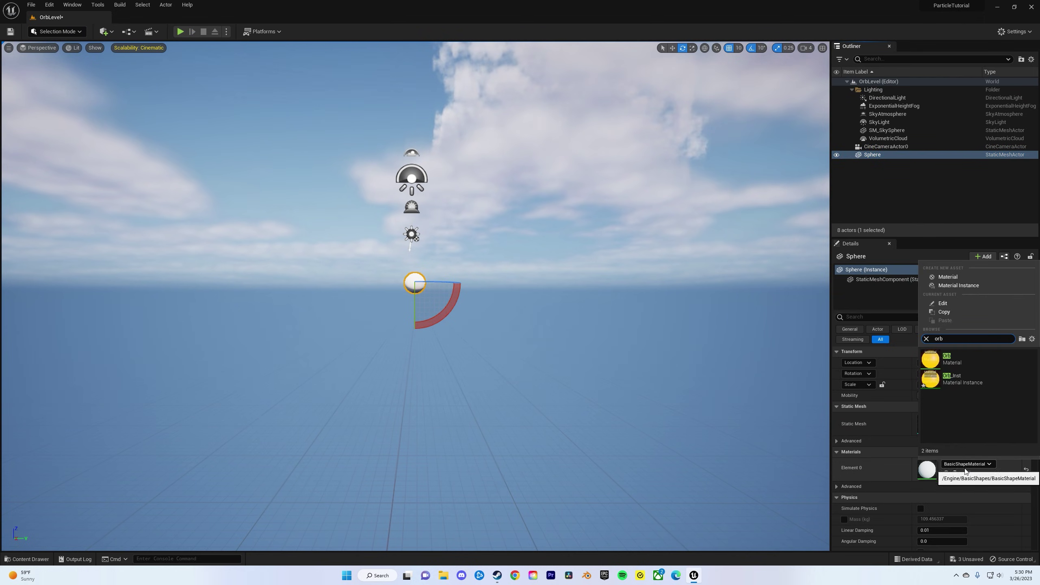
{"action": "left_click", "coordinate": [958, 379]}
{"action": "left_click", "coordinate": [543, 366]}
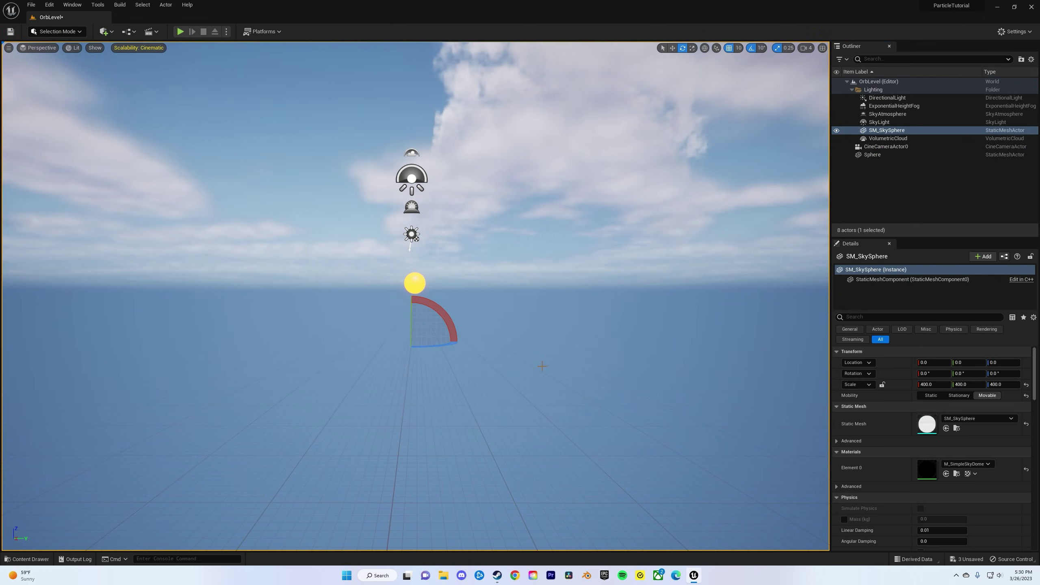
Step: Open the Particles material and add a Constant3Vector node in the upper part of its graph
{"action": "key", "text": "ctrl+space"}
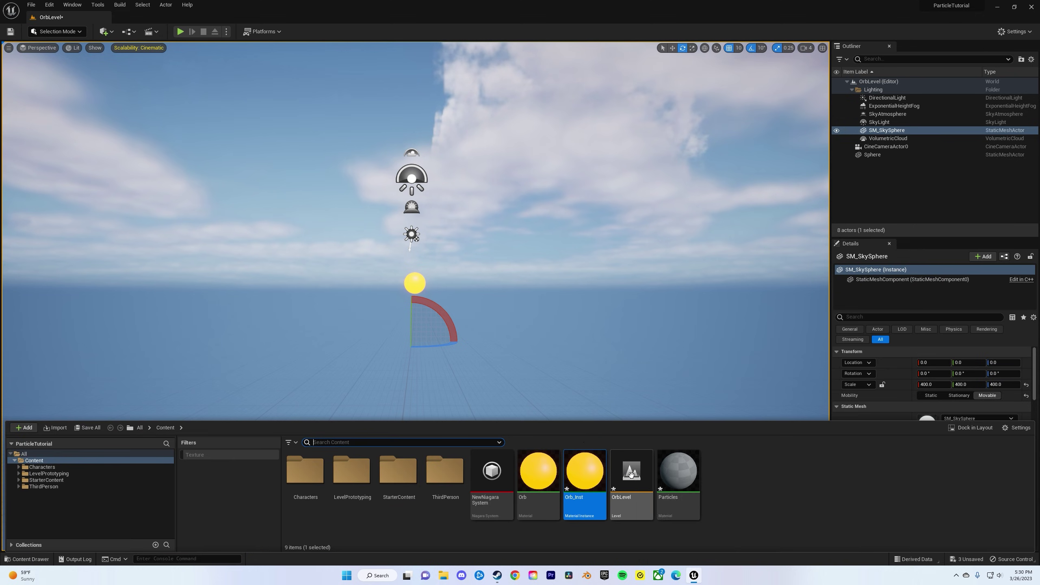
{"action": "double_click", "coordinate": [670, 477]}
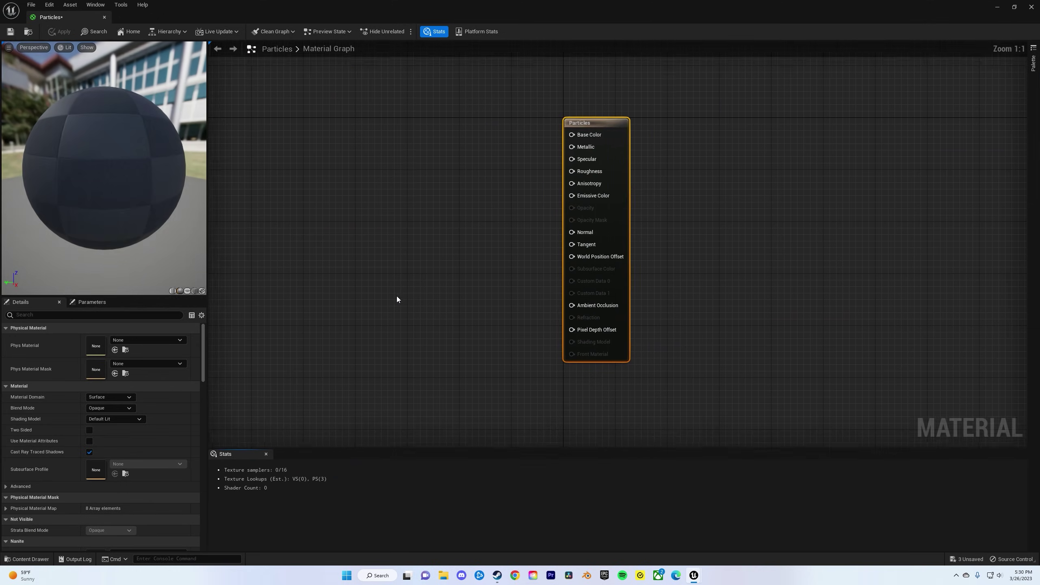
{"action": "right_click", "coordinate": [392, 180]}
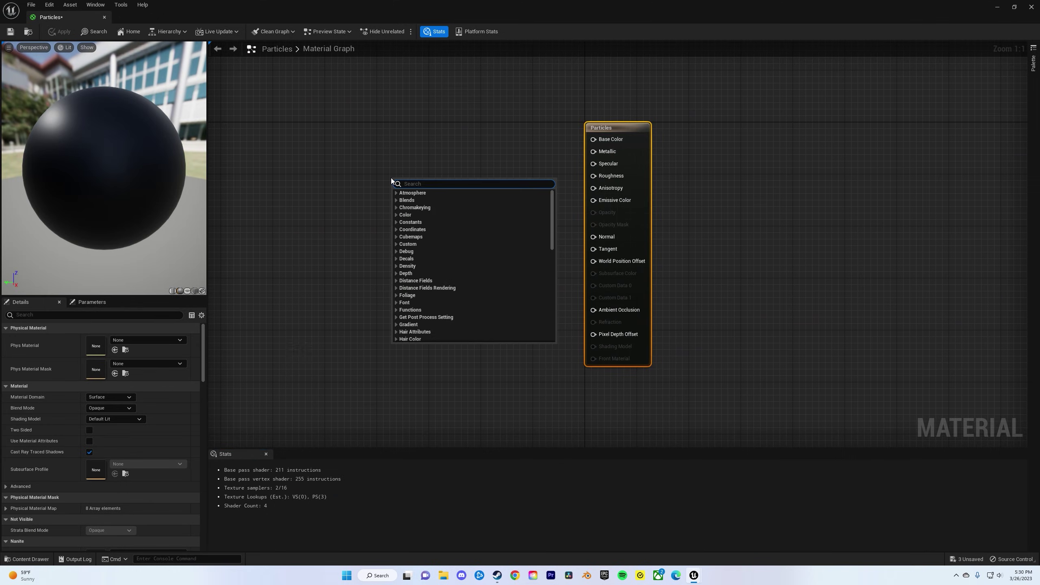
{"action": "left_click", "coordinate": [371, 146]}
{"action": "right_click", "coordinate": [372, 146]}
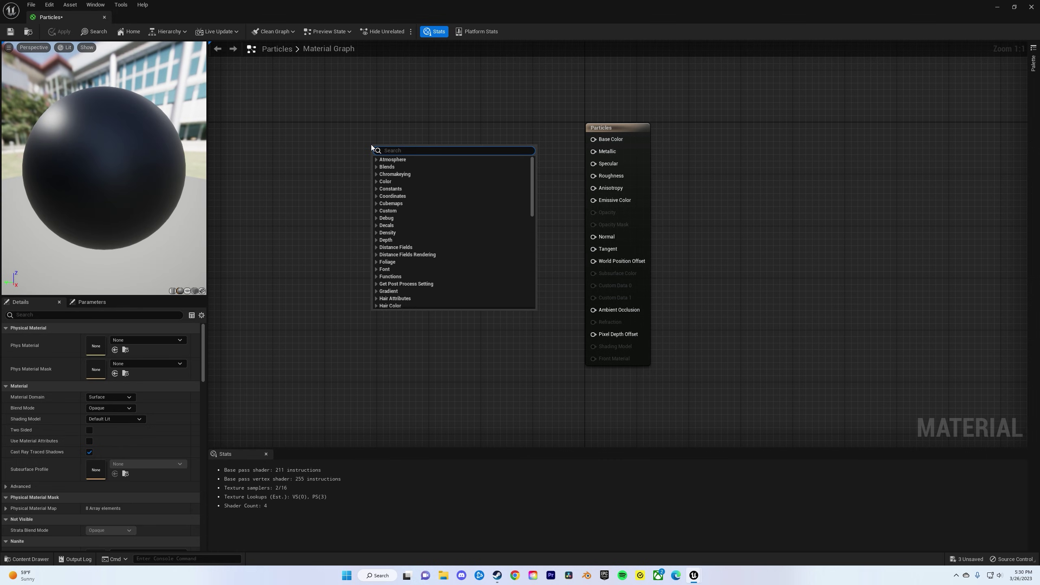
{"action": "type", "text": "con"}
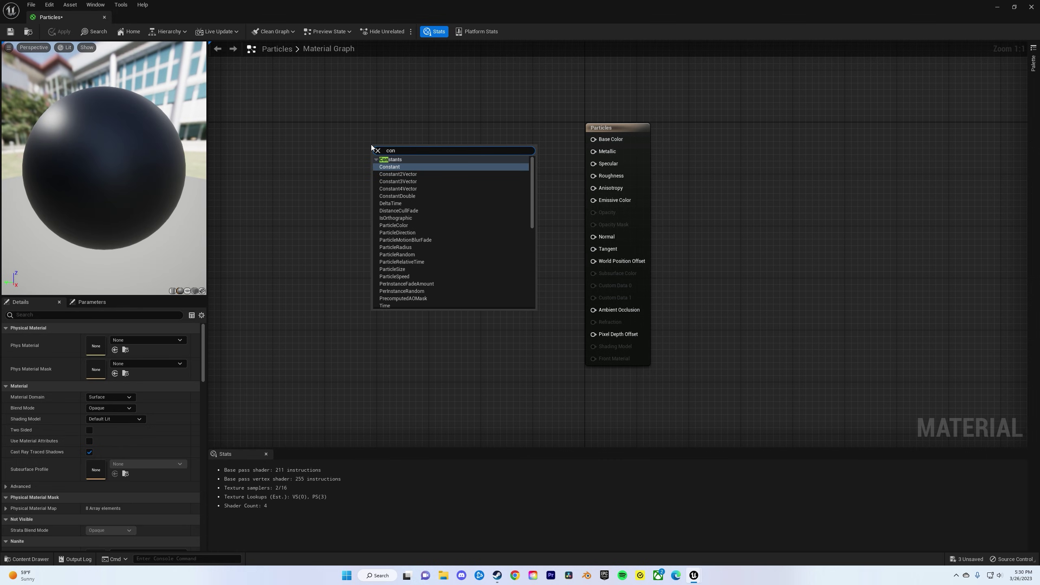
{"action": "left_click", "coordinate": [400, 182]}
{"action": "left_click_drag", "start_coordinate": [410, 151], "coordinate": [370, 115]}
{"action": "left_click_drag", "start_coordinate": [590, 141], "coordinate": [590, 142]}
Step: Add a scalar parameter named metallic below the color constant in the Particles graph
{"action": "left_click", "coordinate": [379, 306]}
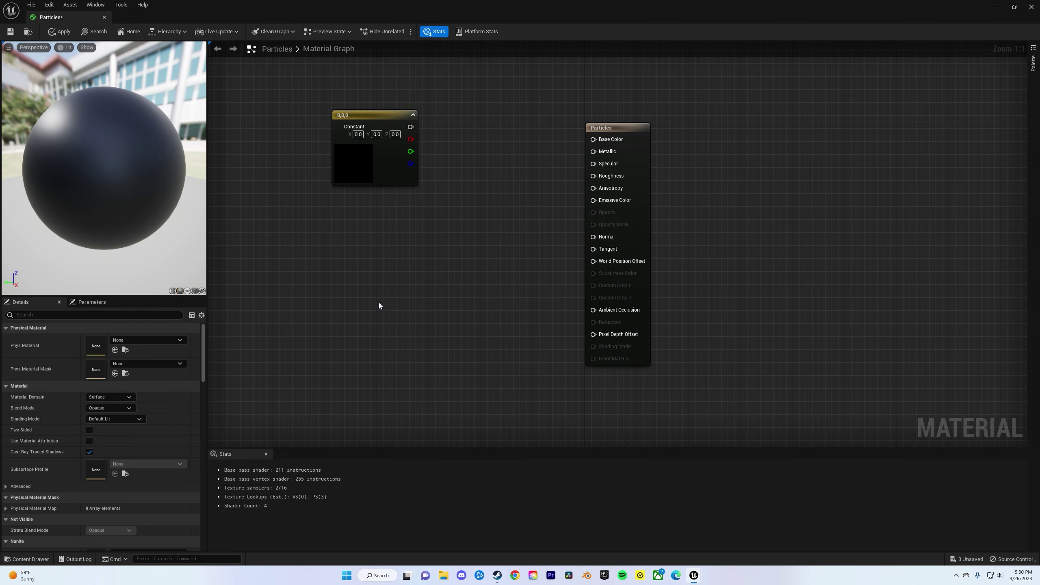
{"action": "left_click", "coordinate": [377, 255]}
{"action": "type", "text": "sssssssss"}
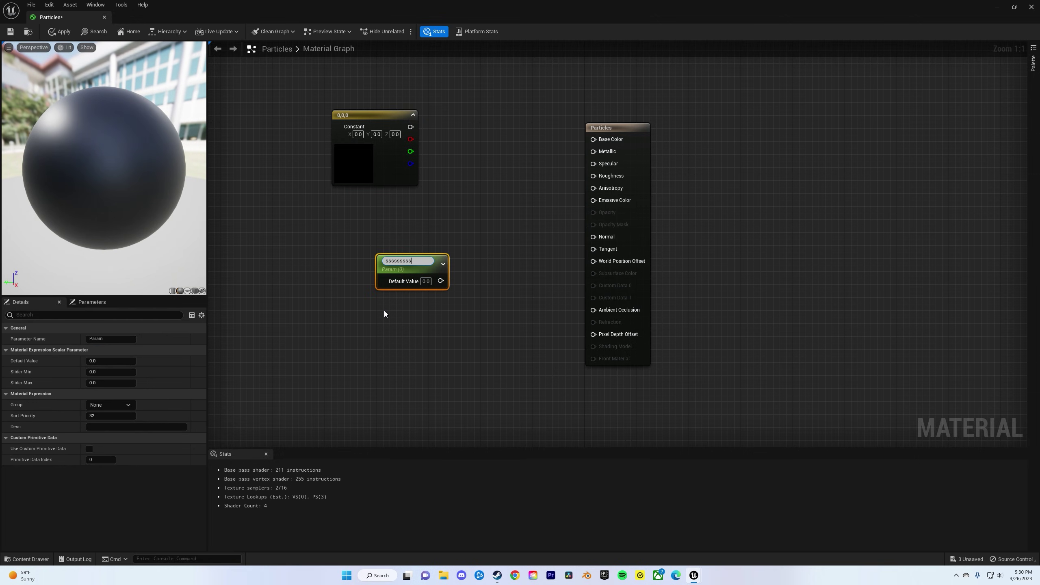
{"action": "key", "text": "BackSpace"}
{"action": "key", "text": "BackSpace"}
{"action": "key", "text": "BackSpace"}
{"action": "key", "text": "BackSpace"}
{"action": "key", "text": "BackSpace"}
{"action": "key", "text": "BackSpace"}
{"action": "type", "text": "metallic"}
{"action": "left_click", "coordinate": [384, 311]}
Step: Add a scalar parameter named Roughness and move the metallic parameter directly beneath the color constant
{"action": "left_click", "coordinate": [384, 312]}
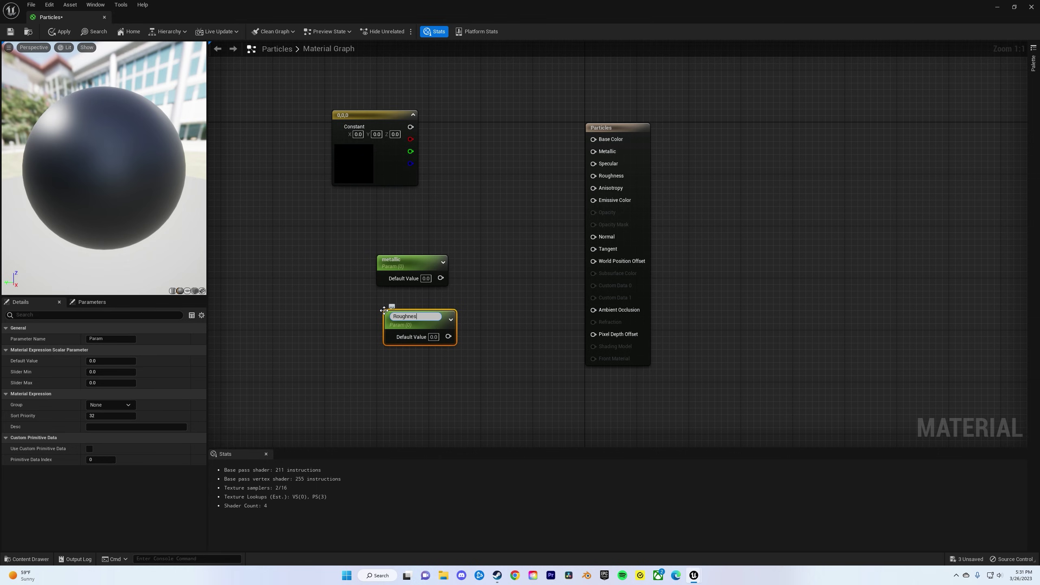
{"action": "left_click", "coordinate": [337, 303]}
{"action": "left_click_drag", "start_coordinate": [409, 260], "coordinate": [370, 211]}
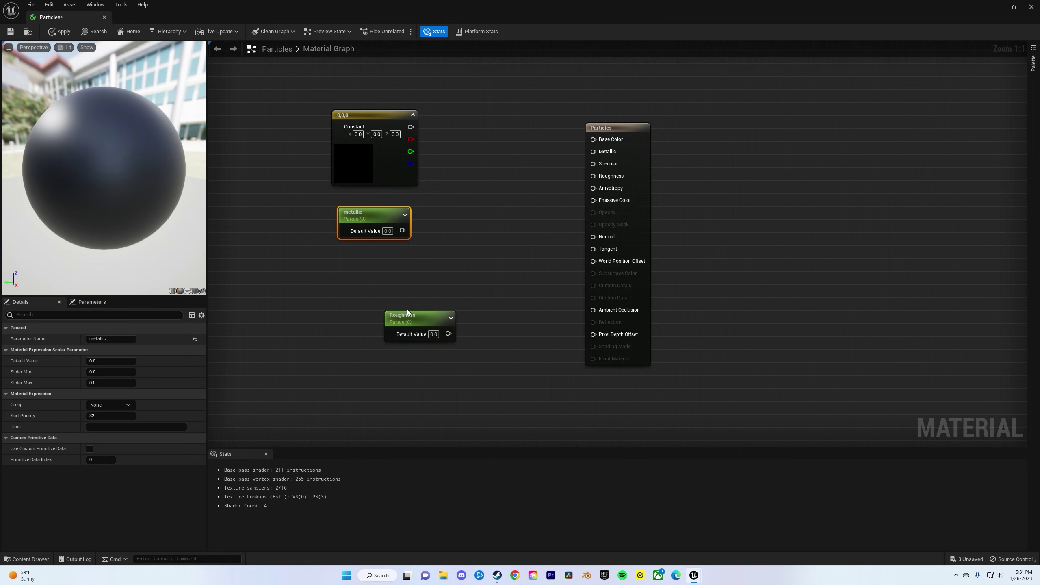
Step: Place the Roughness parameter beneath metallic, and connect Roughness, metallic and the color constant to the matching Roughness, Metallic and Base Color inputs
{"action": "left_click_drag", "start_coordinate": [367, 254], "coordinate": [361, 261]}
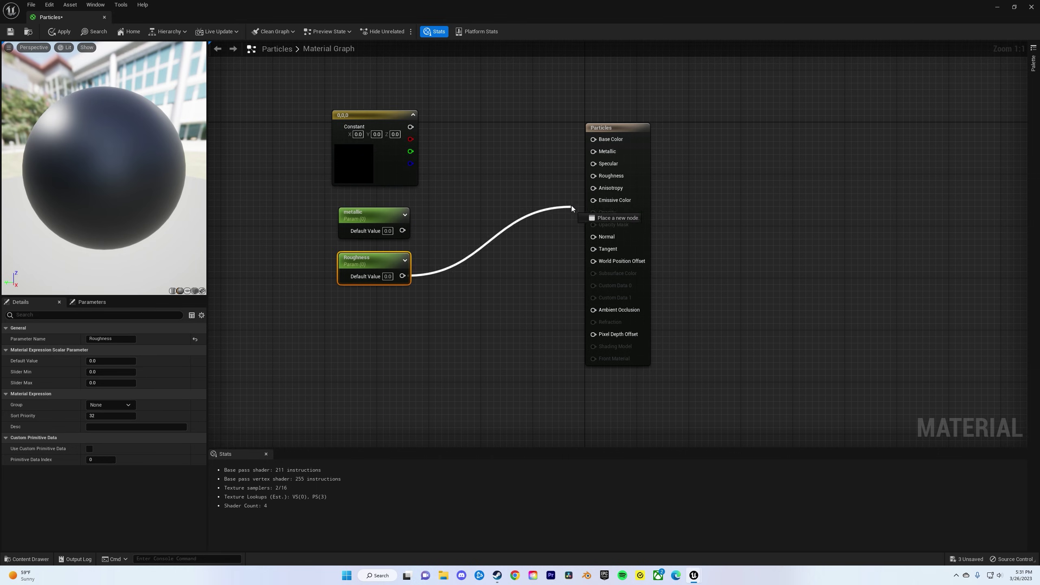
{"action": "left_click_drag", "start_coordinate": [590, 181], "coordinate": [593, 176]}
{"action": "left_click_drag", "start_coordinate": [402, 231], "coordinate": [593, 152]}
{"action": "left_click_drag", "start_coordinate": [410, 127], "coordinate": [594, 139]}
{"action": "left_click", "coordinate": [365, 172]}
{"action": "double_click", "coordinate": [364, 172]}
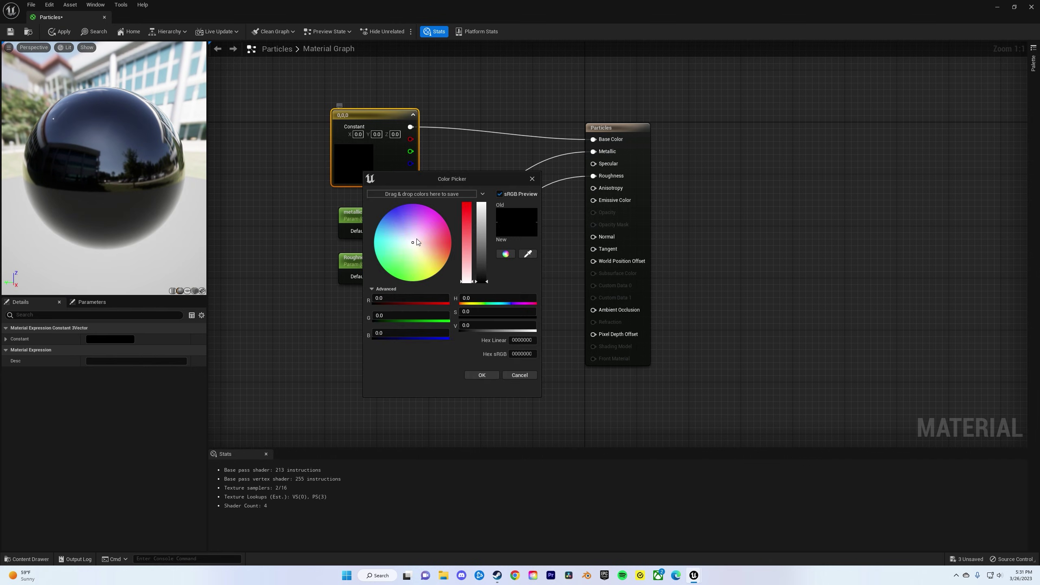
{"action": "left_click", "coordinate": [532, 179]}
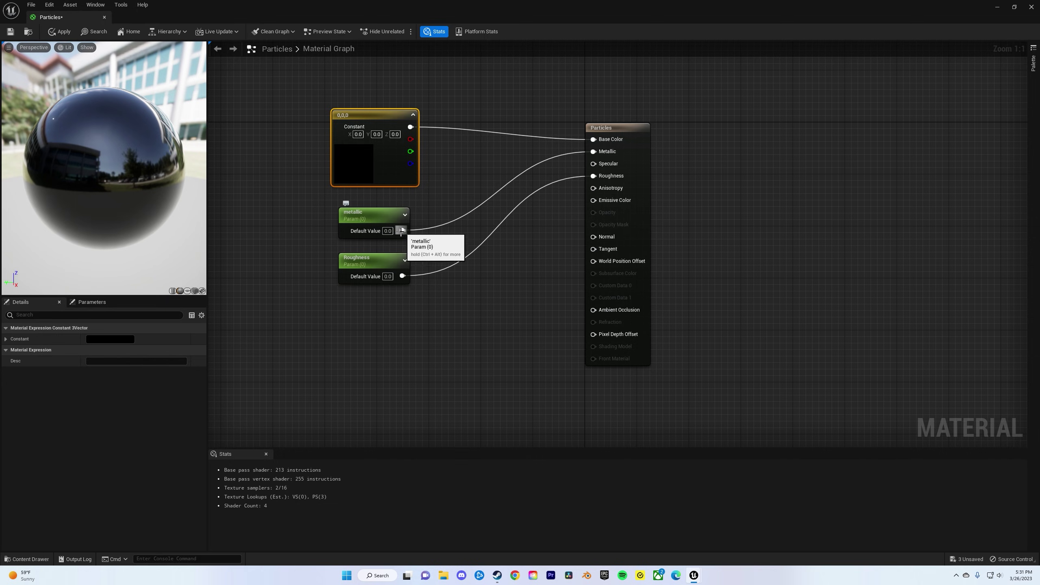
Step: Set the default values to 1.0 for metallic and 0.3 for Roughness, and change the color constant to a grey of 0.34375
{"action": "type", "text": "1"}
{"action": "key", "text": "Return"}
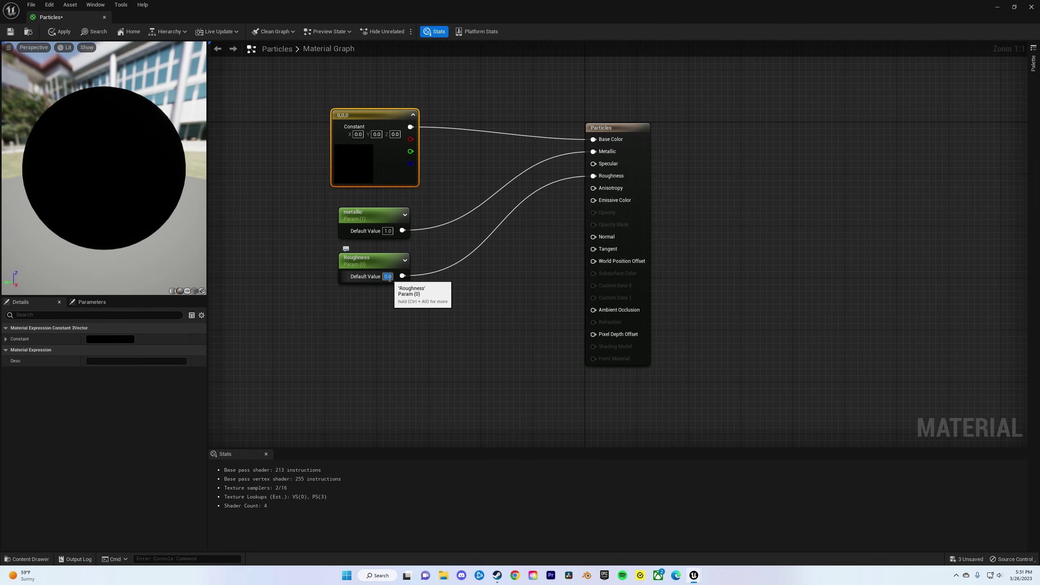
{"action": "double_click", "coordinate": [358, 164]}
{"action": "left_click_drag", "start_coordinate": [470, 278], "coordinate": [476, 252]}
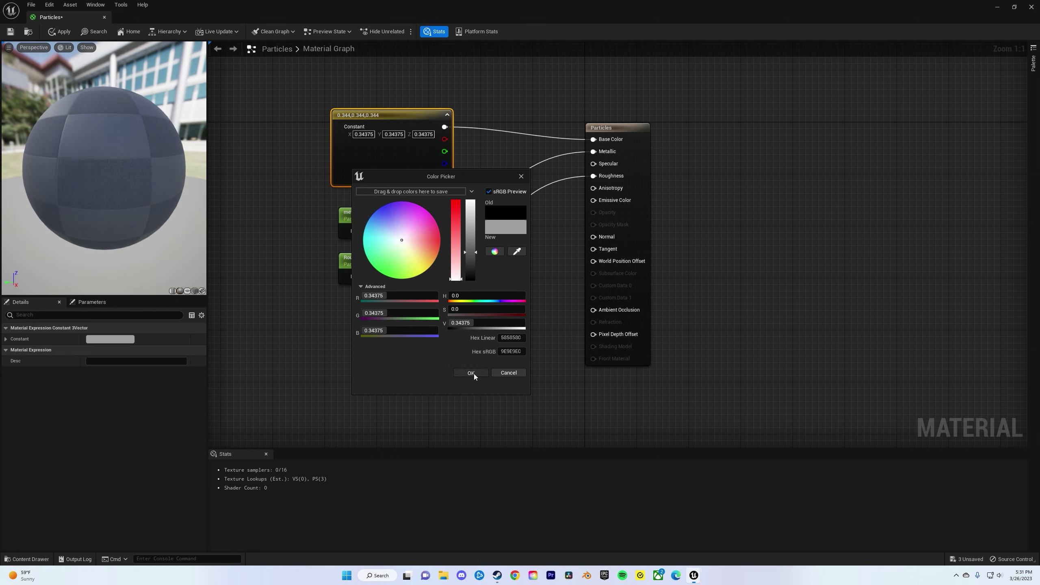
{"action": "left_click", "coordinate": [474, 374]}
{"action": "left_click", "coordinate": [312, 347]}
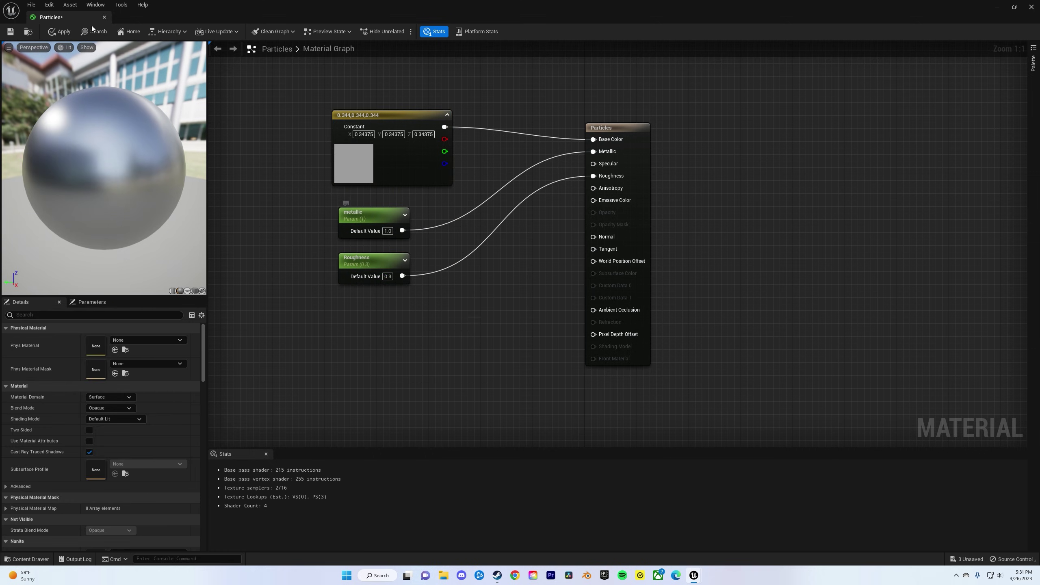
Step: Apply and save the changes to the Particles material and close its editor
{"action": "left_click", "coordinate": [60, 32]}
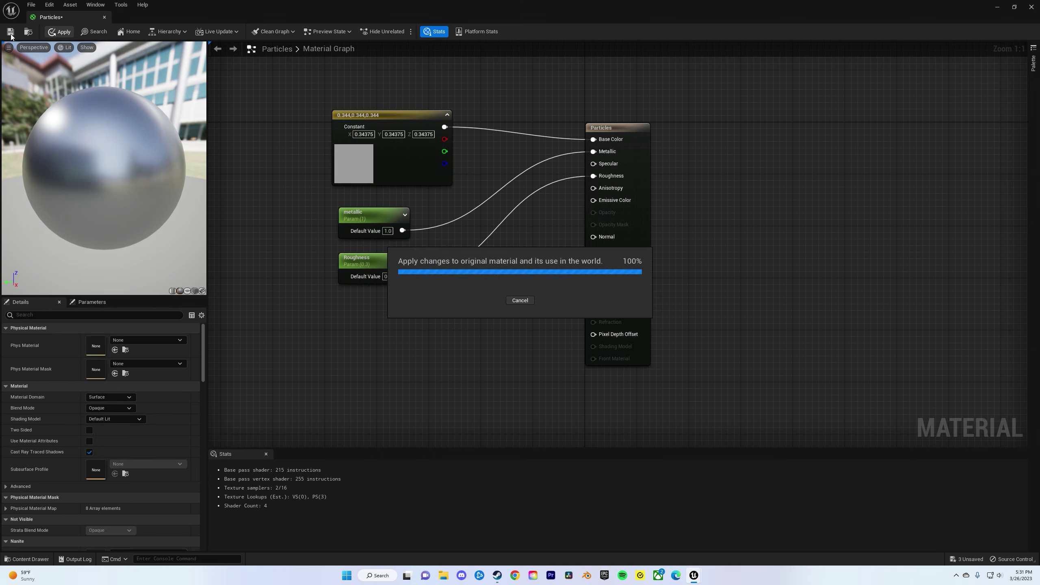
{"action": "left_click", "coordinate": [10, 33]}
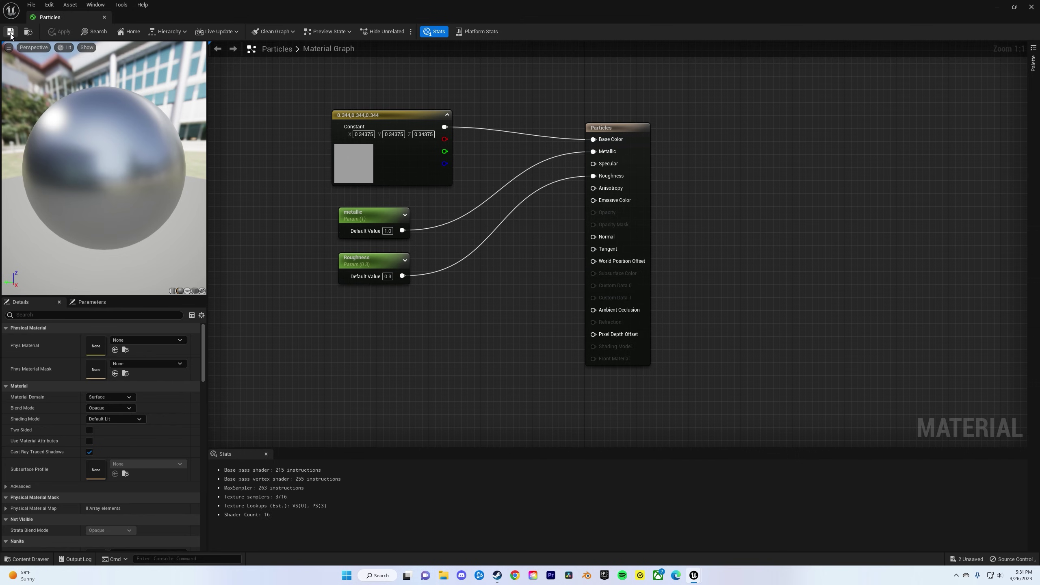
{"action": "left_click", "coordinate": [104, 17]}
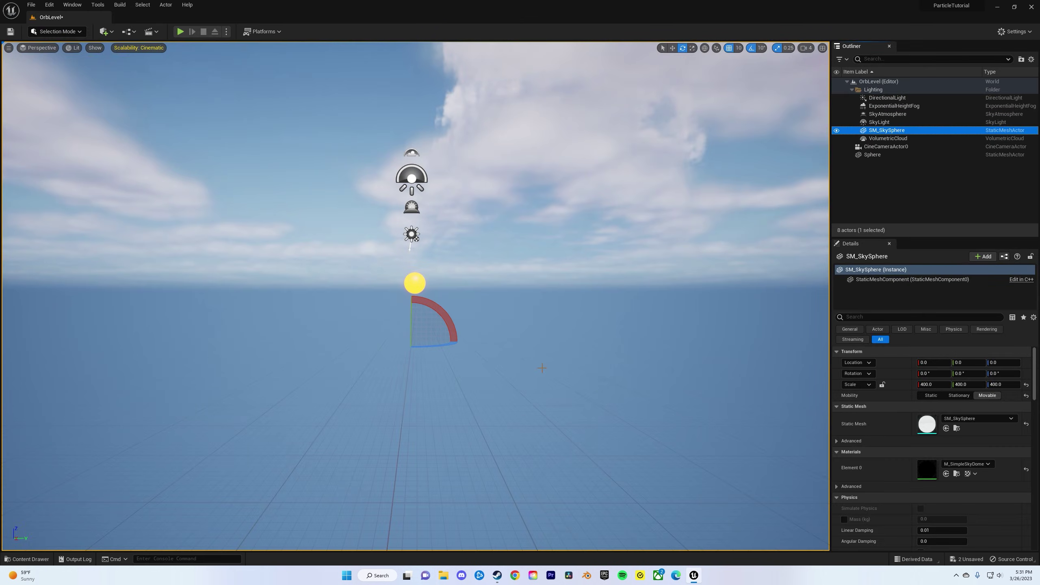
Step: Create a material instance from the Particles material in the Content folder, keeping the default name
{"action": "key", "text": "ctrl+space"}
{"action": "right_click", "coordinate": [693, 481]}
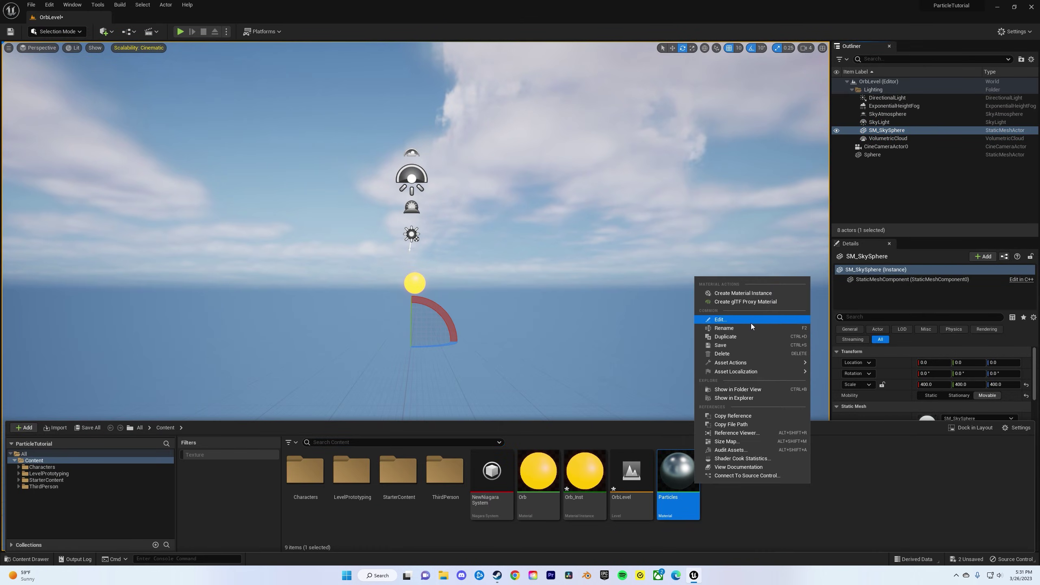
{"action": "left_click", "coordinate": [743, 293]}
{"action": "key", "text": "Return"}
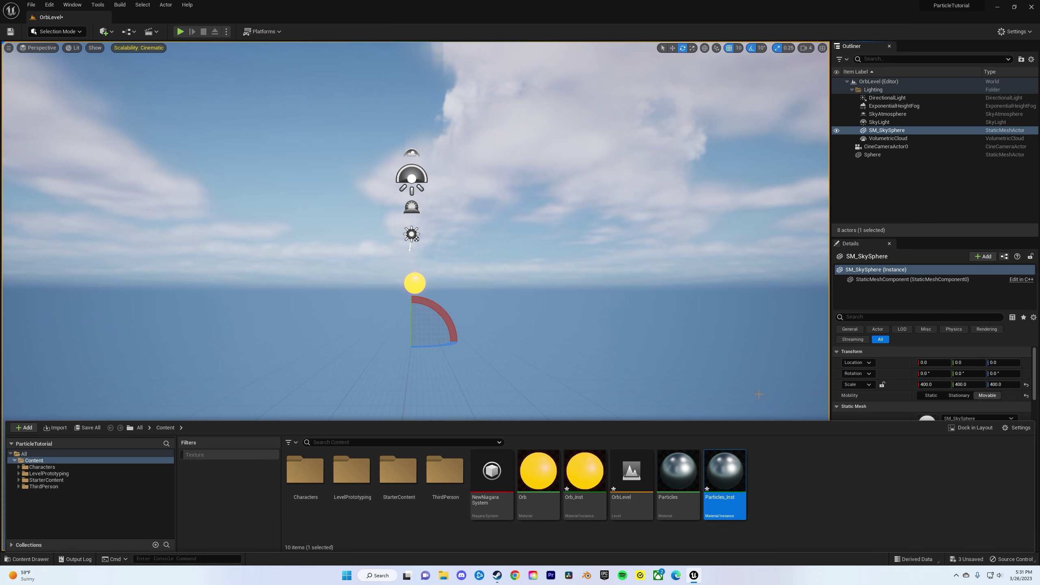
Step: Open NewNiagaraSystem, enable material overrides on the Mesh Renderer and add one override material element with its members expanded
{"action": "double_click", "coordinate": [492, 477]}
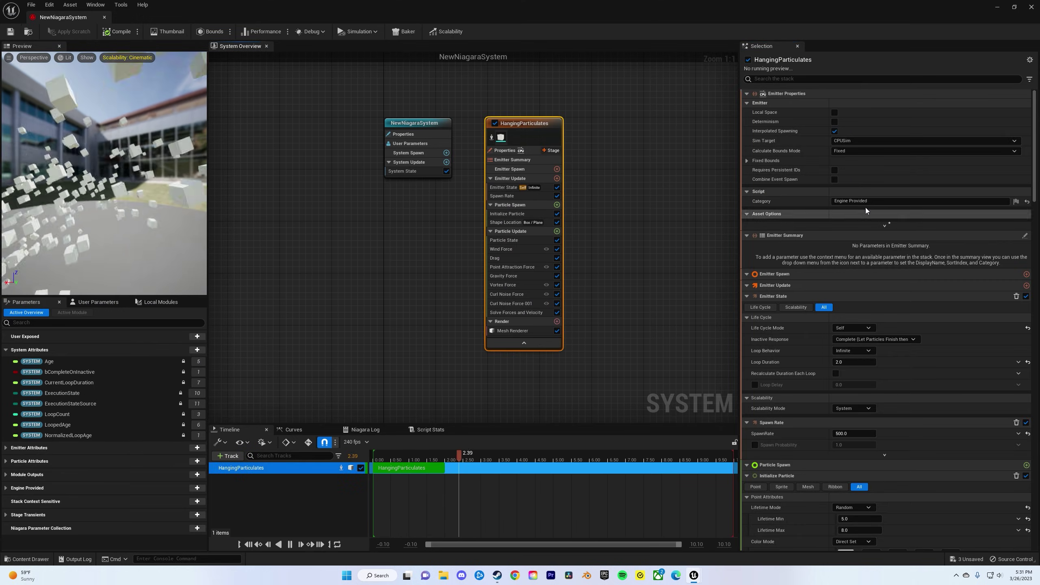
{"action": "left_click", "coordinate": [508, 332]}
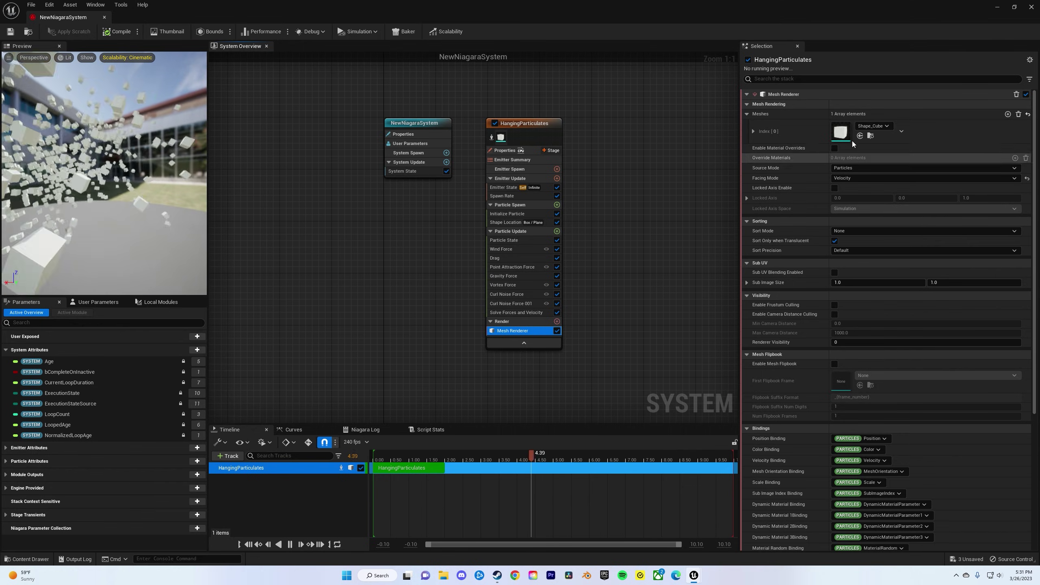
{"action": "left_click", "coordinate": [834, 148]}
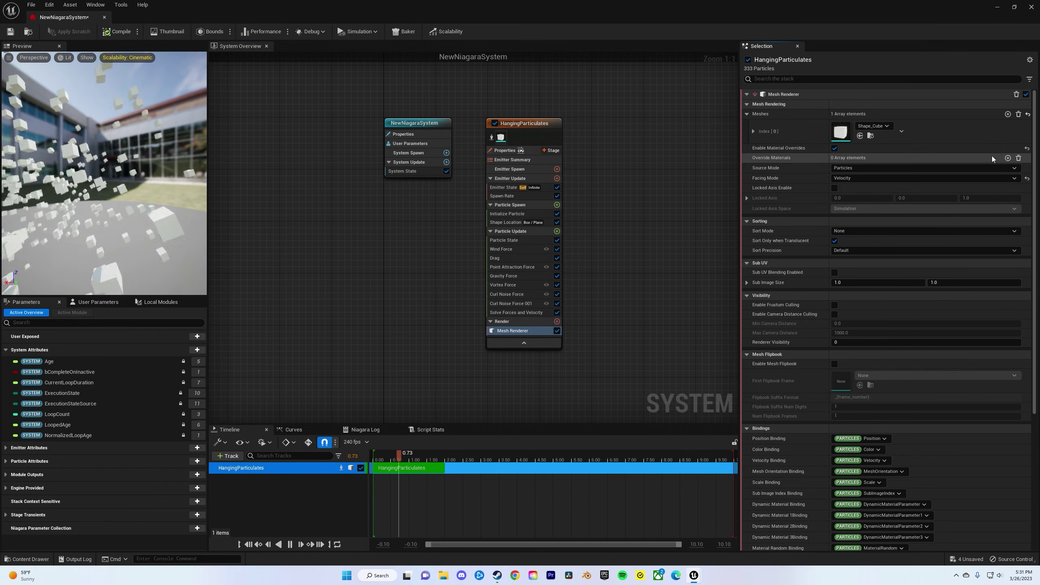
{"action": "left_click", "coordinate": [1007, 158]}
{"action": "left_click", "coordinate": [747, 158]}
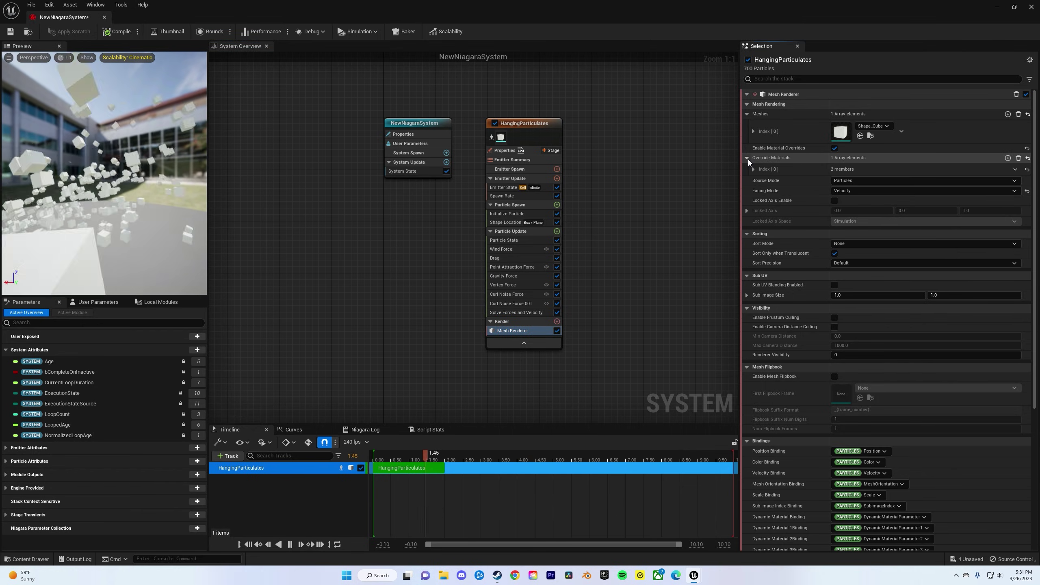
{"action": "left_click", "coordinate": [753, 169]}
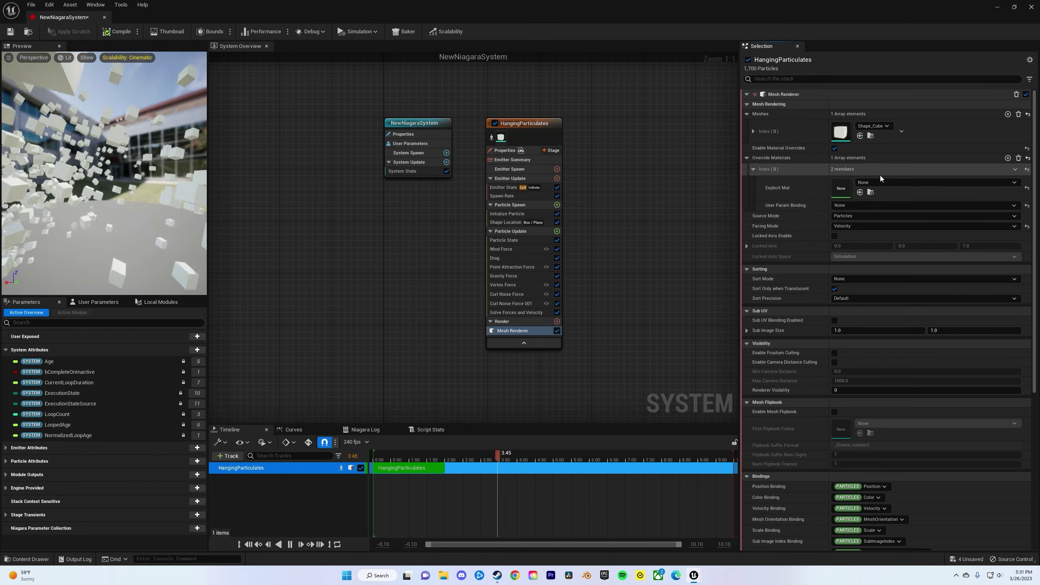
Step: Assign Particles_Inst as the override's explicit material, and compile, save and close the Niagara system
{"action": "left_click", "coordinate": [1013, 183]}
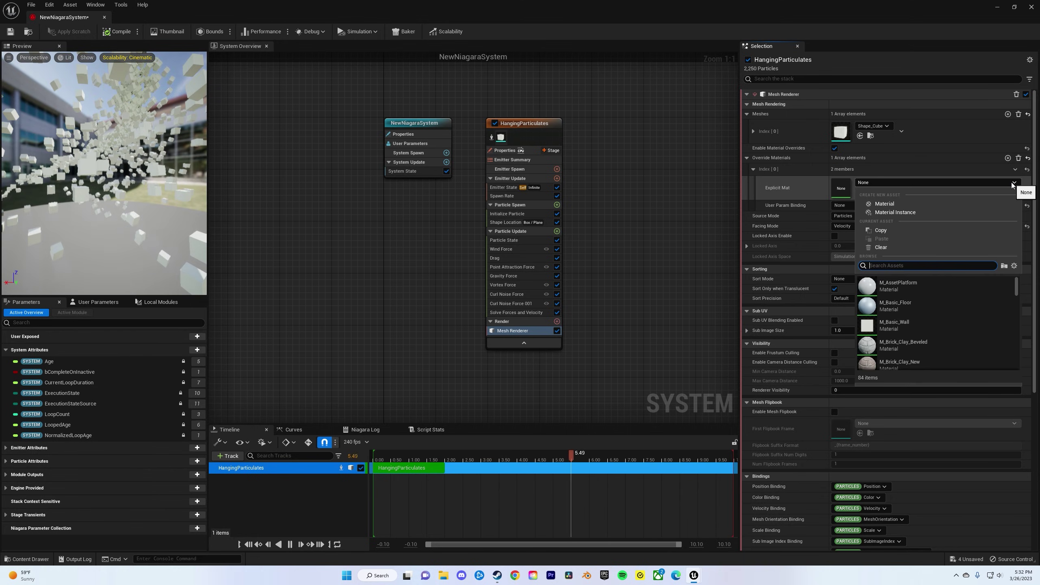
{"action": "type", "text": "partic"}
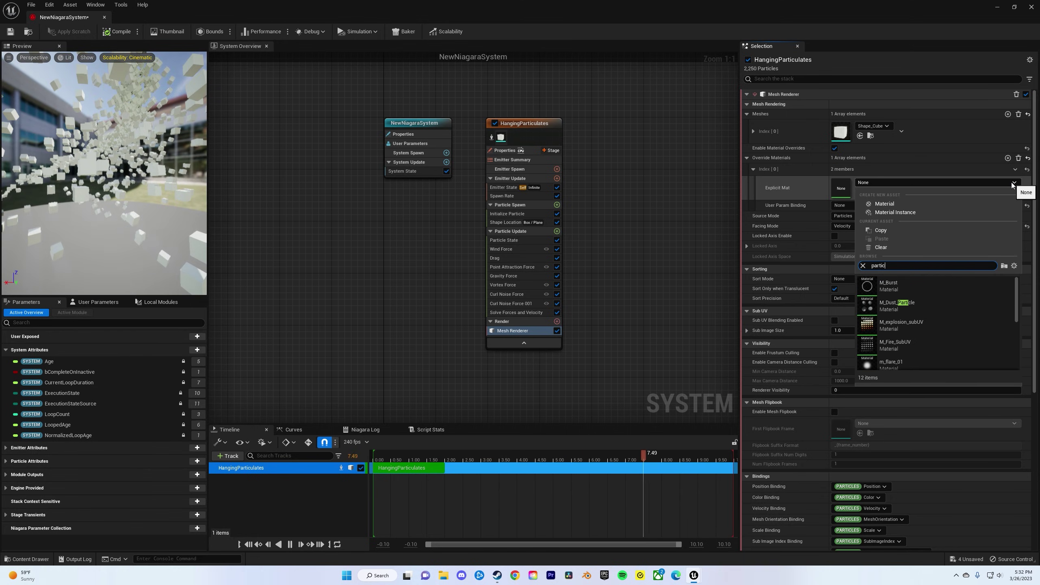
{"action": "type", "text": "le"}
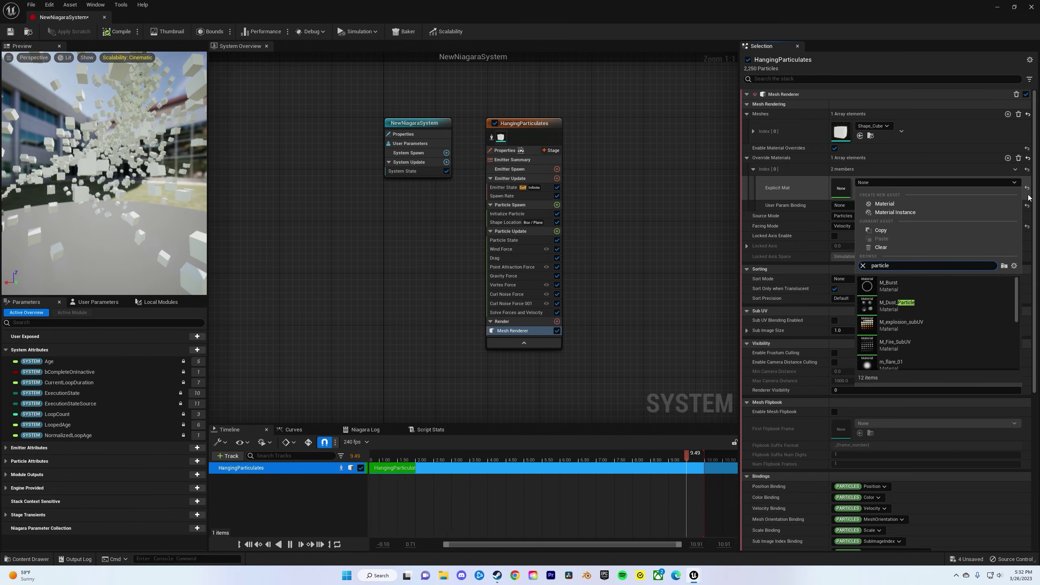
{"action": "scroll", "coordinate": [943, 318], "scroll_direction": "down", "scroll_amount": 3}
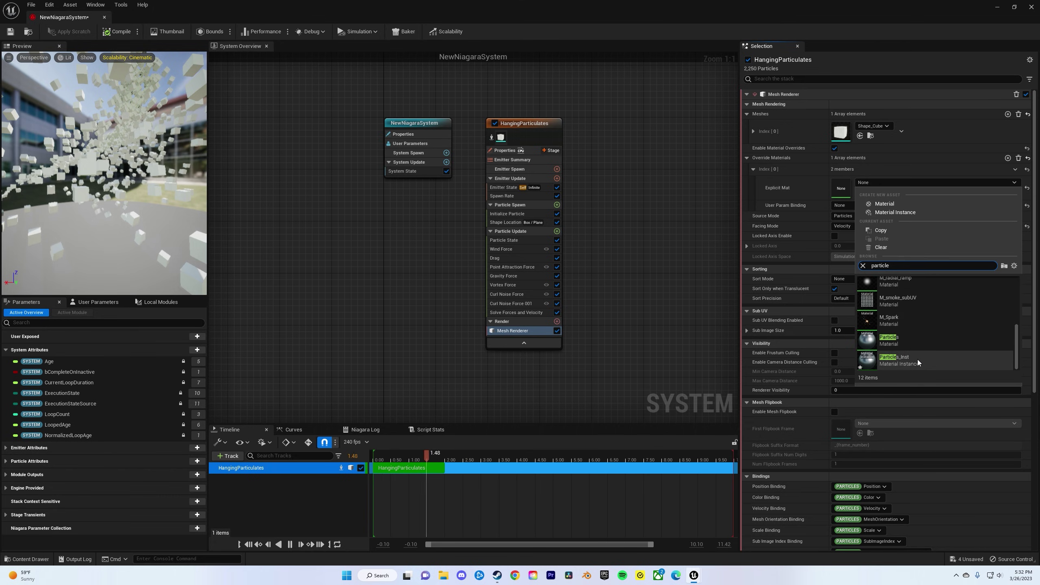
{"action": "left_click", "coordinate": [918, 359]}
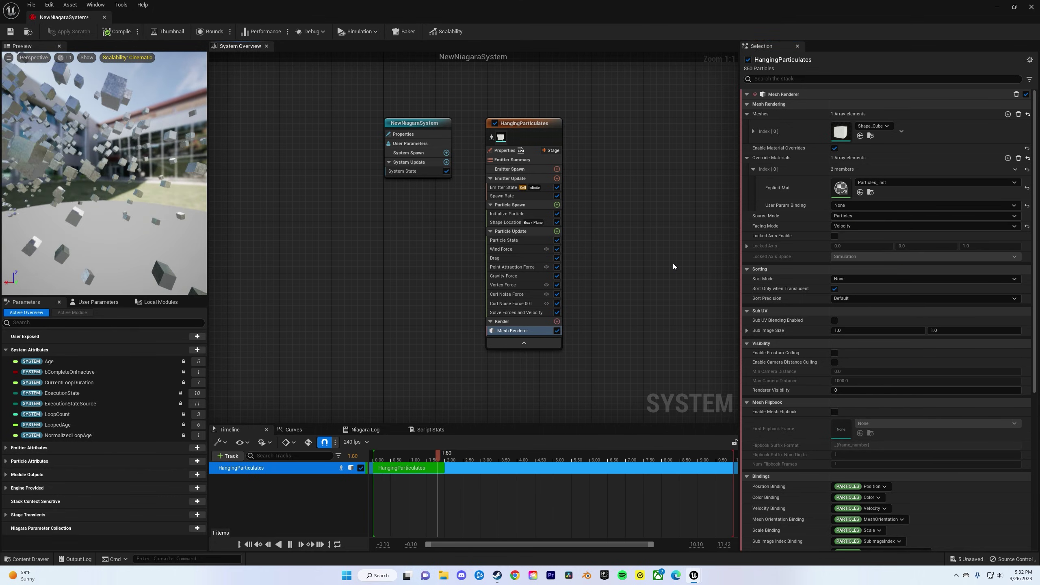
{"action": "left_click", "coordinate": [121, 32]}
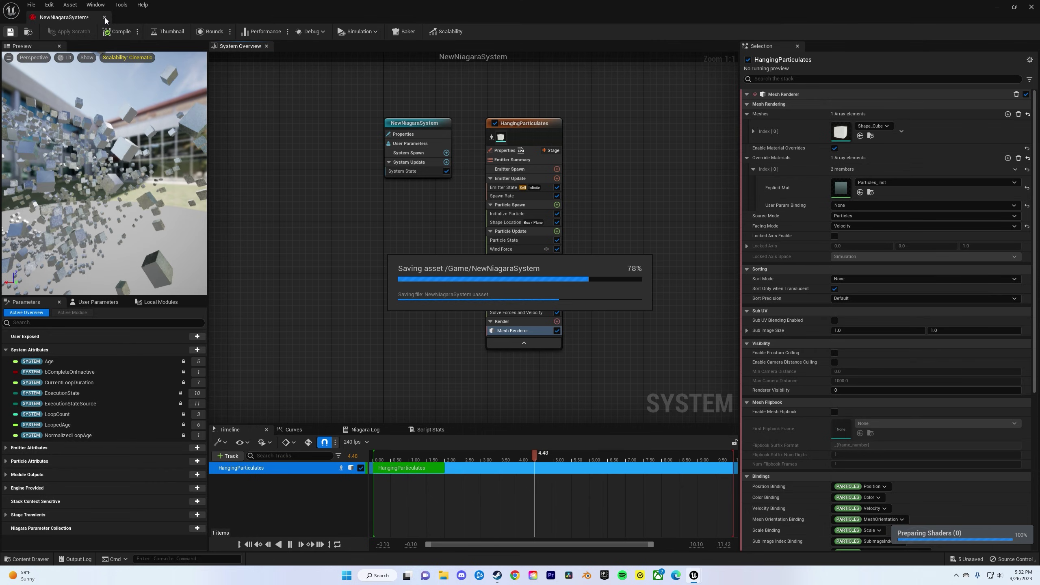
{"action": "left_click", "coordinate": [105, 17]}
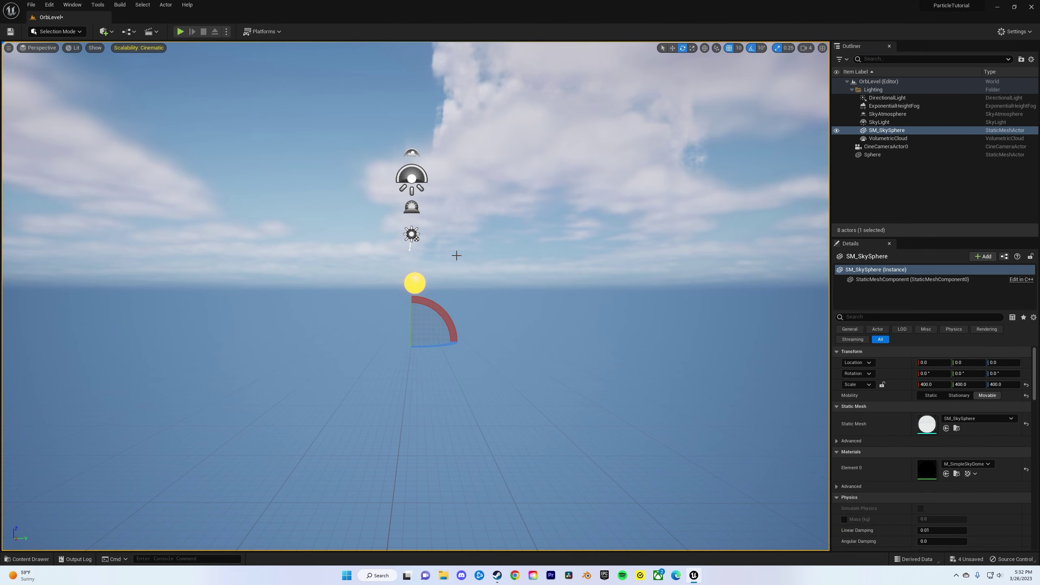
Step: Place NewNiagaraSystem from the Content folder into the level at the glowing orb, at about X 360, Y 30, Z 200
{"action": "left_click", "coordinate": [881, 132]}
{"action": "left_click_drag", "start_coordinate": [876, 146], "coordinate": [878, 132]}
{"action": "key", "text": "ctrl+space"}
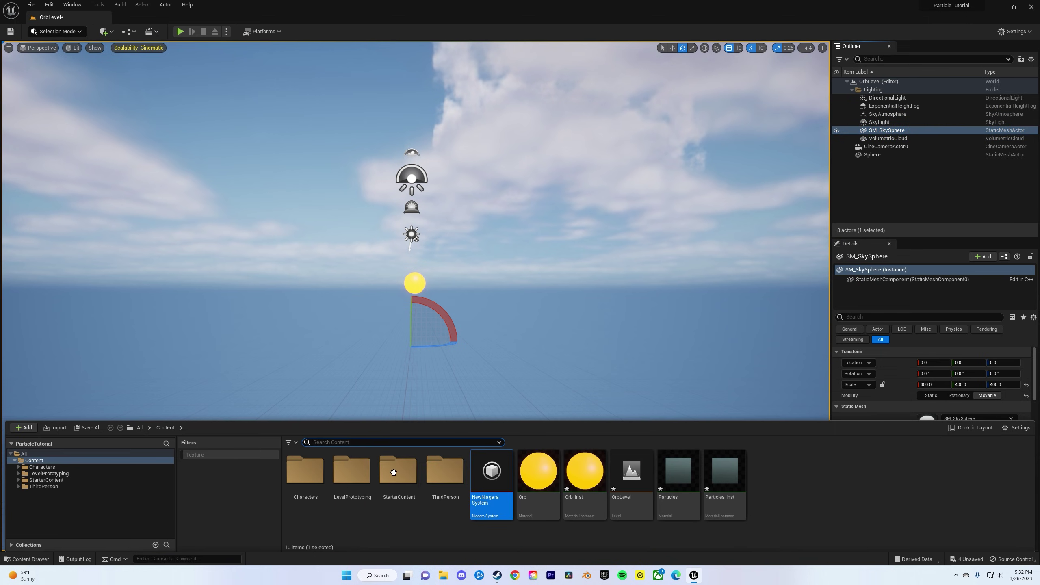
{"action": "left_click_drag", "start_coordinate": [490, 500], "coordinate": [419, 290]}
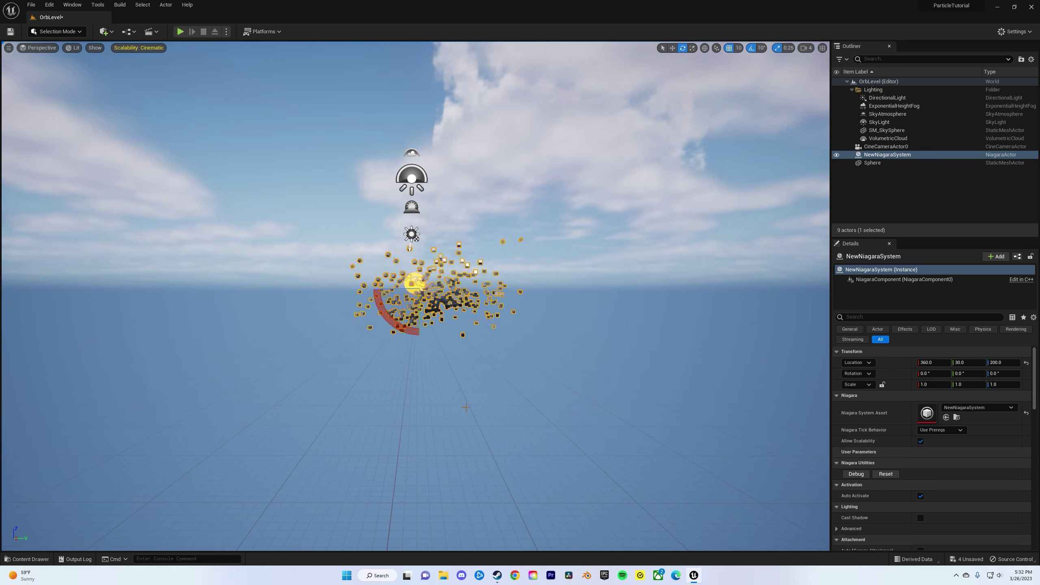
{"action": "key", "text": "ctrl+space"}
Step: Attach the NewNiagaraSystem actor to the Sphere as its child and collapse the Sphere's hierarchy
{"action": "left_click", "coordinate": [967, 163]}
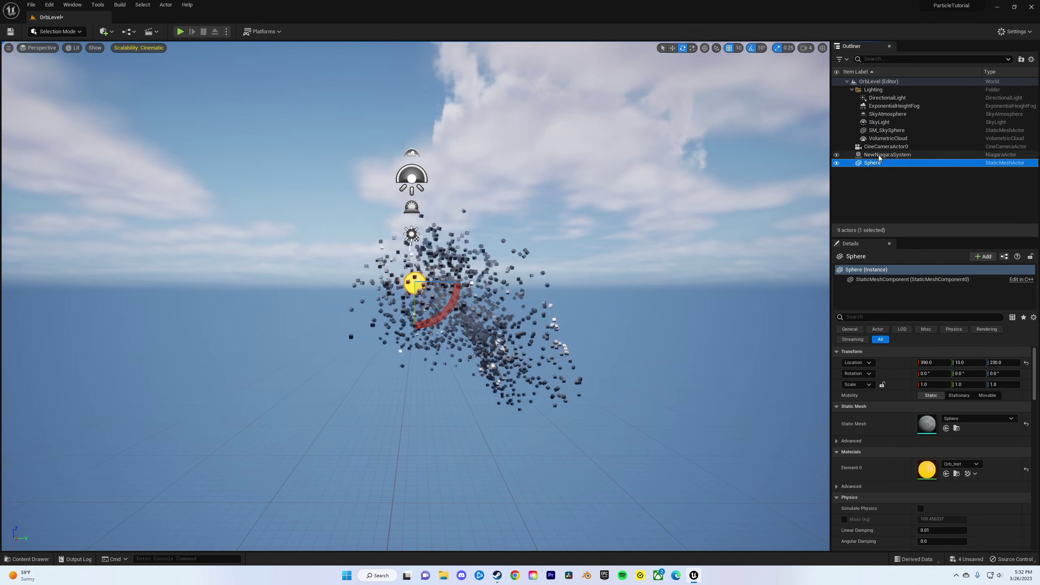
{"action": "left_click_drag", "start_coordinate": [879, 155], "coordinate": [876, 164]}
{"action": "left_click", "coordinate": [877, 200]}
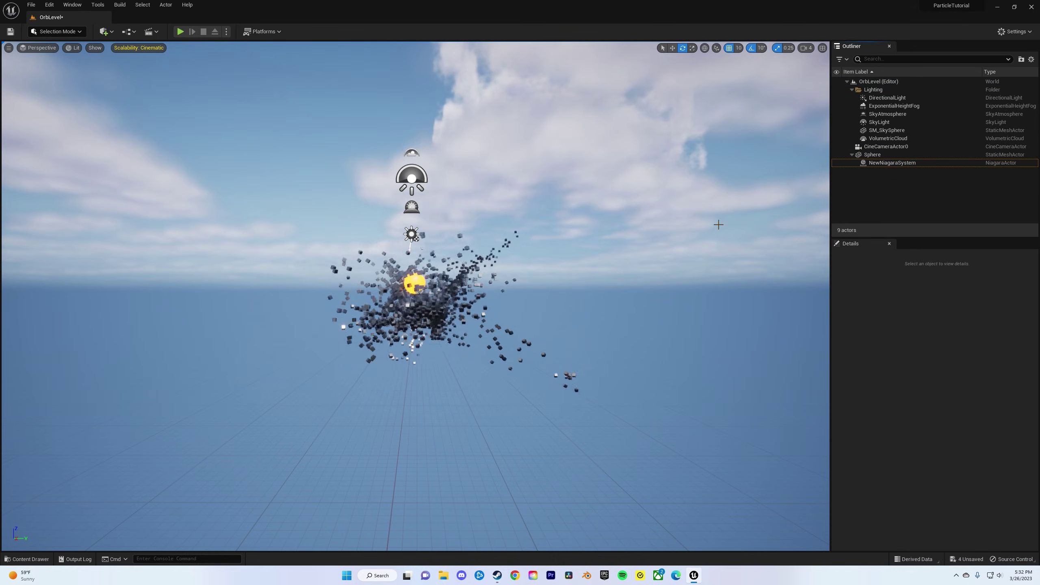
{"action": "left_click", "coordinate": [852, 155]}
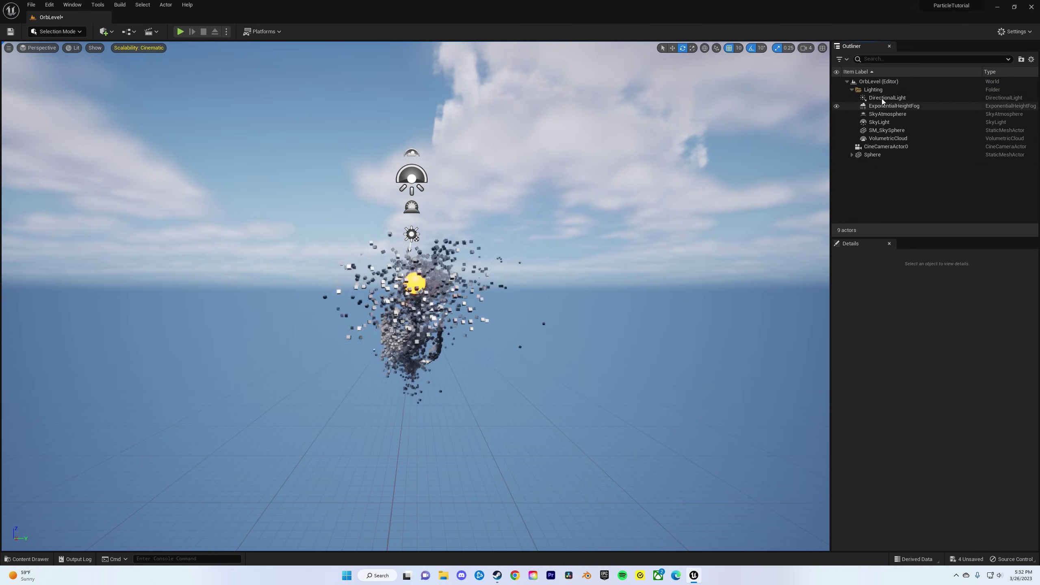
Step: Set the DirectionalLight's intensity to 0.05 lux and rotate the light so the sun stands in the sky above the orb
{"action": "left_click", "coordinate": [882, 115]}
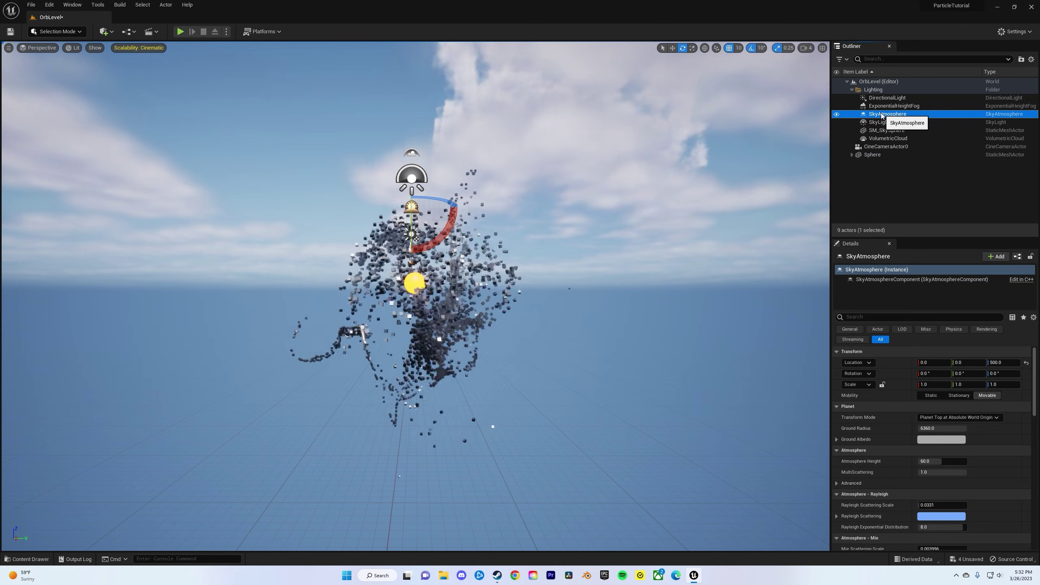
{"action": "left_click", "coordinate": [885, 97]}
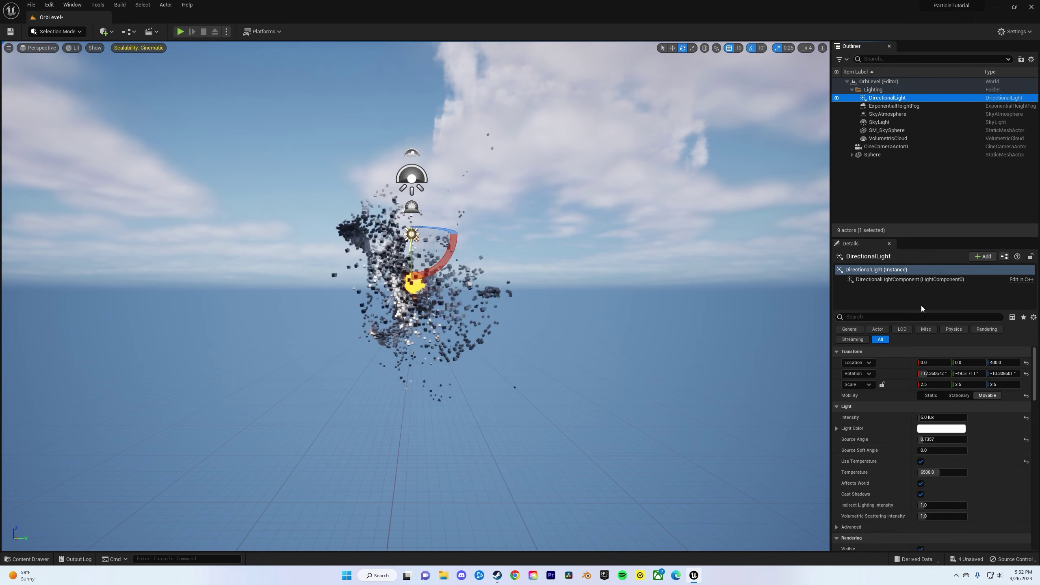
{"action": "left_click", "coordinate": [927, 418]}
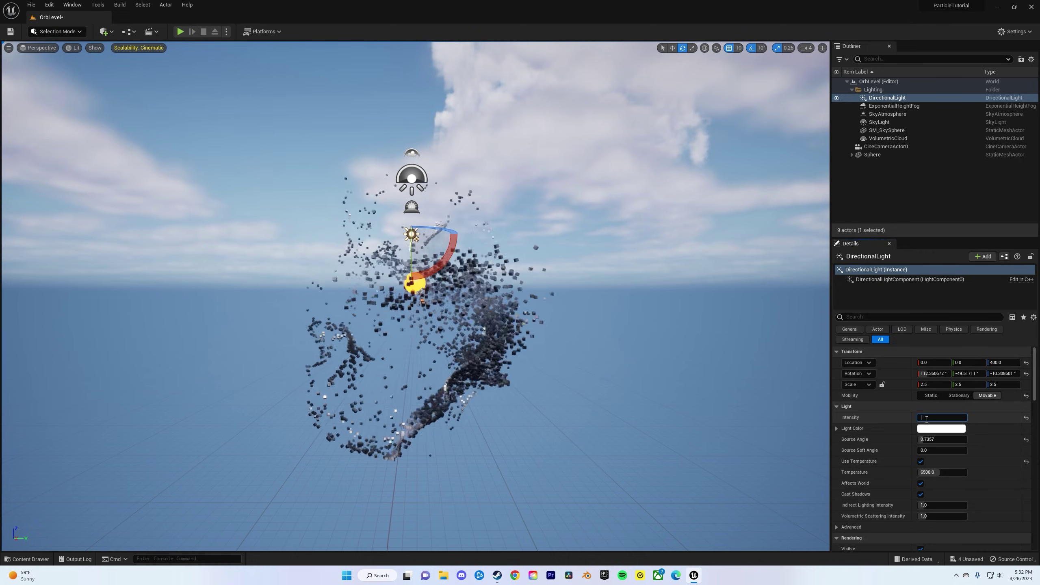
{"action": "type", "text": "0.05"}
{"action": "key", "text": "Return"}
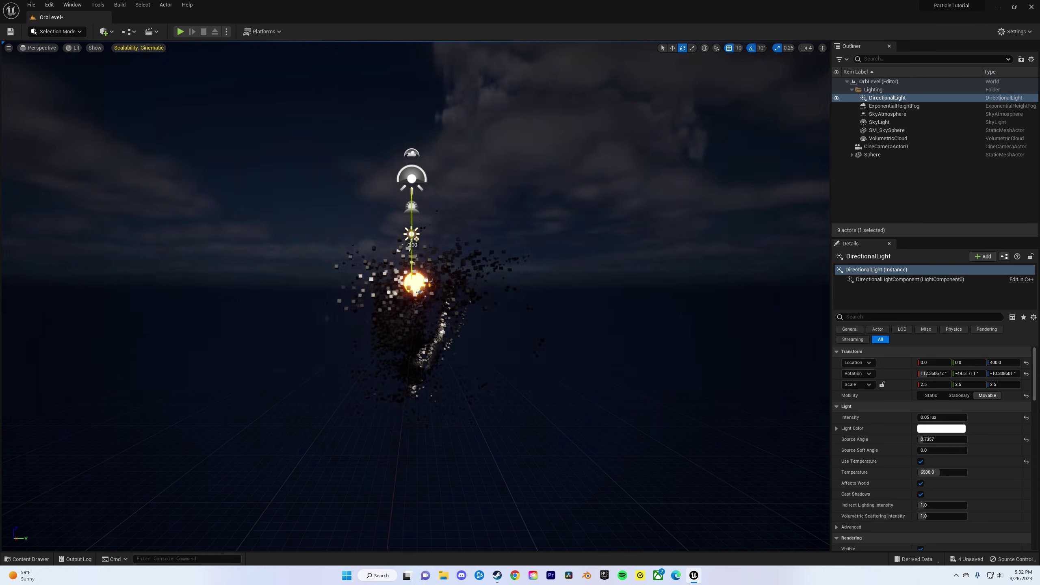
{"action": "left_click_drag", "start_coordinate": [412, 254], "coordinate": [421, 292]}
{"action": "left_click", "coordinate": [868, 189]}
Step: Set the ExponentialHeightFog's fog density to 0.05 and its fog height falloff to 0.001
{"action": "left_click", "coordinate": [895, 106]}
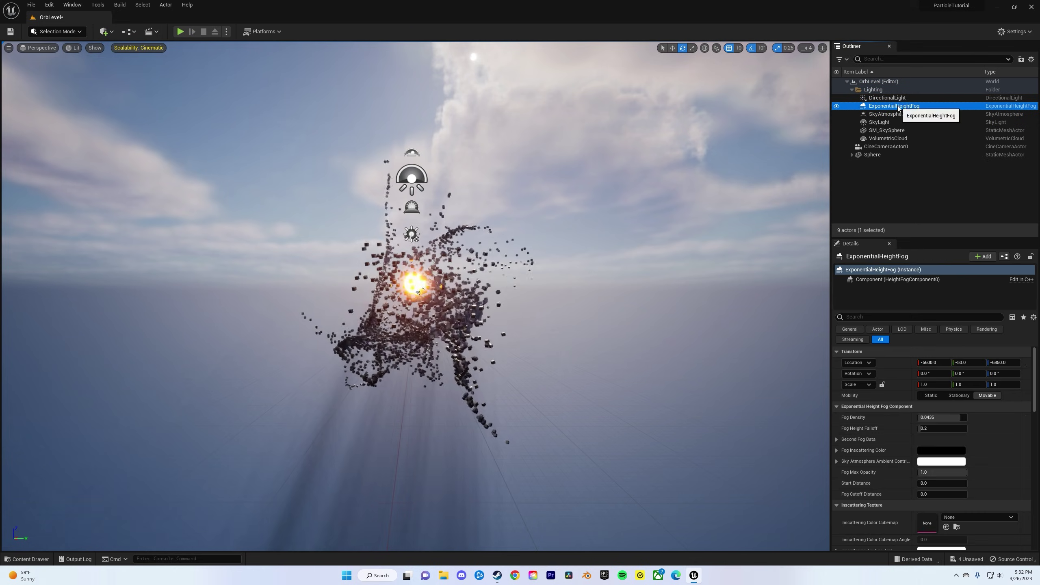
{"action": "left_click_drag", "start_coordinate": [951, 418], "coordinate": [968, 419]}
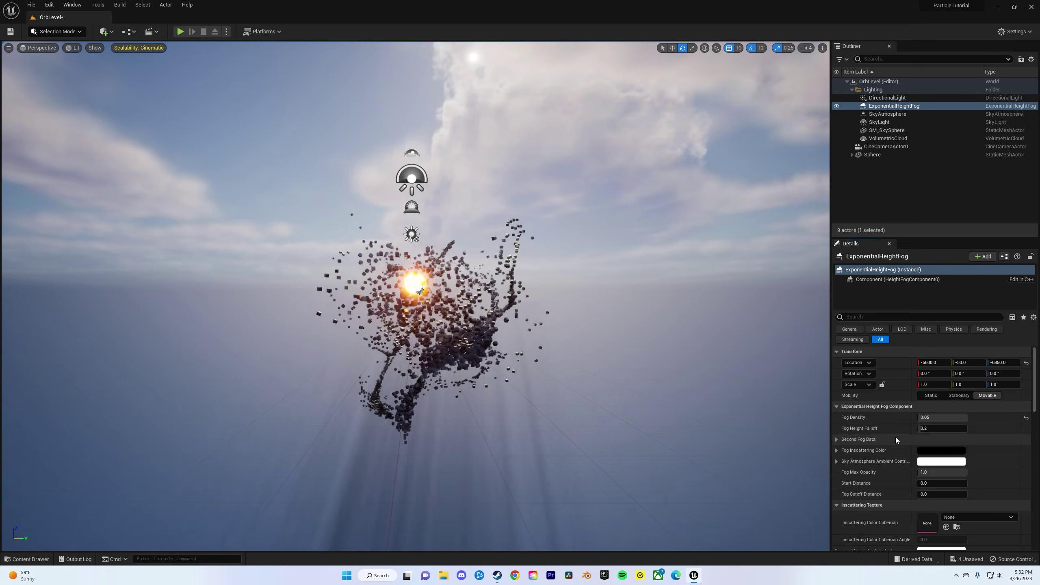
{"action": "type", "text": "0.001"}
{"action": "key", "text": "Return"}
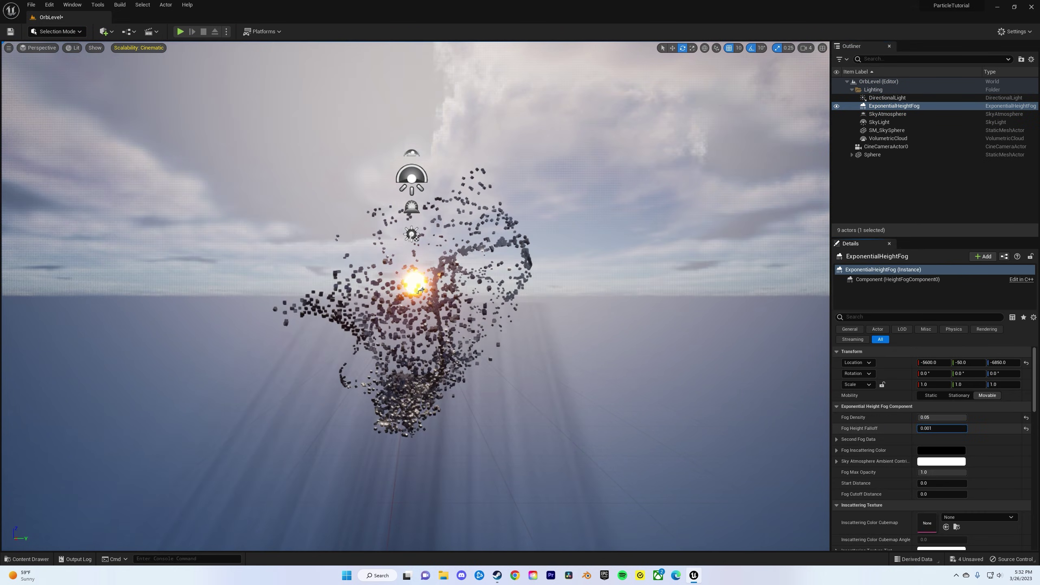
Step: Set the ExponentialHeightFog's start distance to 3500
{"action": "scroll", "coordinate": [983, 442], "scroll_direction": "down", "scroll_amount": 4}
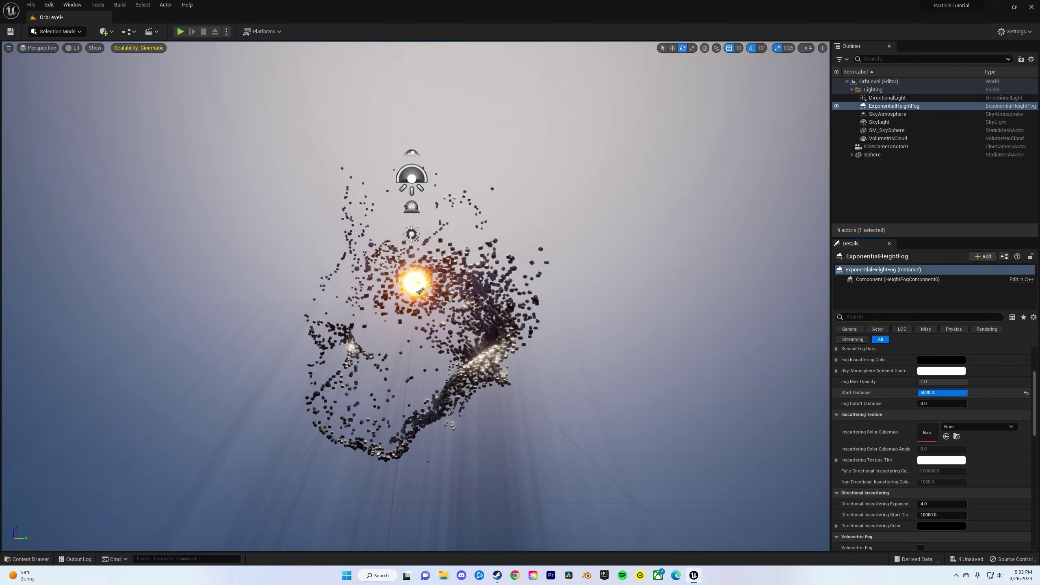
{"action": "left_click", "coordinate": [927, 394]}
{"action": "type", "text": "3500"}
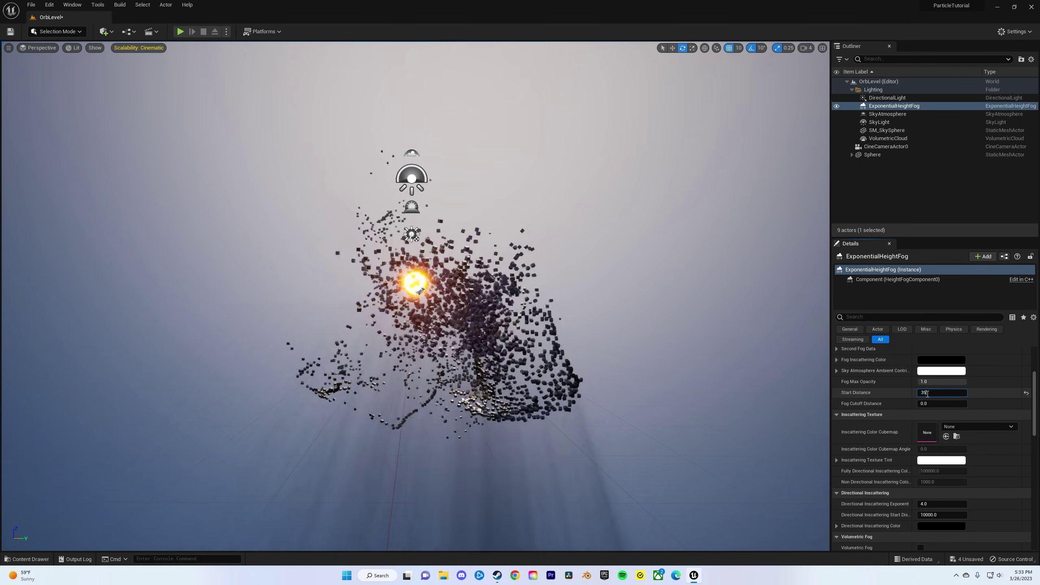
{"action": "key", "text": "Return"}
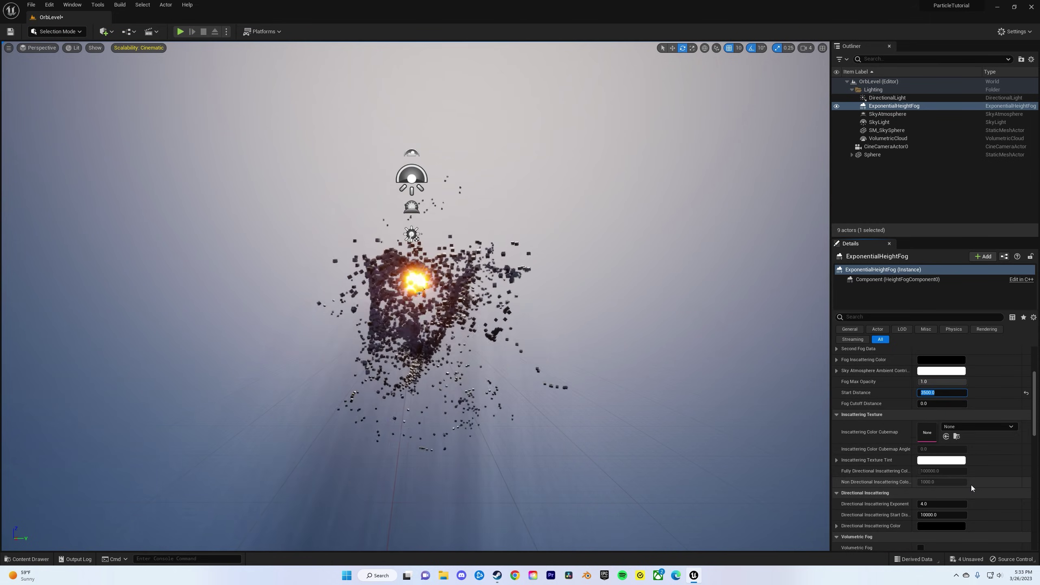
Step: Enable volumetric fog on the ExponentialHeightFog, with scattering distribution 0.9 and extinction scale about 1.68
{"action": "scroll", "coordinate": [972, 485], "scroll_direction": "down", "scroll_amount": 6}
{"action": "scroll", "coordinate": [972, 485], "scroll_direction": "down", "scroll_amount": 10}
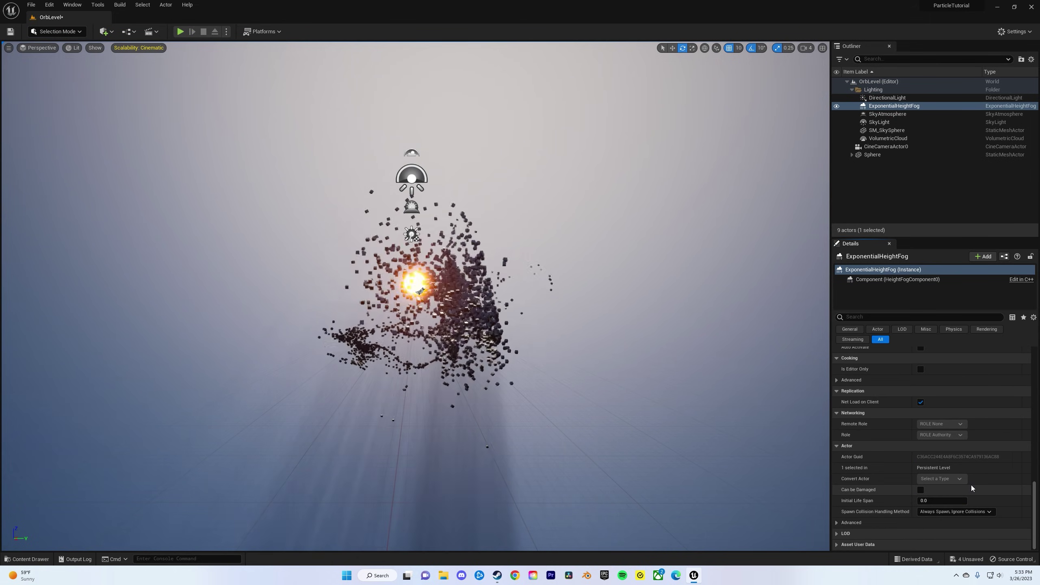
{"action": "scroll", "coordinate": [888, 485], "scroll_direction": "up", "scroll_amount": 3}
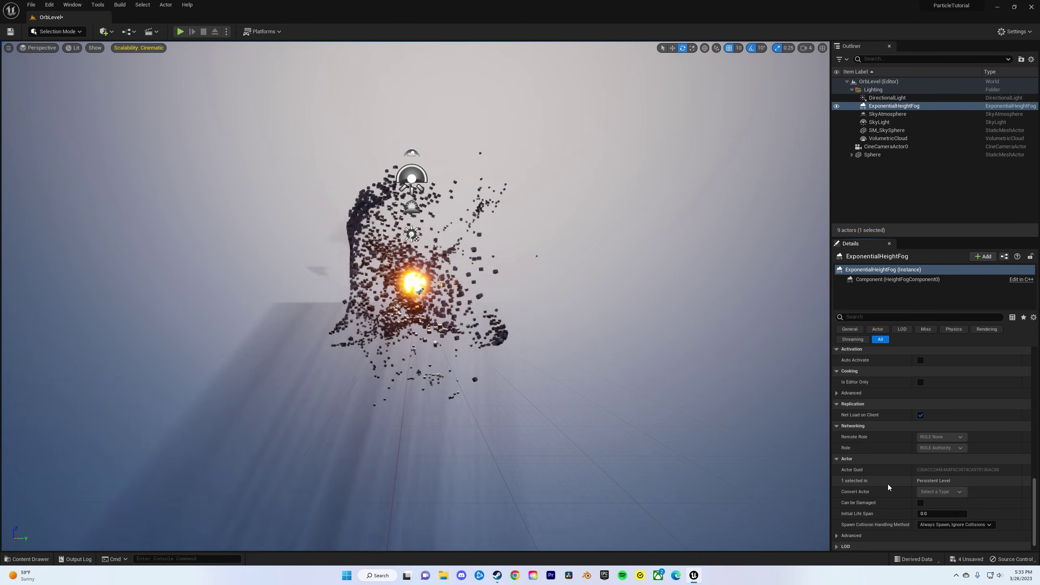
{"action": "scroll", "coordinate": [887, 485], "scroll_direction": "up", "scroll_amount": 9}
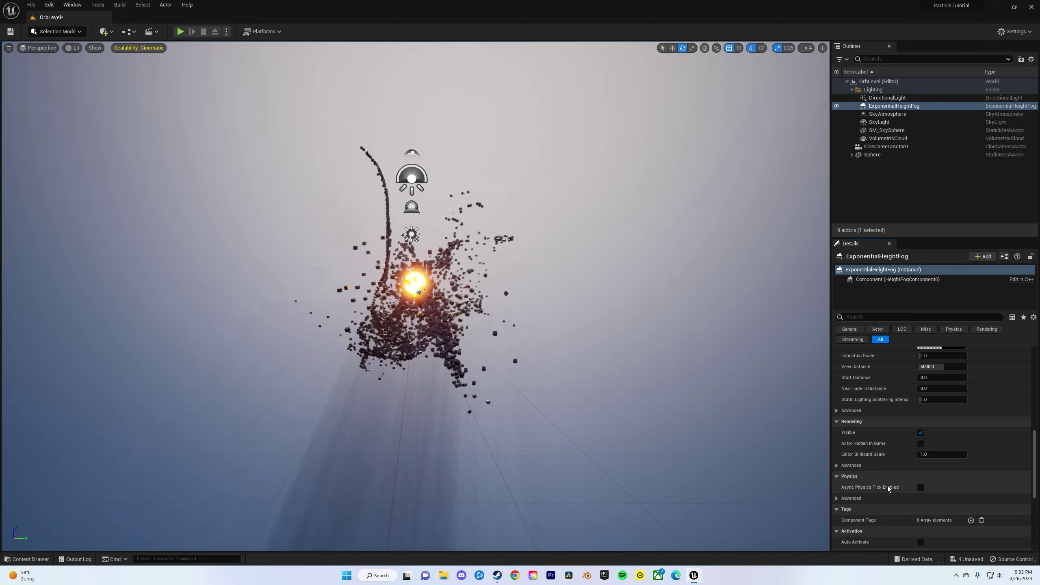
{"action": "left_click", "coordinate": [921, 377]}
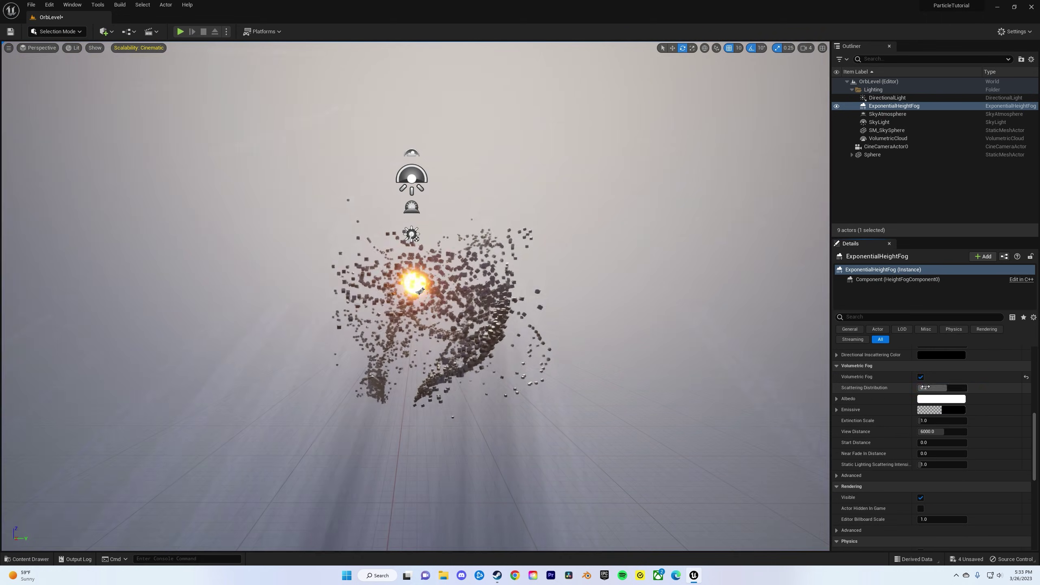
{"action": "left_click_drag", "start_coordinate": [929, 387], "coordinate": [967, 387]}
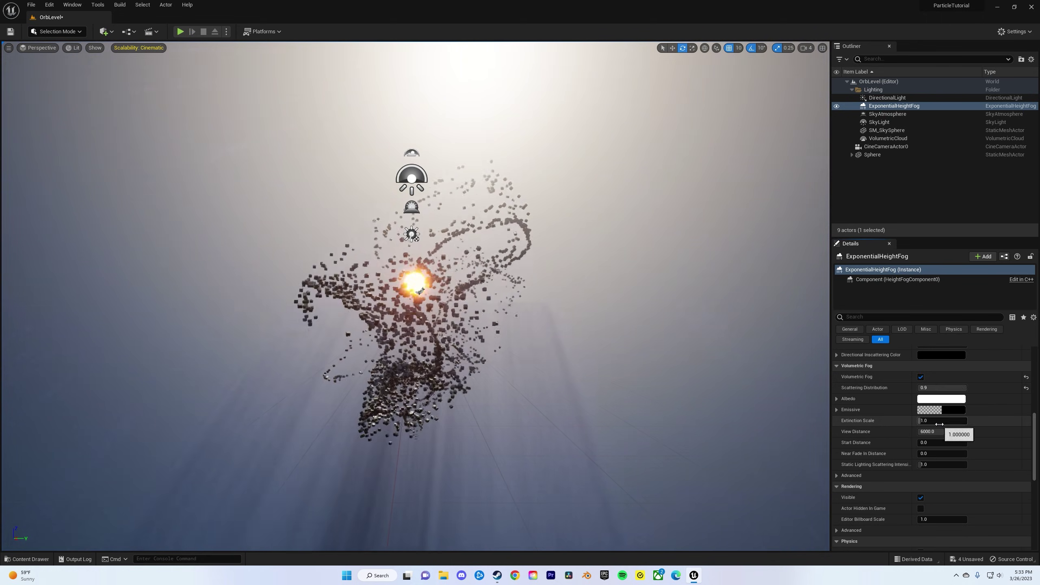
{"action": "mouse_move", "coordinate": [939, 421]}
{"action": "left_mouse_down"}
{"action": "mouse_move", "coordinate": [954, 421]}
{"action": "mouse_move", "coordinate": [927, 423]}
{"action": "left_mouse_up"}
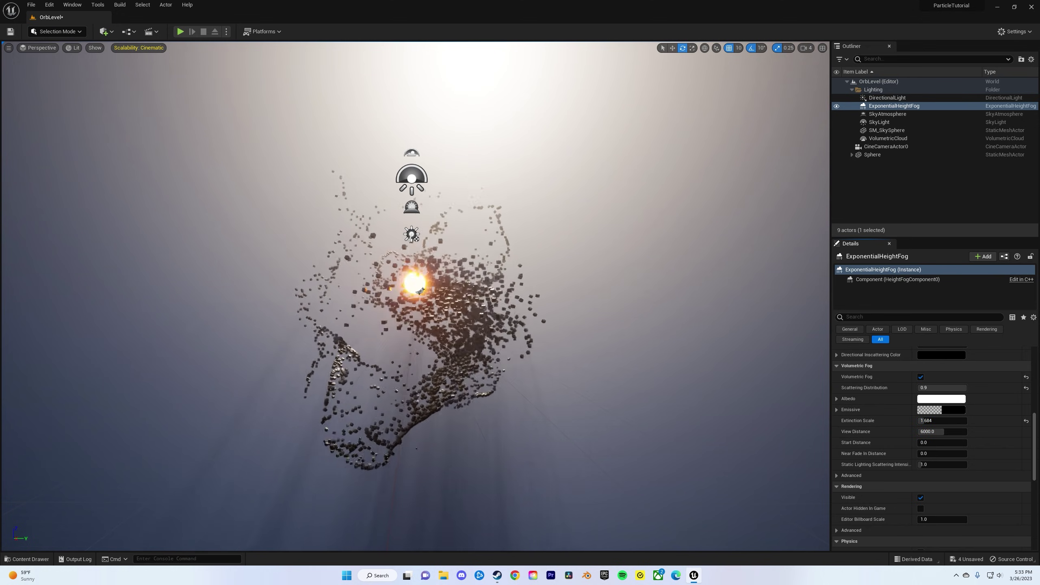
Step: Delete the SkyAtmosphere, SkyLight, SM_SkySphere and VolumetricCloud actors from the level's Lighting folder
{"action": "left_click", "coordinate": [888, 115]}
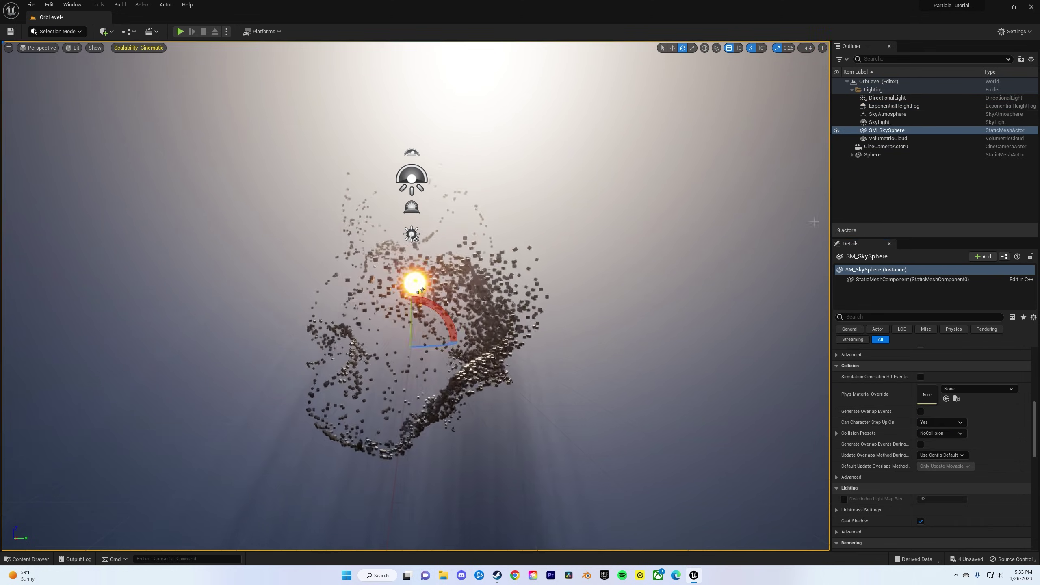
{"action": "key", "text": "Delete"}
{"action": "left_click", "coordinate": [889, 115]}
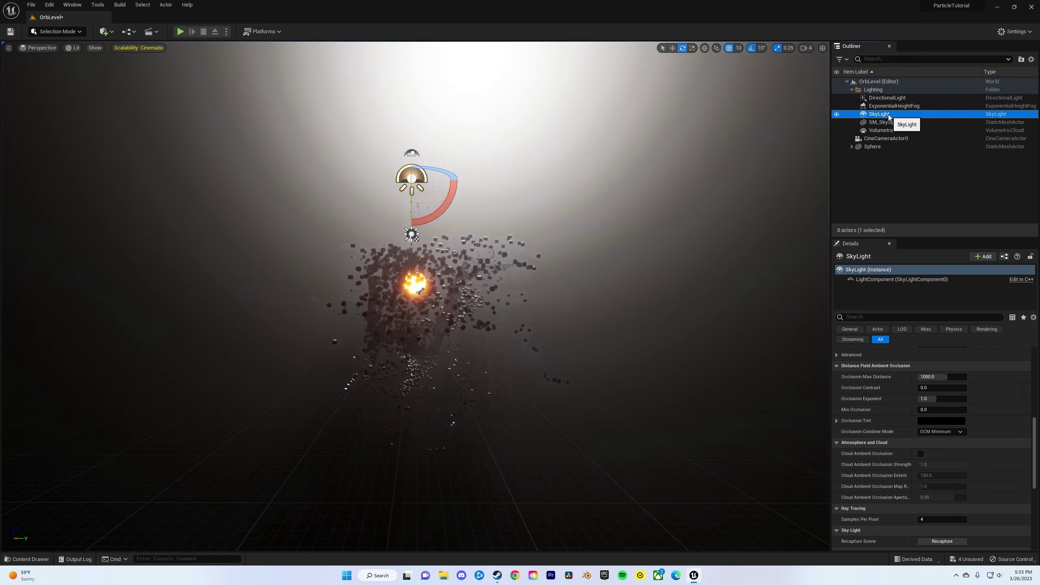
{"action": "key", "text": "Delete"}
{"action": "left_click", "coordinate": [895, 117]}
{"action": "key", "text": "Delete"}
{"action": "left_click", "coordinate": [894, 117]}
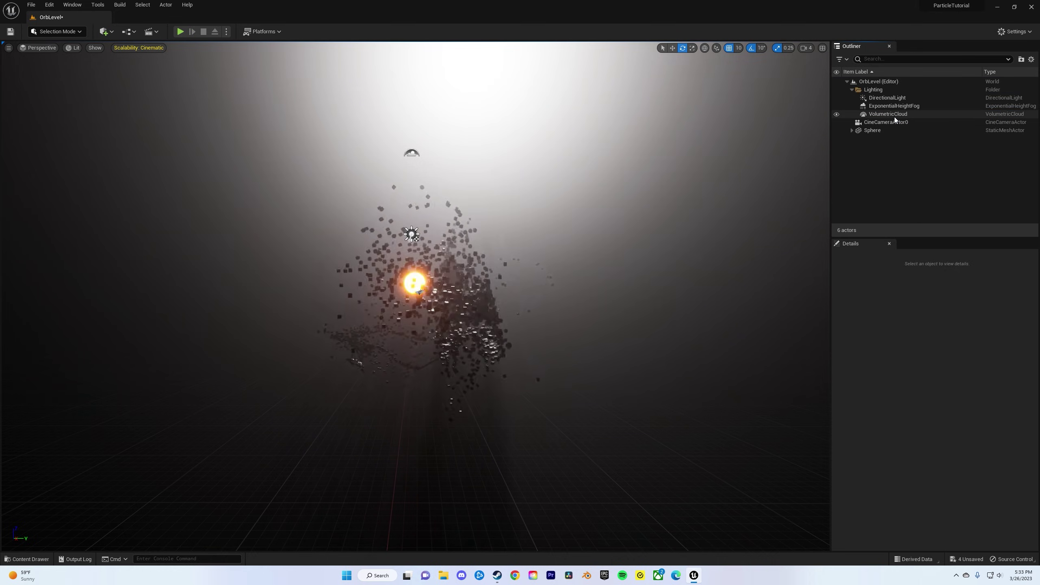
{"action": "key", "text": "Delete"}
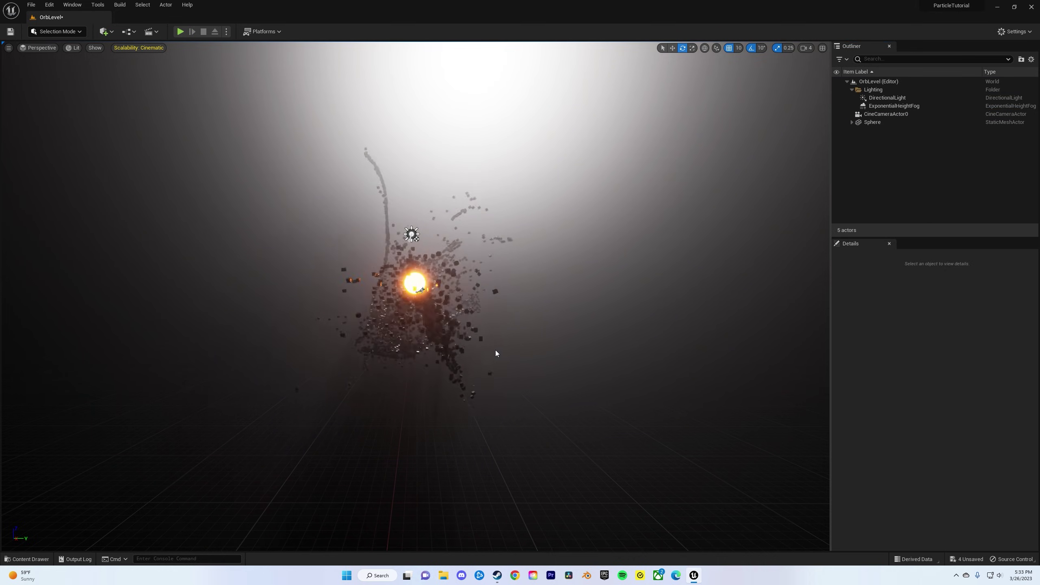
Step: Pin the CineCameraActor0 preview in the viewport so it stays shown with the camera deselected
{"action": "left_click", "coordinate": [876, 115]}
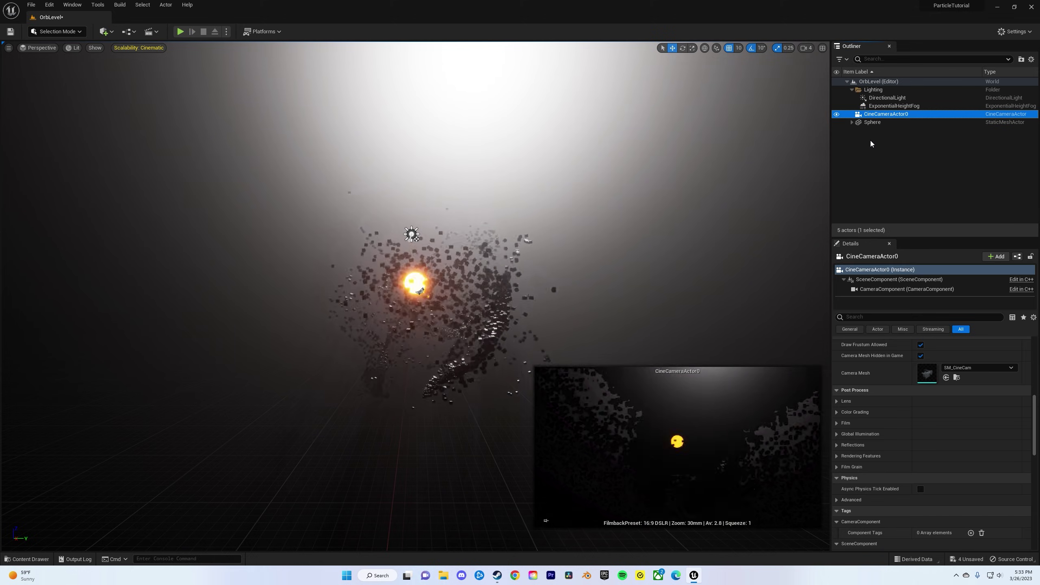
{"action": "right_click", "coordinate": [877, 115]}
{"action": "mouse_move", "coordinate": [917, 157]}
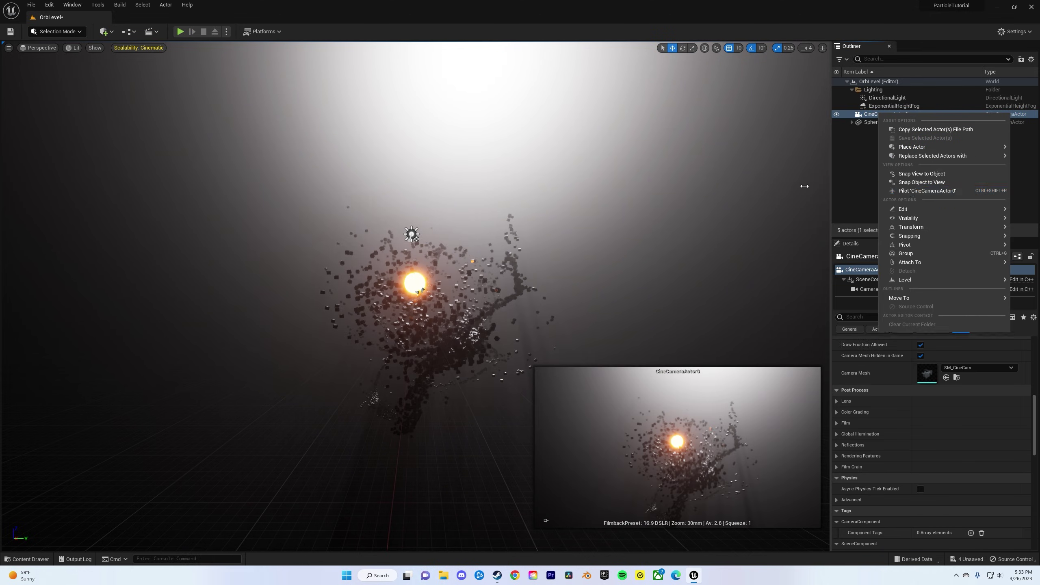
{"action": "left_click", "coordinate": [774, 189]}
{"action": "left_click", "coordinate": [879, 114]}
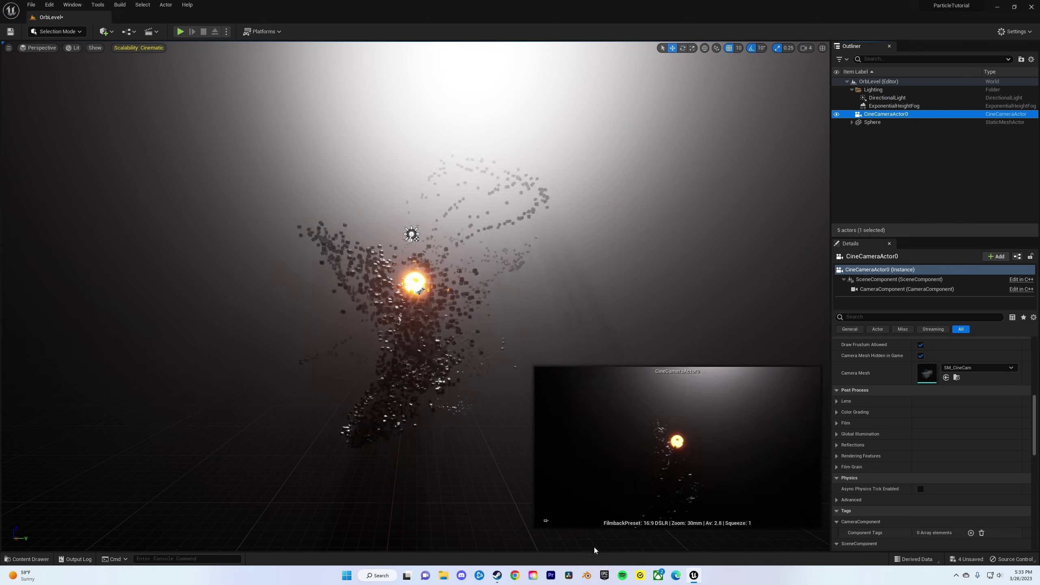
{"action": "left_click", "coordinate": [547, 521]}
{"action": "left_click", "coordinate": [655, 258]}
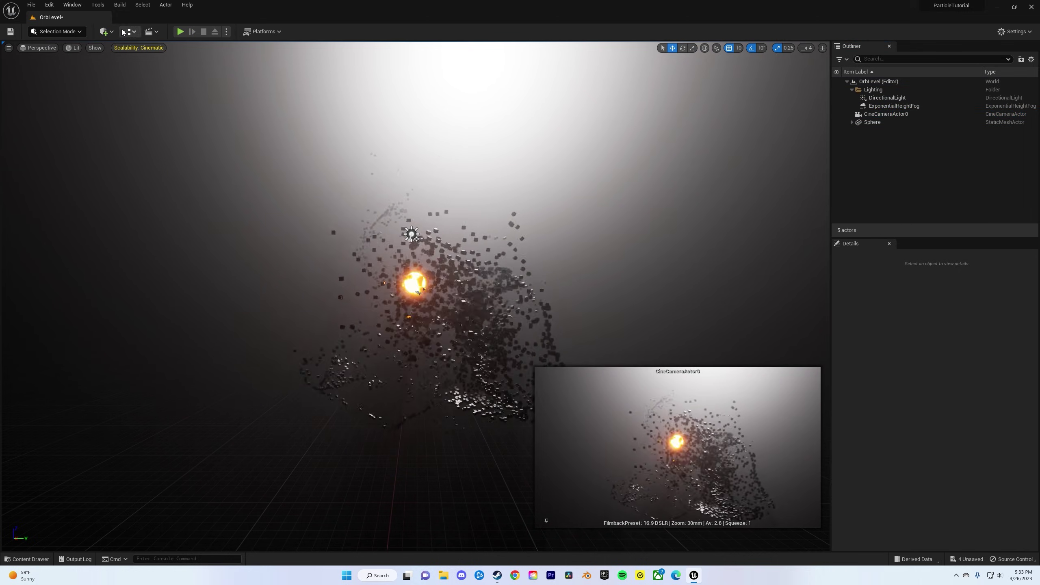
Step: Add a PostProcessVolume to the level and enable its Infinite Extent (Unbound) option
{"action": "left_click", "coordinate": [106, 32]}
{"action": "mouse_move", "coordinate": [131, 154]}
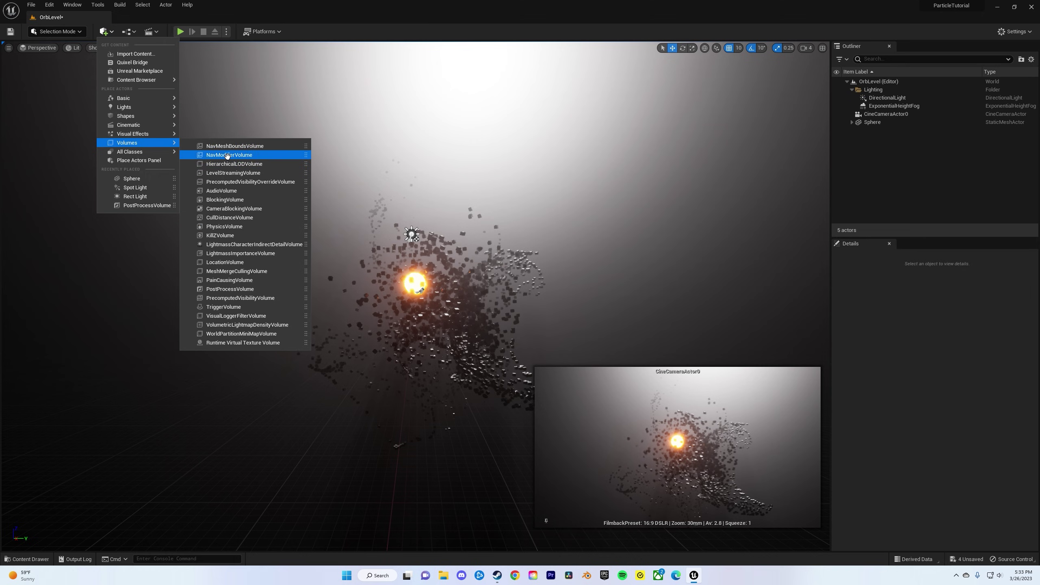
{"action": "left_click", "coordinate": [230, 290]}
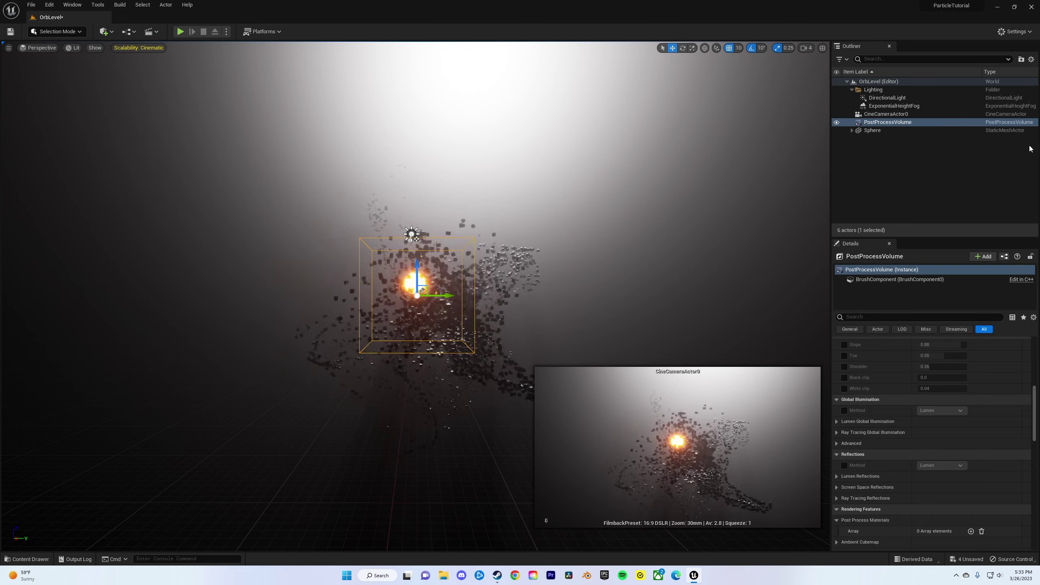
{"action": "left_click", "coordinate": [873, 318]}
{"action": "type", "text": "inf"}
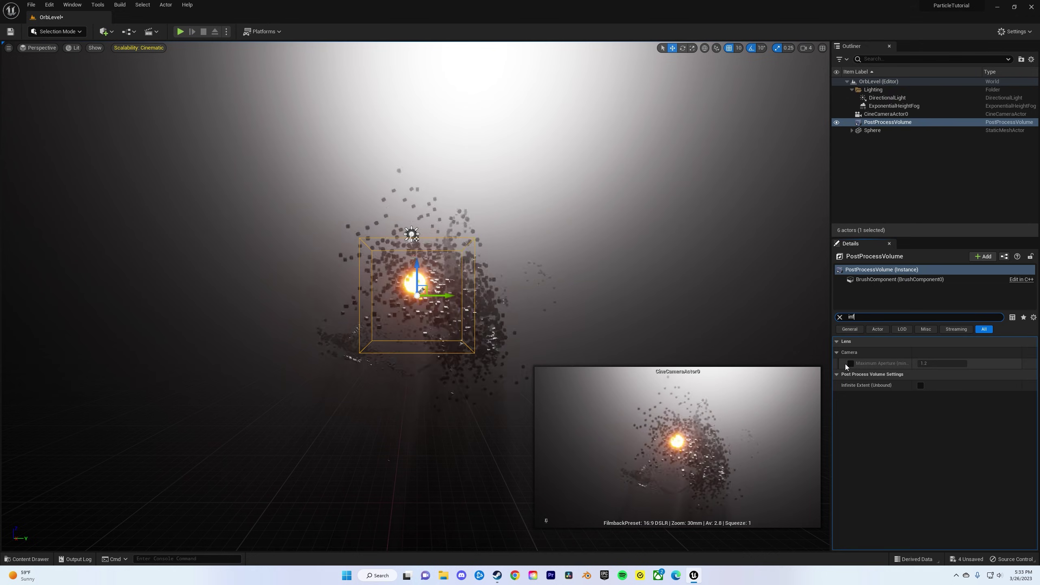
{"action": "left_click", "coordinate": [920, 386]}
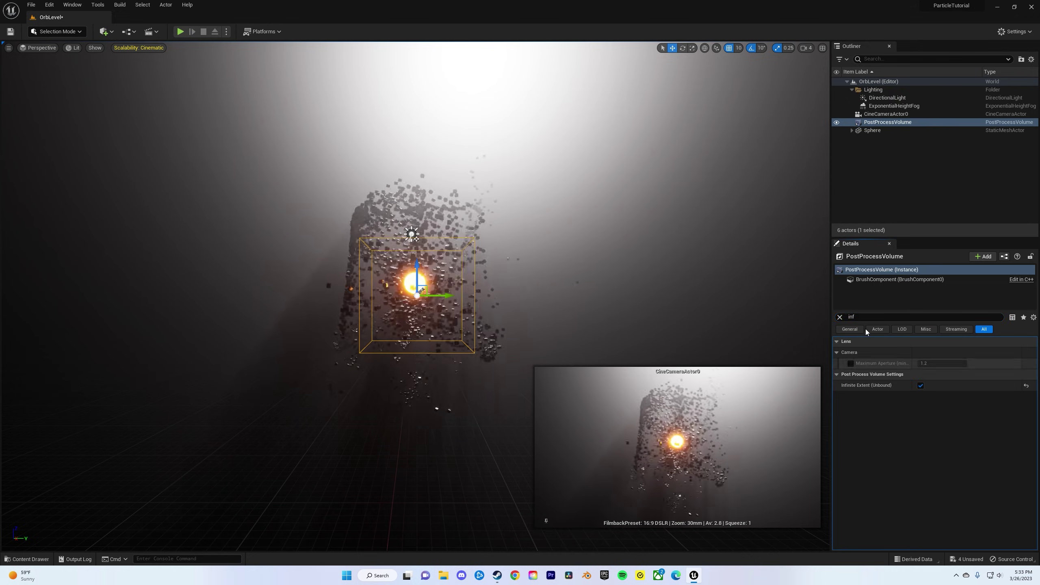
{"action": "left_click", "coordinate": [840, 318]}
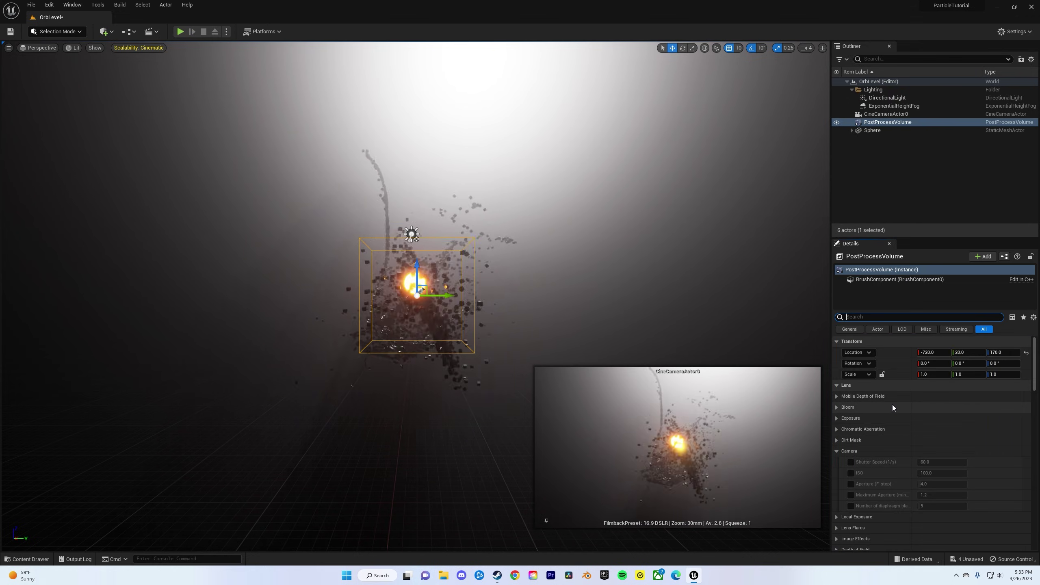
Step: Enable exposure compensation on the PostProcessVolume and set it to about -1.4
{"action": "left_click", "coordinate": [837, 418]}
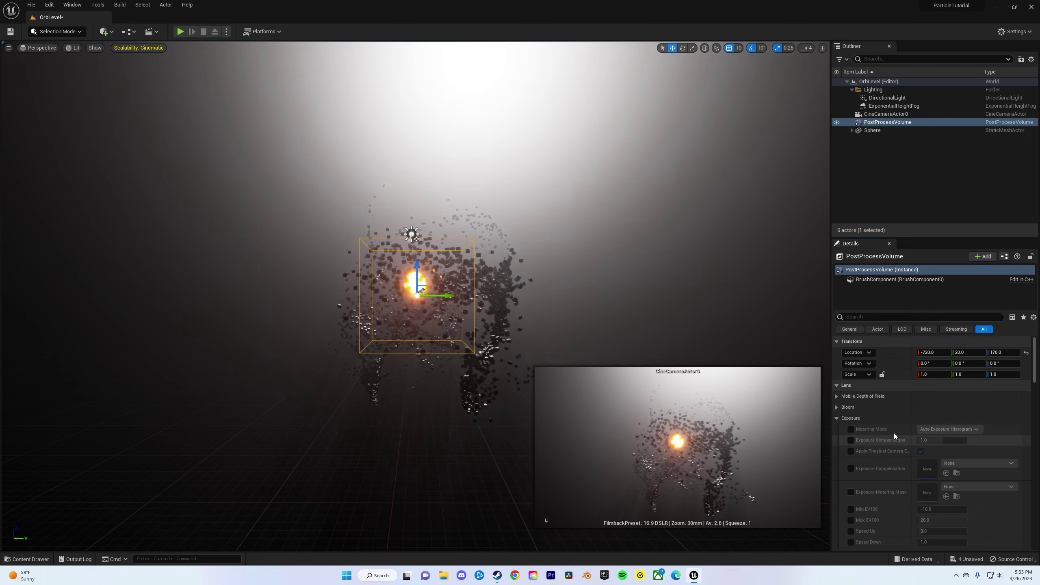
{"action": "left_click", "coordinate": [850, 440]}
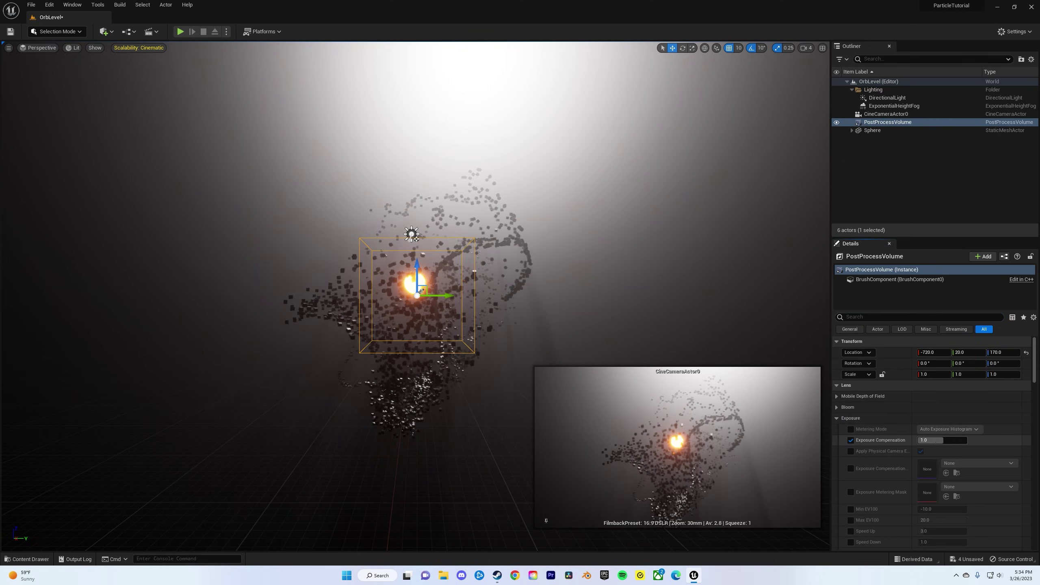
{"action": "left_click_drag", "start_coordinate": [943, 440], "coordinate": [926, 441]}
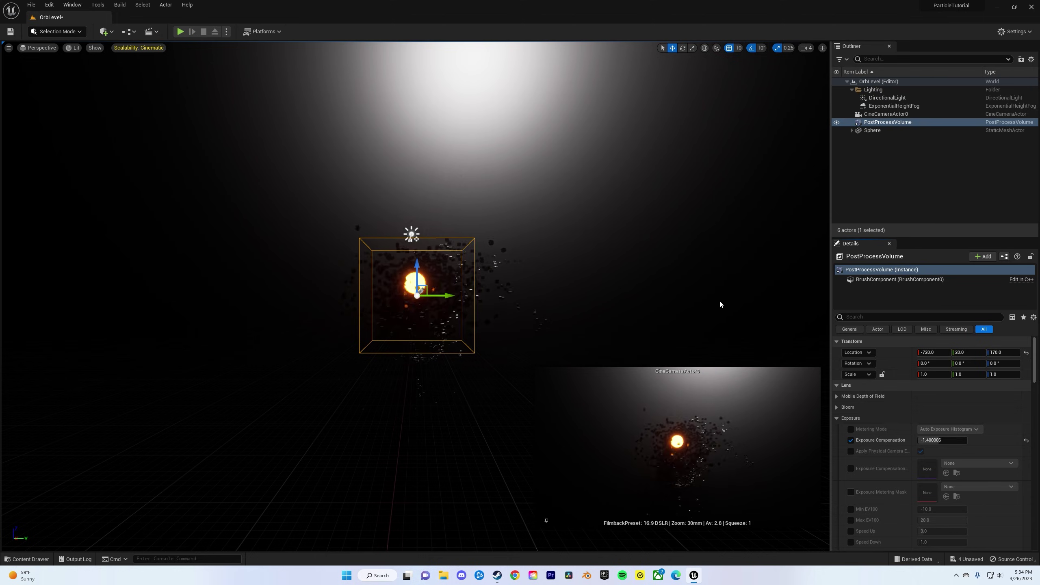
{"action": "left_click", "coordinate": [868, 317]}
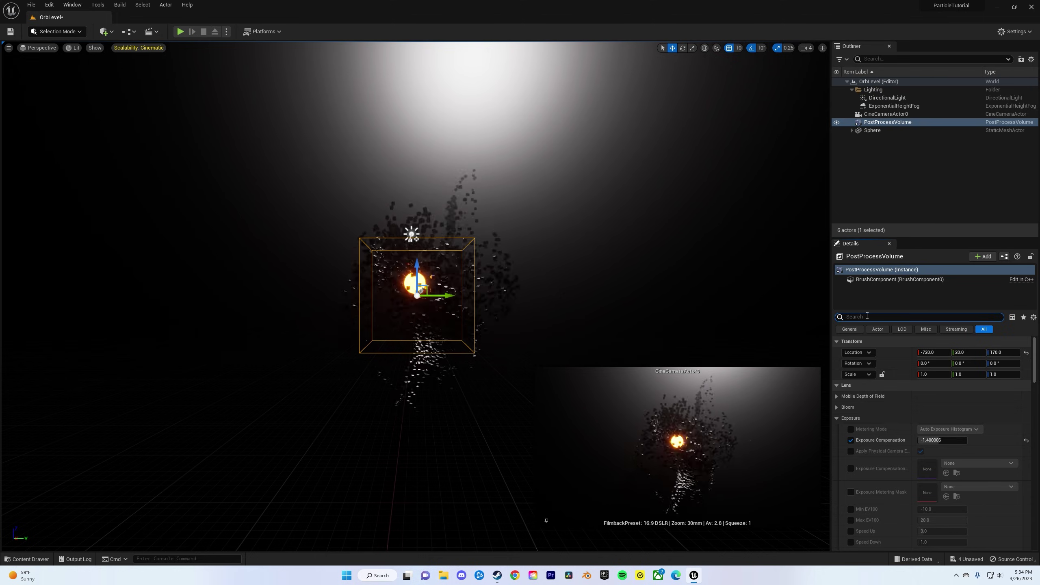
{"action": "type", "text": "temp"}
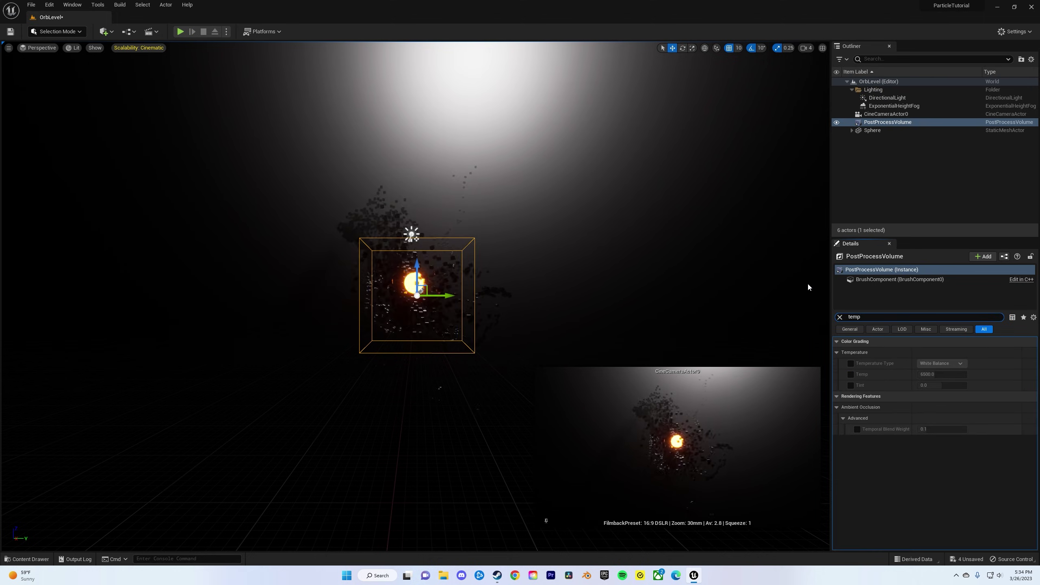
{"action": "left_click", "coordinate": [808, 284]}
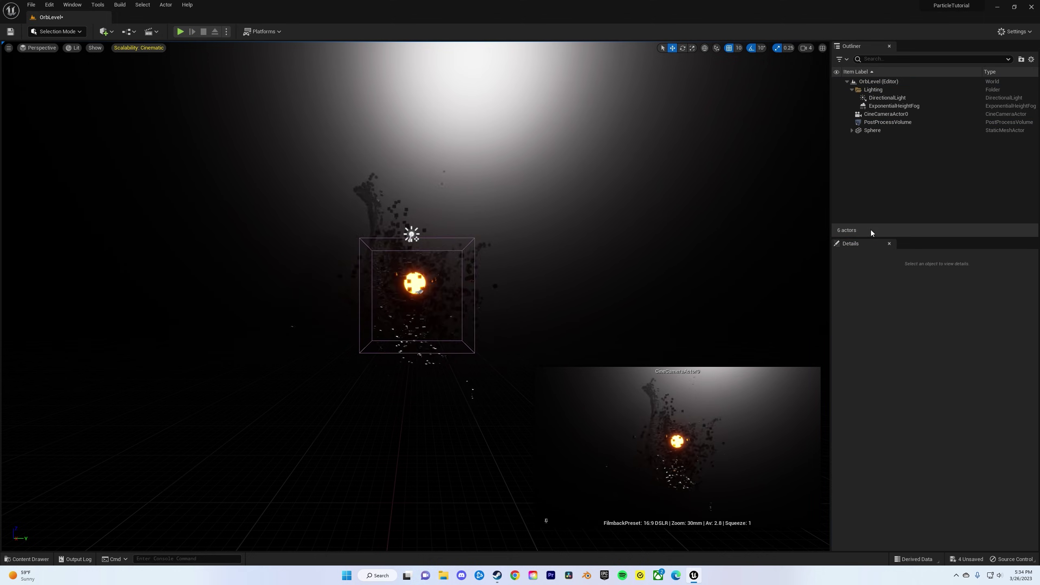
Step: Set the DirectionalLight's light color to a pale blue with hue about 195, saturation about 0.32 and value 1.0
{"action": "left_click", "coordinate": [879, 98]}
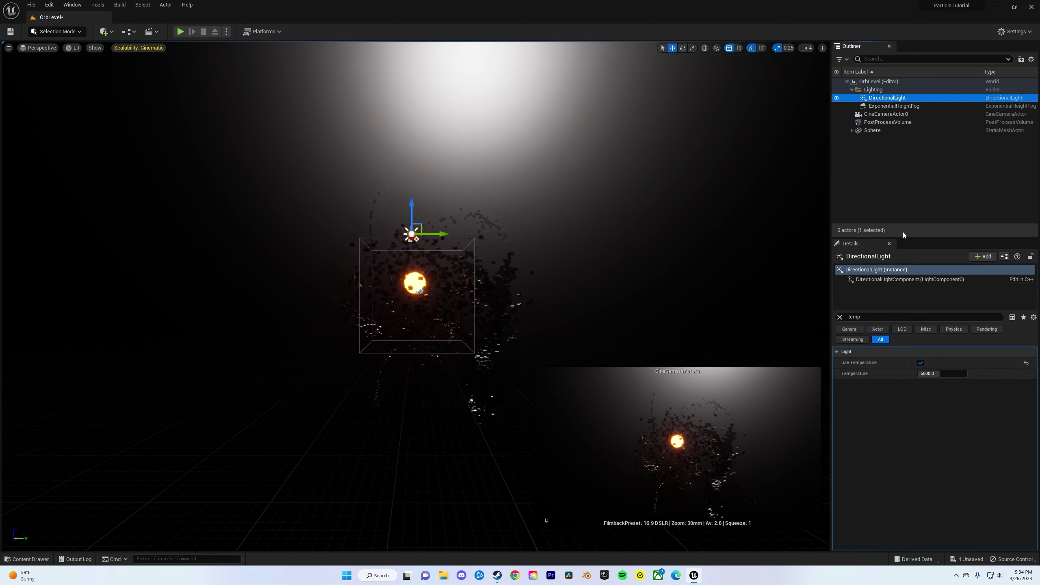
{"action": "left_click", "coordinate": [839, 317]}
{"action": "left_click", "coordinate": [942, 429]}
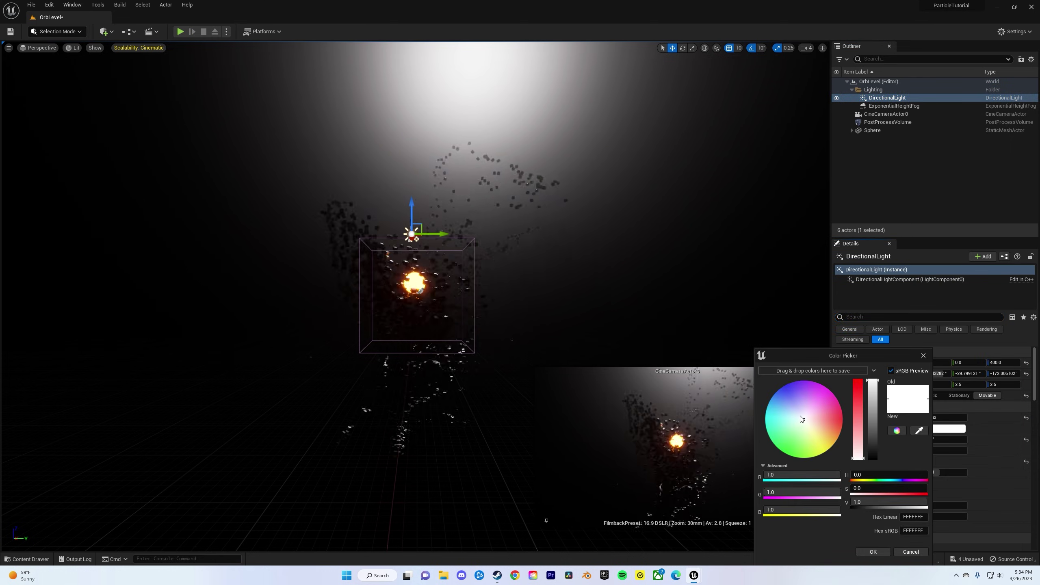
{"action": "left_click_drag", "start_coordinate": [802, 419], "coordinate": [793, 415]}
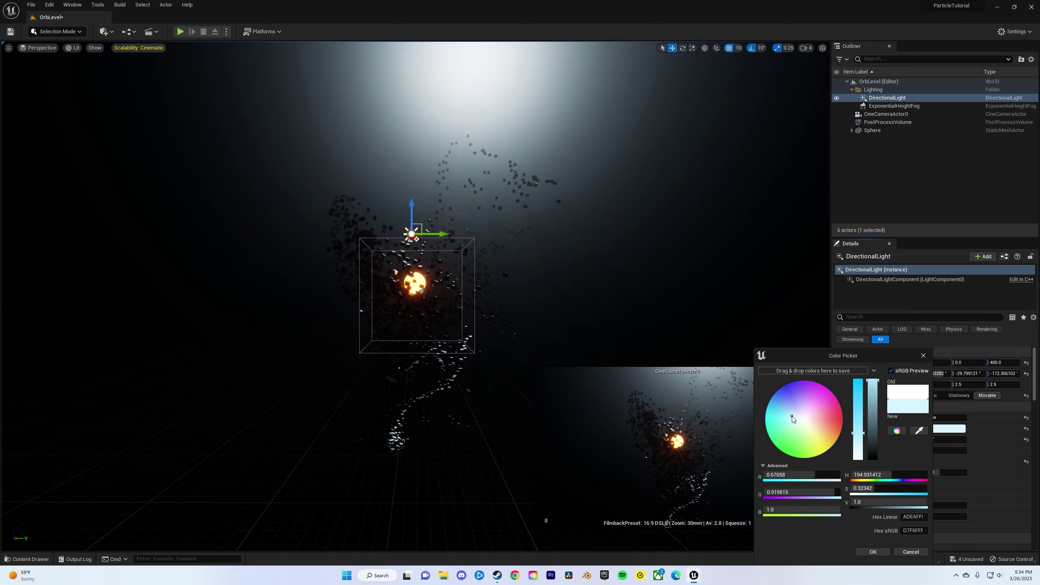
{"action": "left_click", "coordinate": [743, 282]}
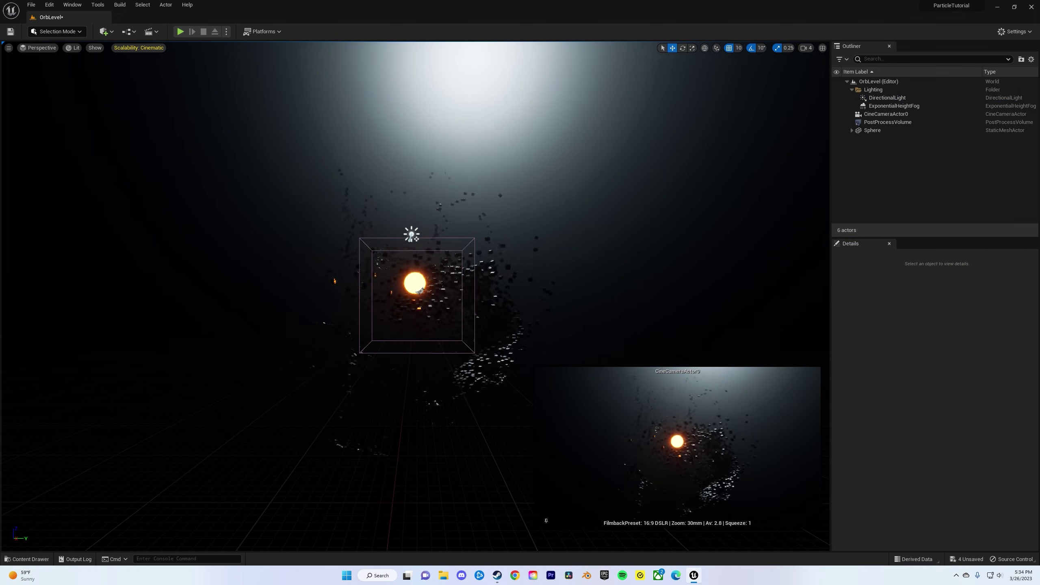
Step: Add a spot light to the level in front of the glowing orb
{"action": "key", "text": "d"}
{"action": "right_click_drag", "start_coordinate": [587, 255], "coordinate": [588, 265]}
{"action": "right_click_drag", "start_coordinate": [676, 255], "coordinate": [615, 255]}
{"action": "right_click", "coordinate": [882, 161]}
{"action": "left_click", "coordinate": [645, 144]}
{"action": "left_click", "coordinate": [106, 32]}
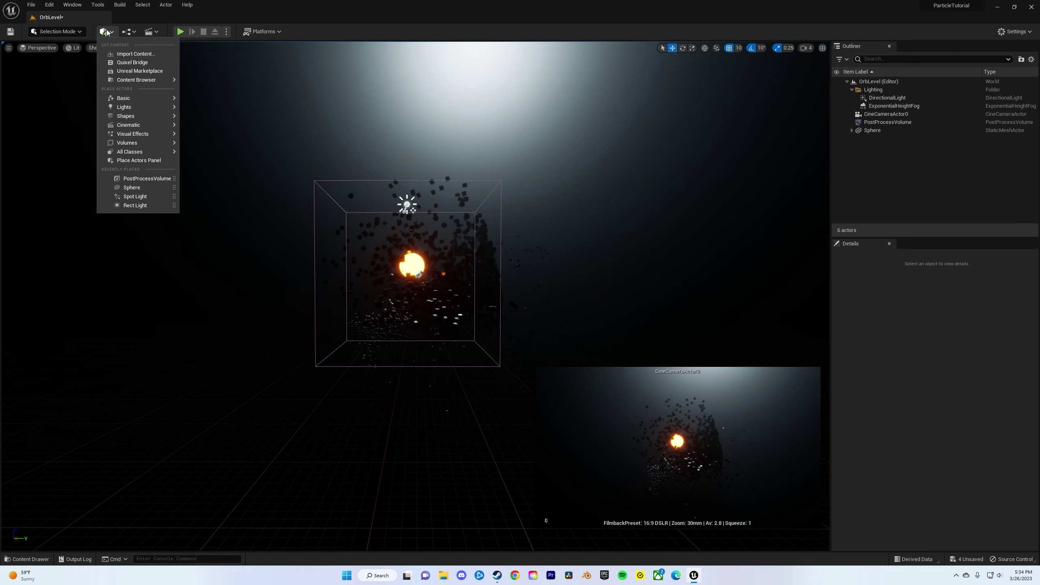
{"action": "mouse_move", "coordinate": [142, 118]}
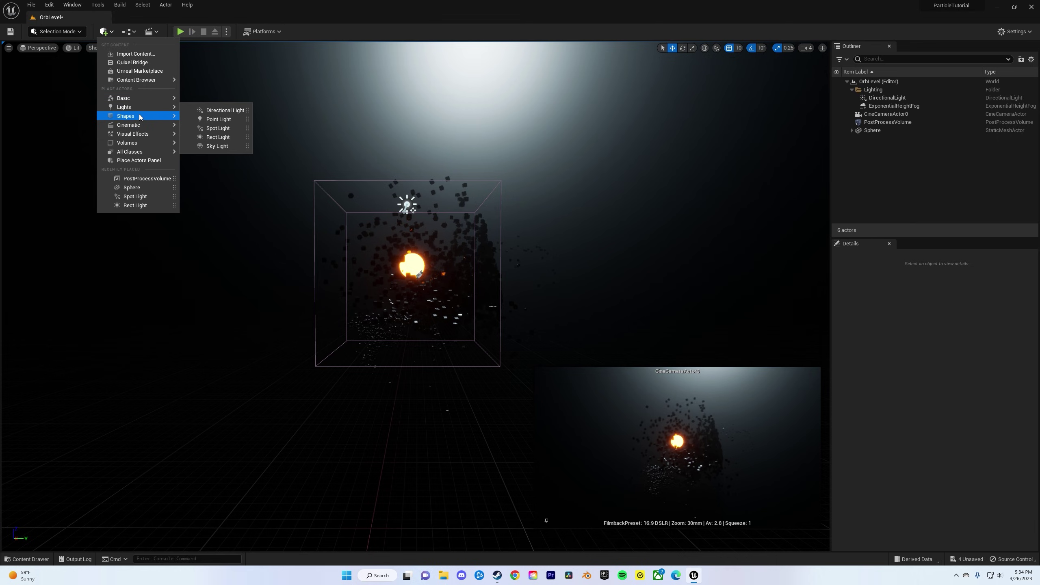
{"action": "left_click", "coordinate": [226, 128]}
Step: Move the spot light to one side of the orb, at about X -1190, Y -410, Z 130
{"action": "right_click_drag", "start_coordinate": [414, 221], "coordinate": [437, 238]}
{"action": "key", "text": "s"}
{"action": "key", "text": "d"}
{"action": "left_click_drag", "start_coordinate": [412, 260], "coordinate": [75, 340]}
{"action": "left_click_drag", "start_coordinate": [38, 308], "coordinate": [105, 405]}
{"action": "right_click_drag", "start_coordinate": [104, 404], "coordinate": [197, 408]}
{"action": "key", "text": "a"}
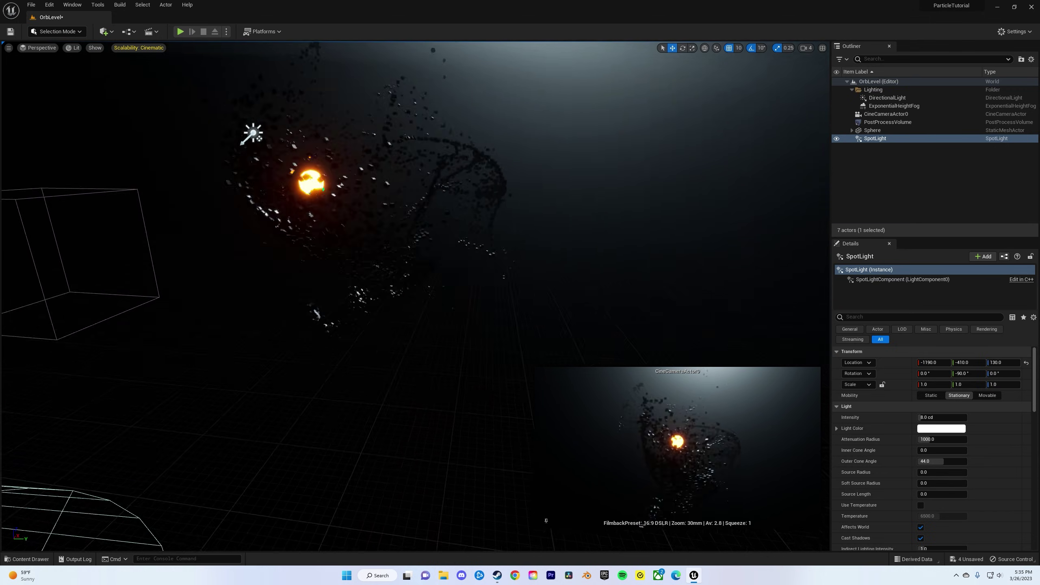
Step: Turn off rotation snapping and aim the spot light at the orb, rotated to about 1.9°, -12.9°, 14.4°
{"action": "right_click_drag", "start_coordinate": [108, 380], "coordinate": [234, 396]}
{"action": "key", "text": "s"}
{"action": "key", "text": "d"}
{"action": "key", "text": "e"}
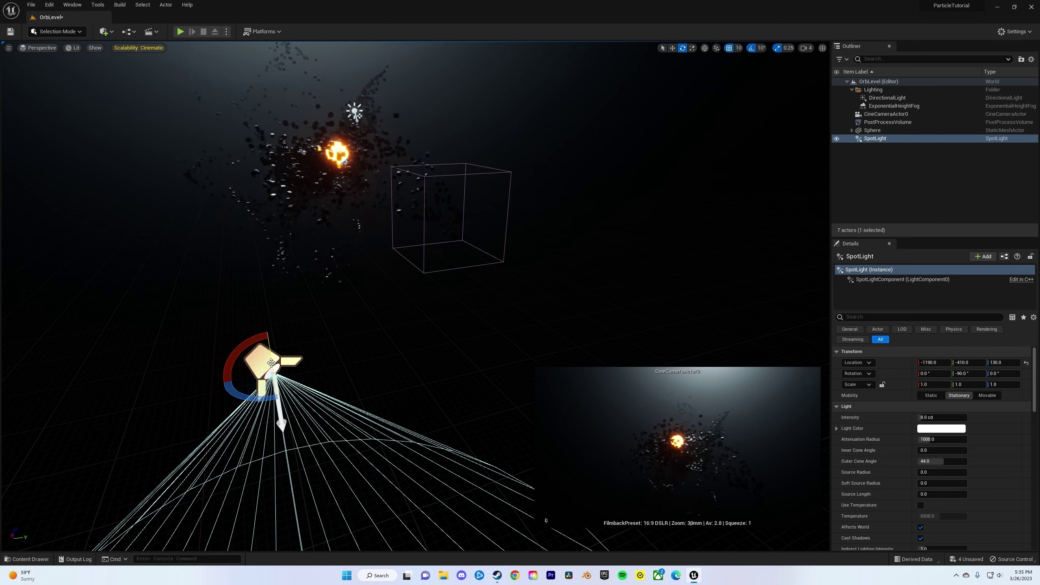
{"action": "left_click_drag", "start_coordinate": [272, 368], "coordinate": [264, 326]}
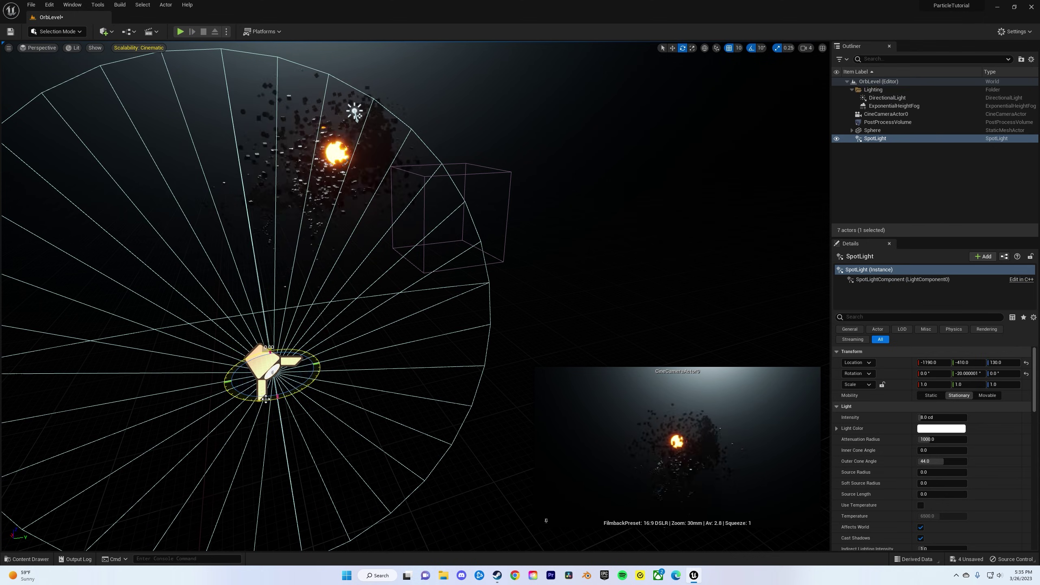
{"action": "left_click_drag", "start_coordinate": [266, 399], "coordinate": [283, 369]}
{"action": "left_click", "coordinate": [751, 48]}
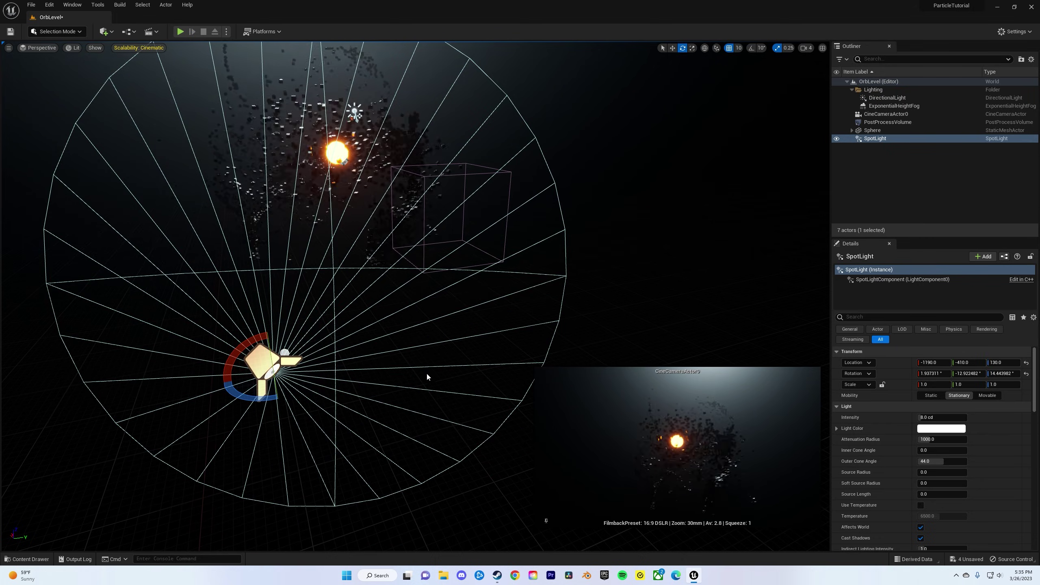
Step: Lower the spot light to Z -270 and tilt it up toward the orb, rotated to about 13.1°, 28.9°, 16.1°
{"action": "key", "text": "d"}
{"action": "right_click_drag", "start_coordinate": [278, 389], "coordinate": [227, 369]}
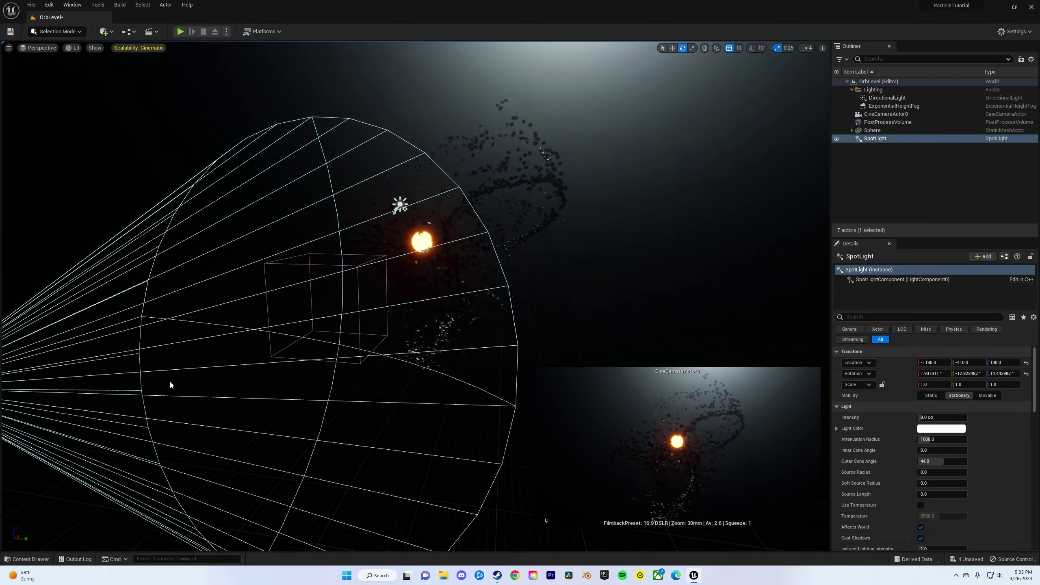
{"action": "right_click_drag", "start_coordinate": [160, 382], "coordinate": [108, 379]}
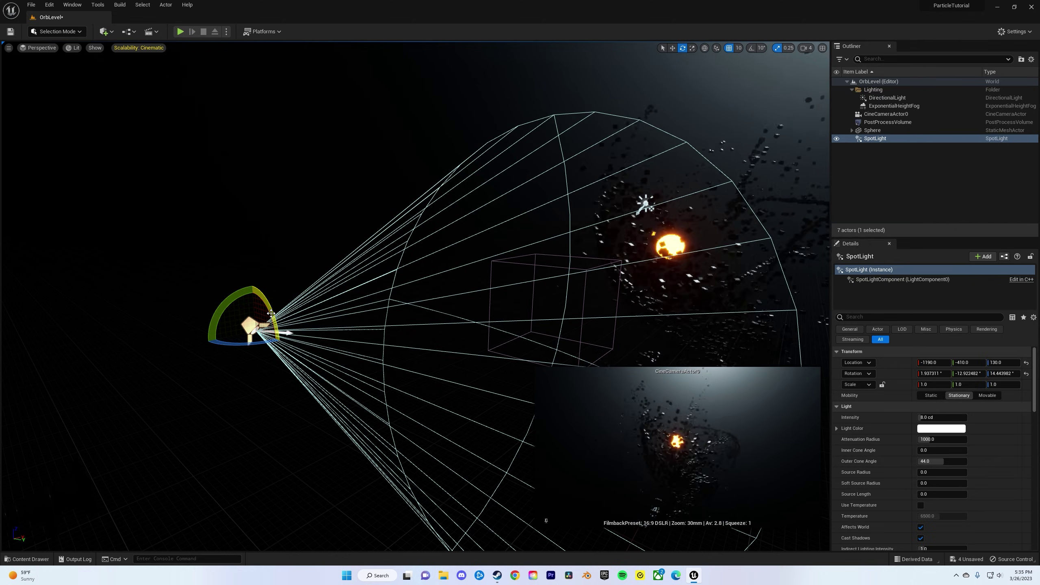
{"action": "left_click_drag", "start_coordinate": [271, 322], "coordinate": [301, 324]}
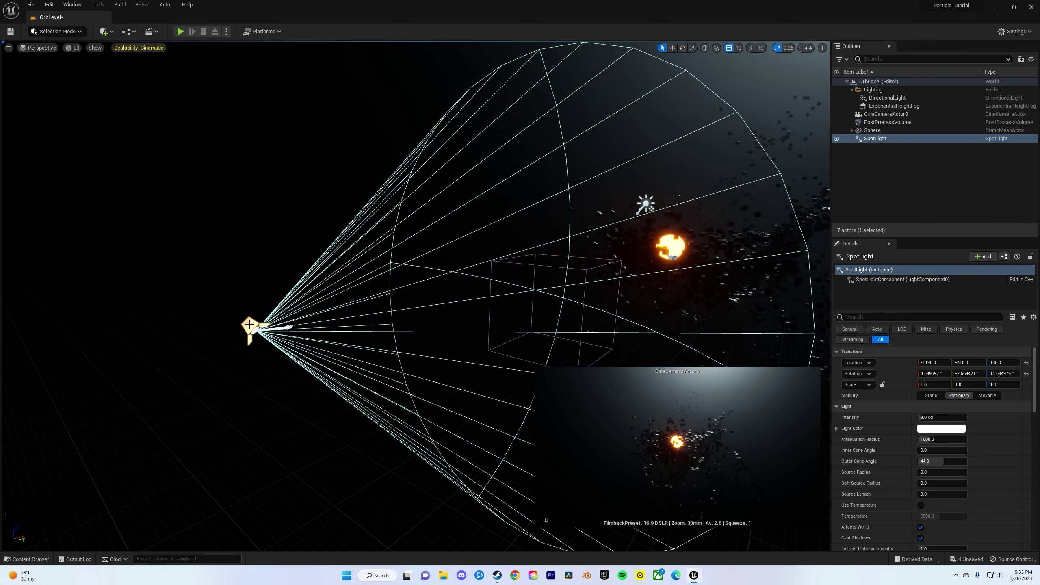
{"action": "left_click_drag", "start_coordinate": [255, 310], "coordinate": [326, 451]}
{"action": "key", "text": "e"}
Step: Set the spot light's intensity to 160 cd and toggle its visibility to compare its effect on the particles
{"action": "left_click", "coordinate": [837, 141]}
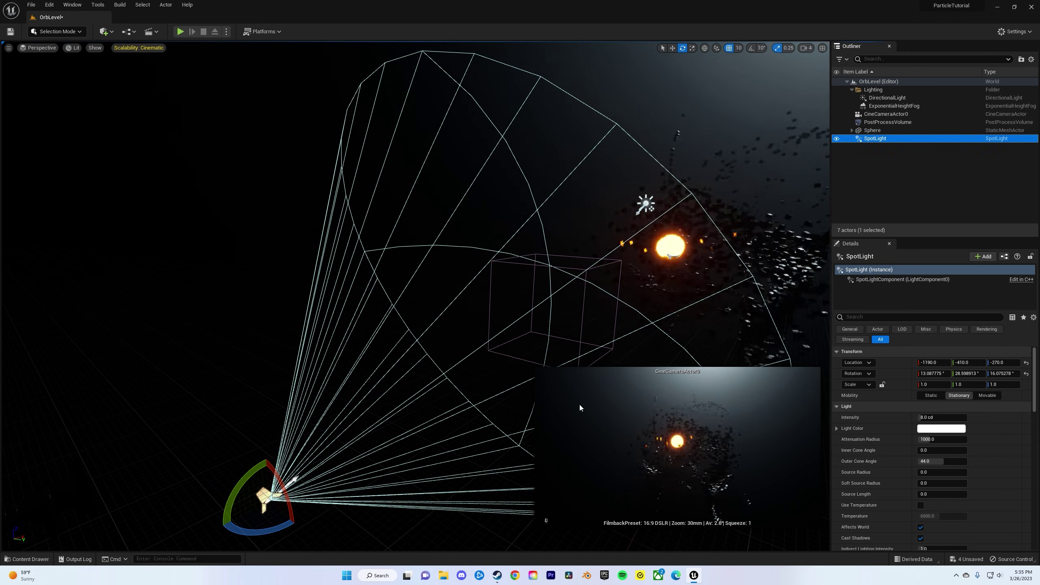
{"action": "left_click_drag", "start_coordinate": [927, 418], "coordinate": [974, 418]}
{"action": "left_click", "coordinate": [836, 139]}
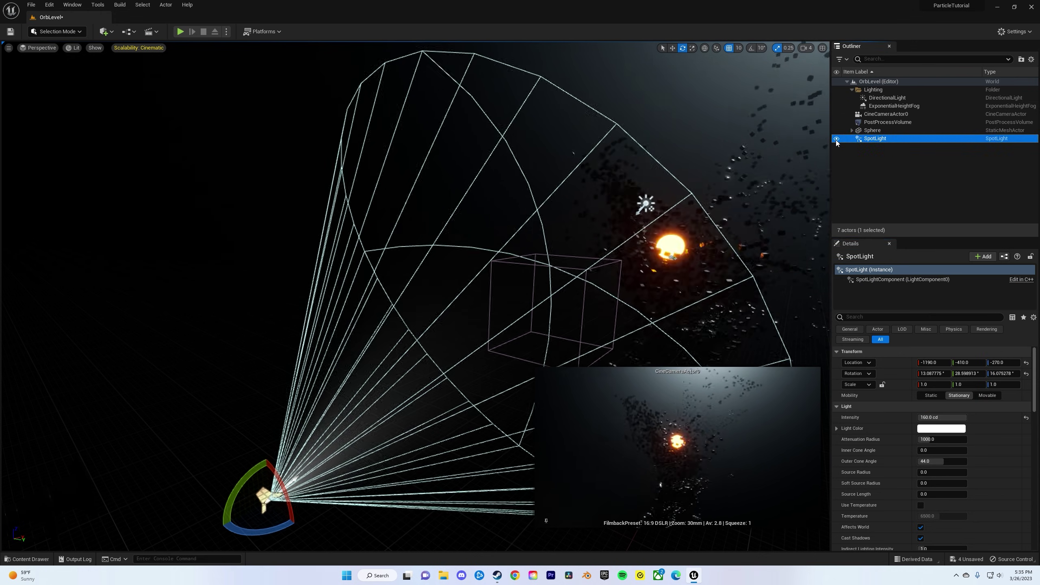
{"action": "left_click", "coordinate": [836, 140]}
{"action": "left_click", "coordinate": [836, 140]}
{"action": "left_click", "coordinate": [837, 139]}
{"action": "left_click", "coordinate": [836, 139]}
{"action": "left_click", "coordinate": [837, 139]}
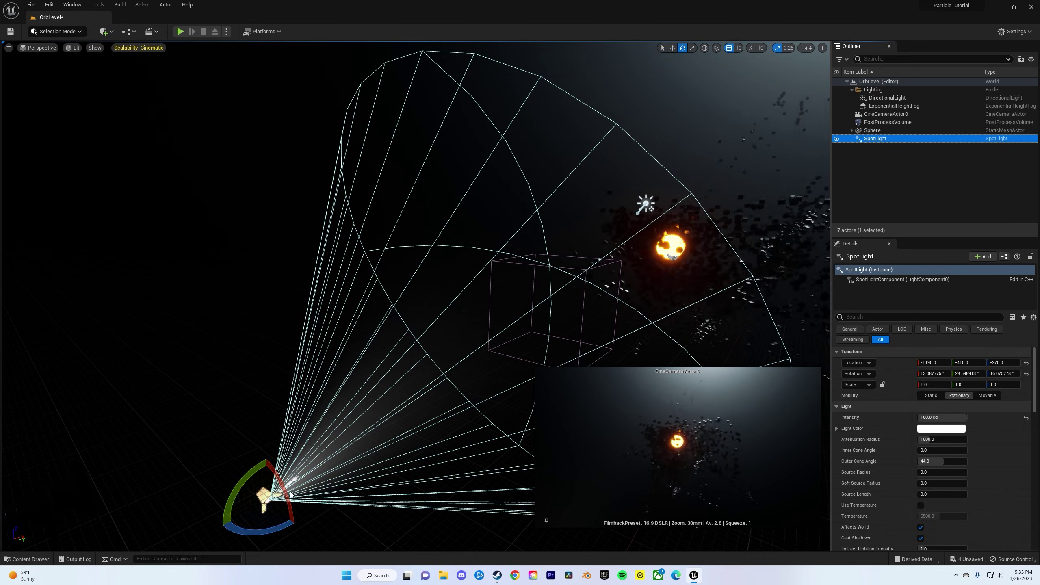
Step: Move the spot light closer to the orb at X -1010 and re-aim it to about 10.0°, 18.2°, 14.8°
{"action": "key", "text": "w"}
{"action": "left_click_drag", "start_coordinate": [283, 491], "coordinate": [351, 466]}
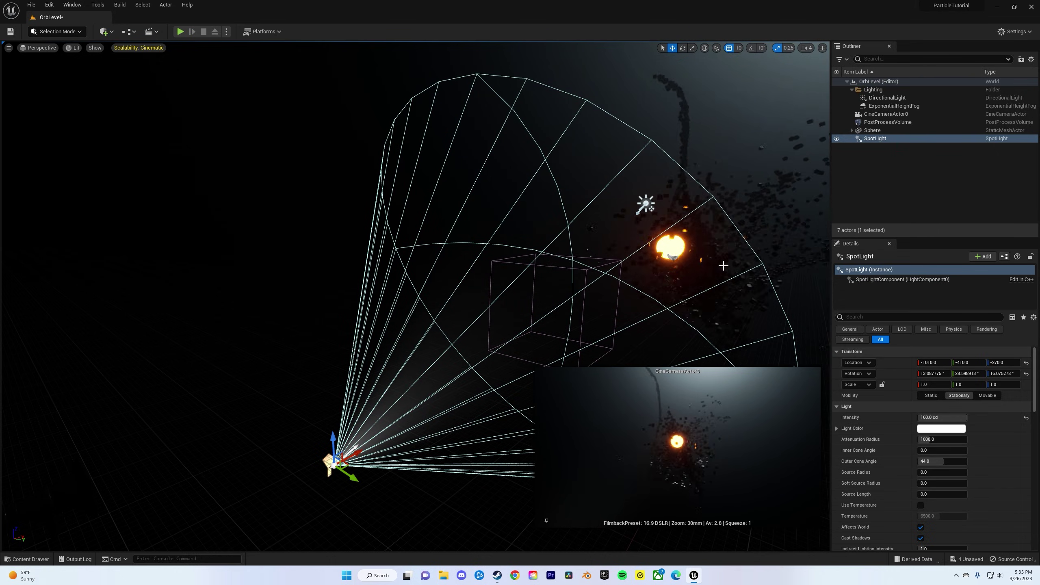
{"action": "right_click_drag", "start_coordinate": [624, 339], "coordinate": [489, 358]}
{"action": "left_click_drag", "start_coordinate": [387, 331], "coordinate": [393, 360]}
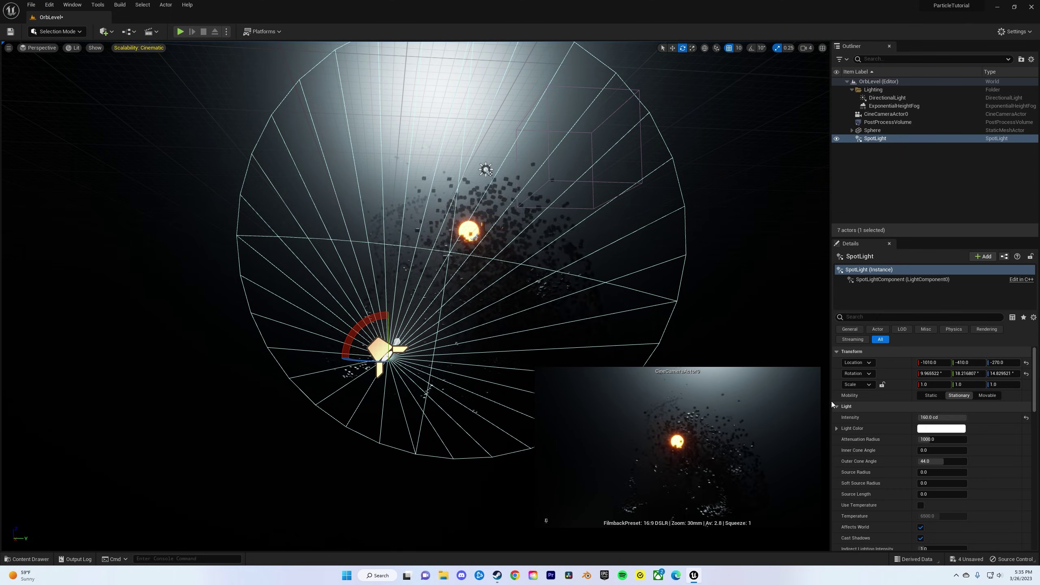
Step: Set the spot light's light color to a saturated yellow-green
{"action": "left_click", "coordinate": [941, 428]}
{"action": "mouse_move", "coordinate": [852, 426]}
{"action": "left_mouse_down"}
{"action": "mouse_move", "coordinate": [881, 431]}
{"action": "mouse_move", "coordinate": [831, 495]}
{"action": "left_mouse_up"}
{"action": "mouse_move", "coordinate": [734, 475]}
{"action": "left_mouse_down"}
{"action": "mouse_move", "coordinate": [773, 445]}
{"action": "mouse_move", "coordinate": [804, 457]}
{"action": "left_mouse_up"}
{"action": "left_click", "coordinate": [579, 378]}
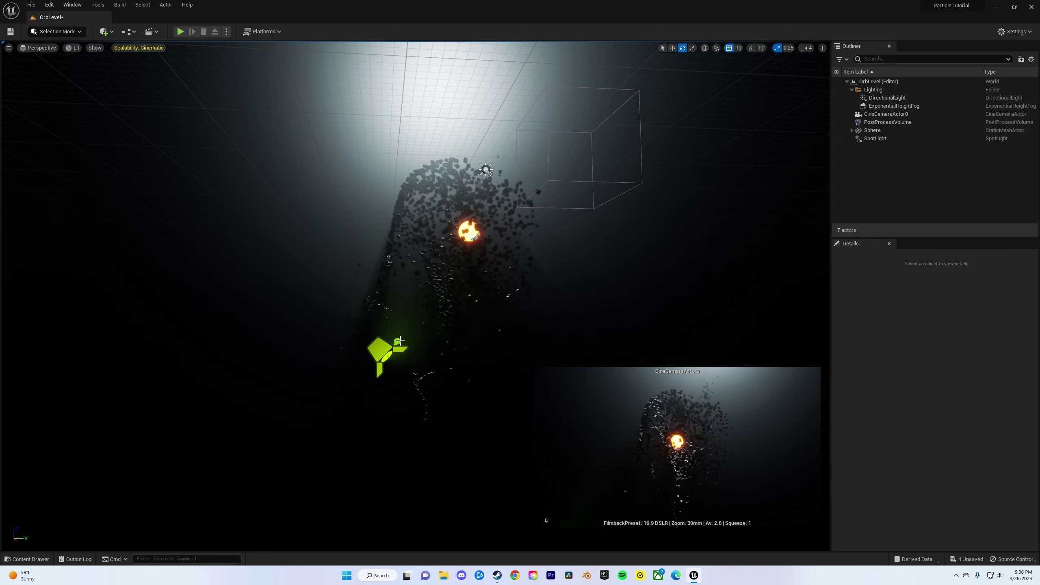
Step: Set the spot light's attenuation radius to about 4611.5 and lower its intensity to about 12 cd
{"action": "right_click_drag", "start_coordinate": [523, 359], "coordinate": [510, 388]}
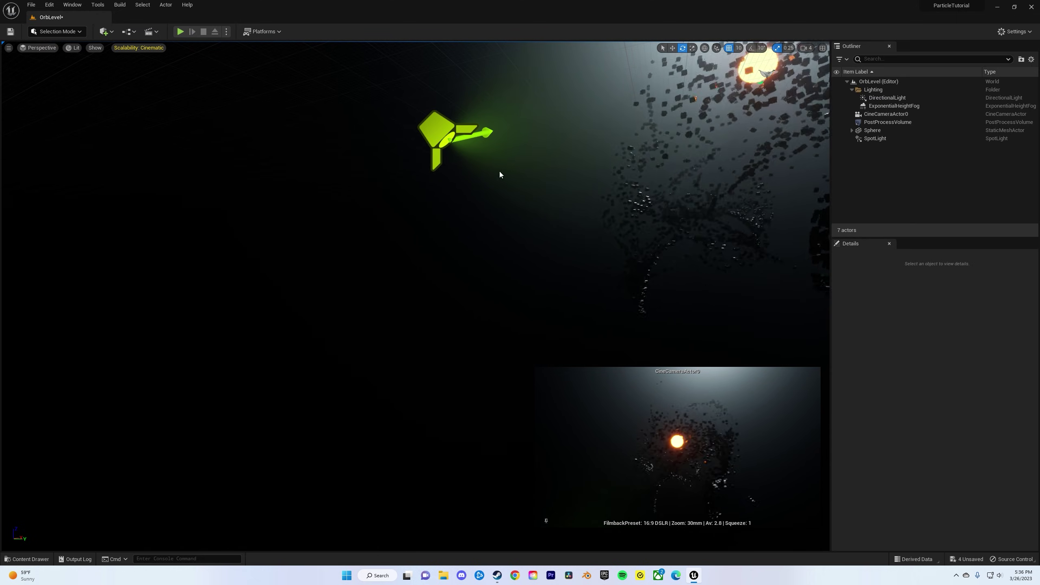
{"action": "left_click", "coordinate": [471, 158]}
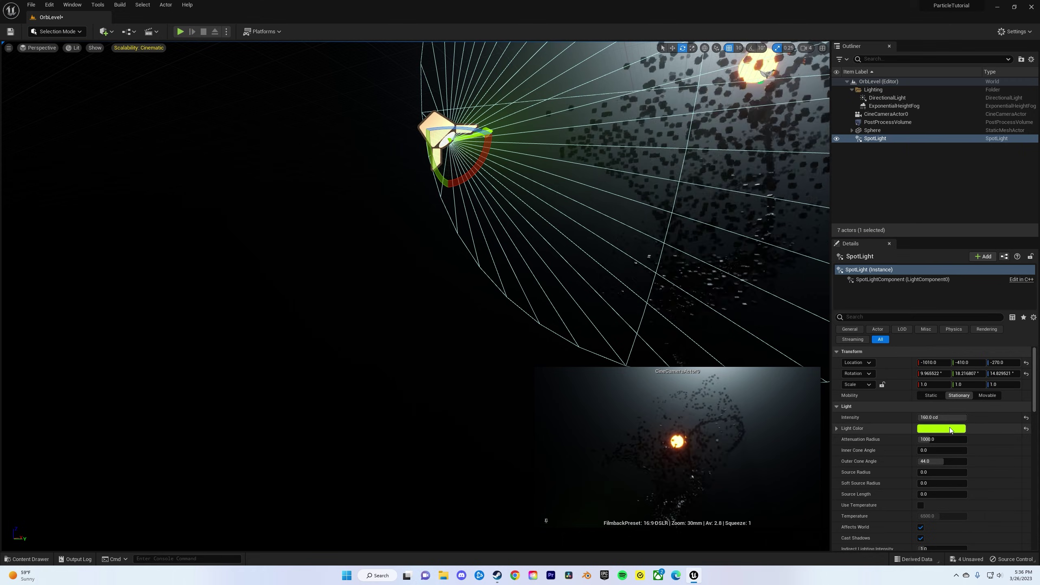
{"action": "double_click", "coordinate": [926, 439]}
{"action": "mouse_move", "coordinate": [931, 439]}
{"action": "left_mouse_down"}
{"action": "mouse_move", "coordinate": [963, 440]}
{"action": "mouse_move", "coordinate": [937, 439]}
{"action": "mouse_move", "coordinate": [935, 417]}
{"action": "mouse_move", "coordinate": [923, 418]}
{"action": "mouse_move", "coordinate": [949, 439]}
{"action": "mouse_move", "coordinate": [935, 439]}
{"action": "left_mouse_up"}
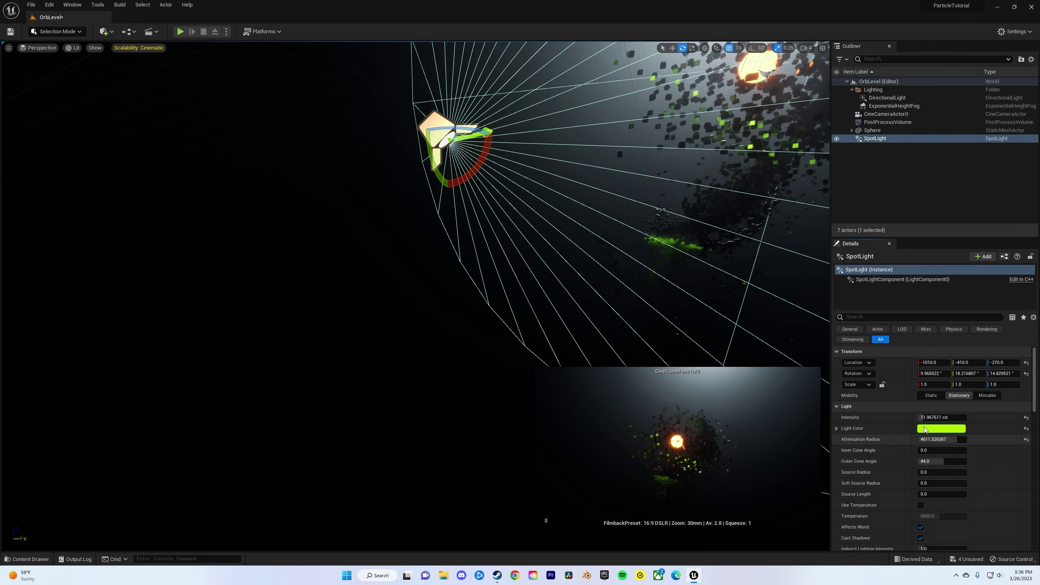
Step: Change the spot light's light color to a fully saturated orange with hue about 12
{"action": "left_click", "coordinate": [941, 428]}
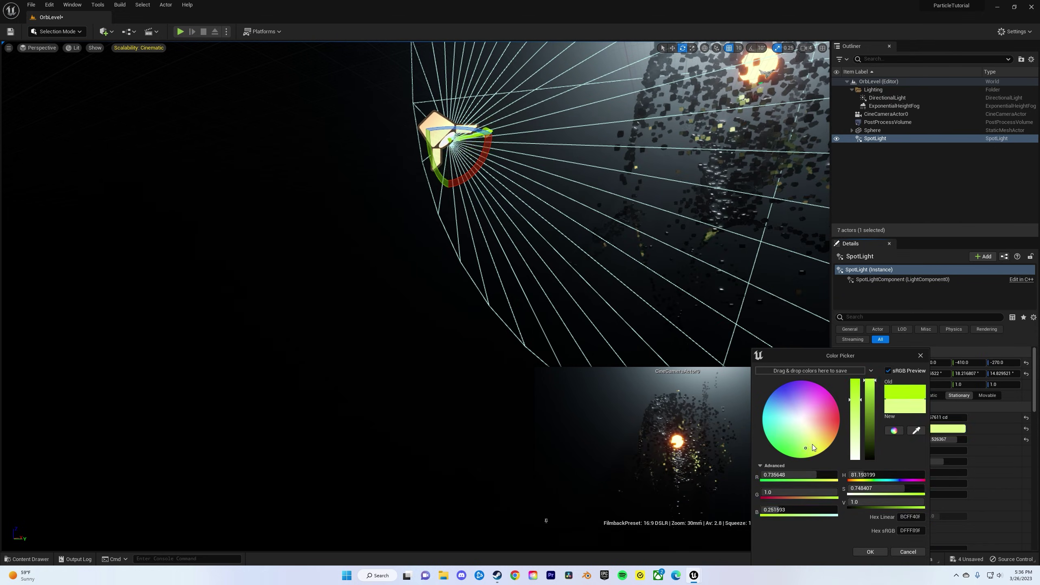
{"action": "left_click_drag", "start_coordinate": [816, 443], "coordinate": [847, 430]}
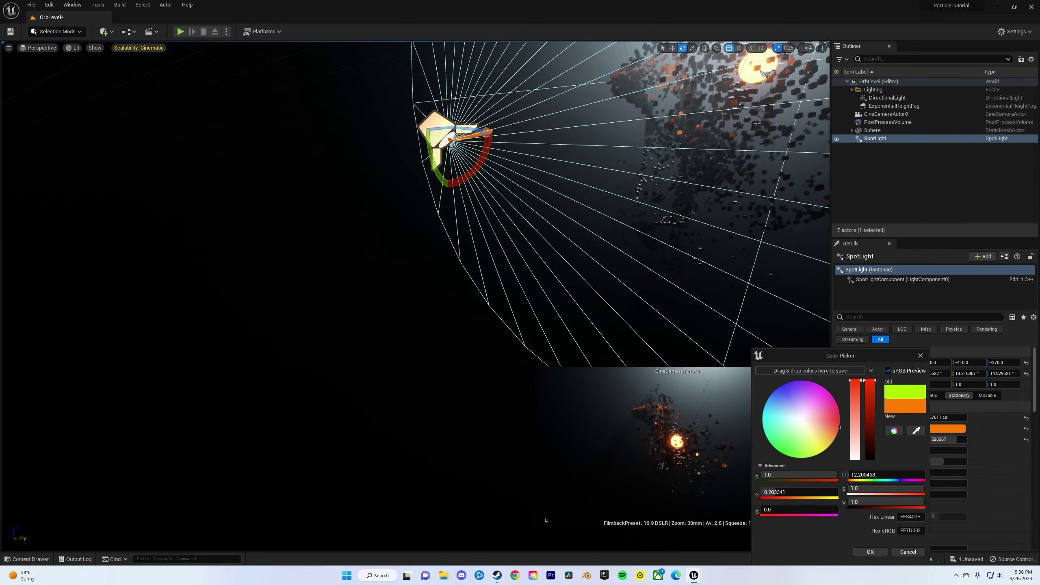
{"action": "left_click", "coordinate": [638, 439]}
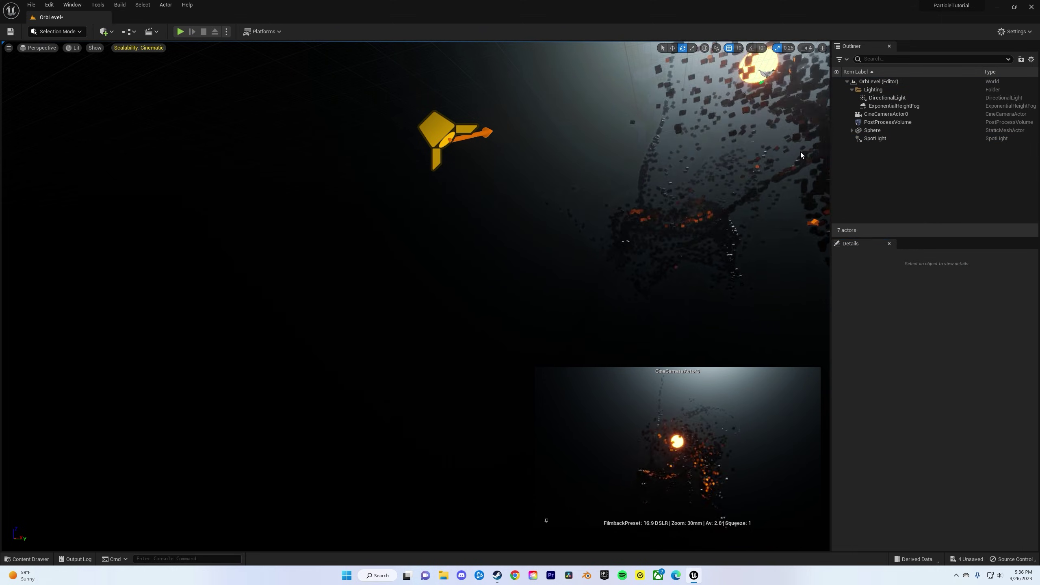
Step: Reposition the glowing Sphere slightly, to X 390, Y 10, Z 260
{"action": "key", "text": "s"}
{"action": "key", "text": "d"}
{"action": "right_click_drag", "start_coordinate": [715, 218], "coordinate": [714, 213]}
{"action": "key", "text": "s"}
{"action": "key", "text": "d"}
{"action": "key", "text": "e"}
{"action": "left_click_drag", "start_coordinate": [413, 94], "coordinate": [420, 196]}
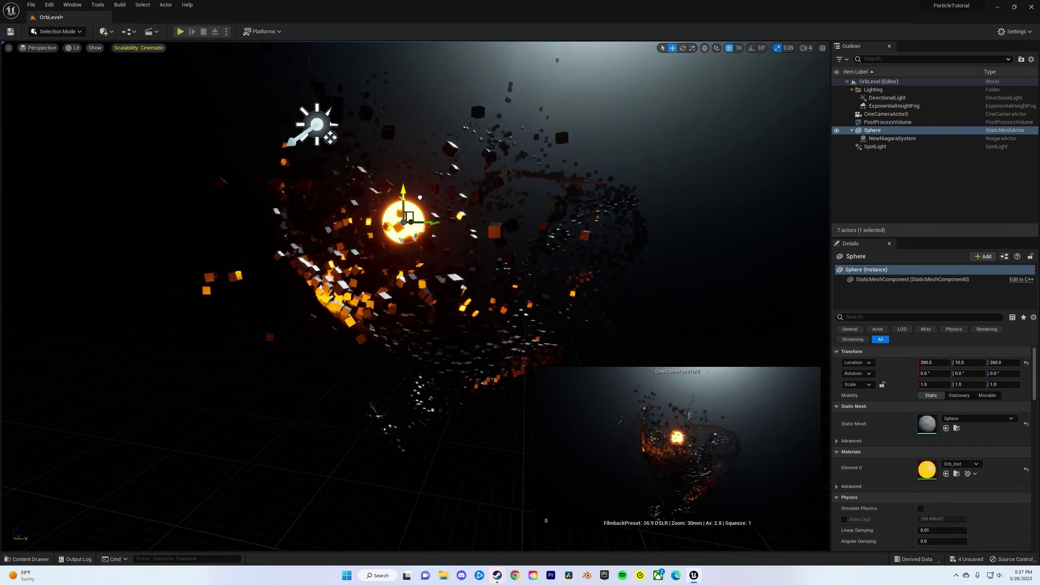
{"action": "left_click", "coordinate": [759, 226]}
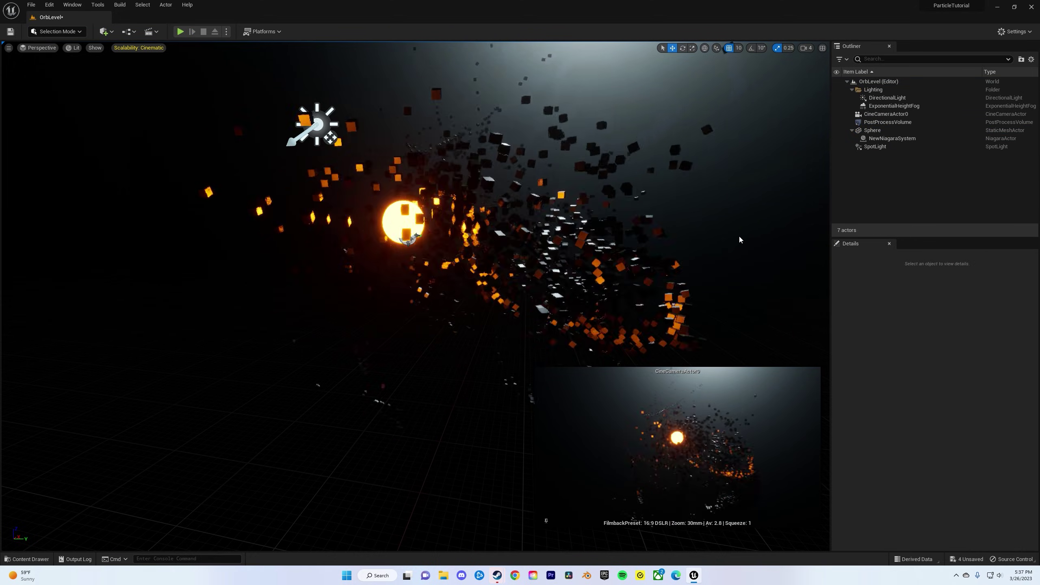
{"action": "left_click", "coordinate": [104, 32]}
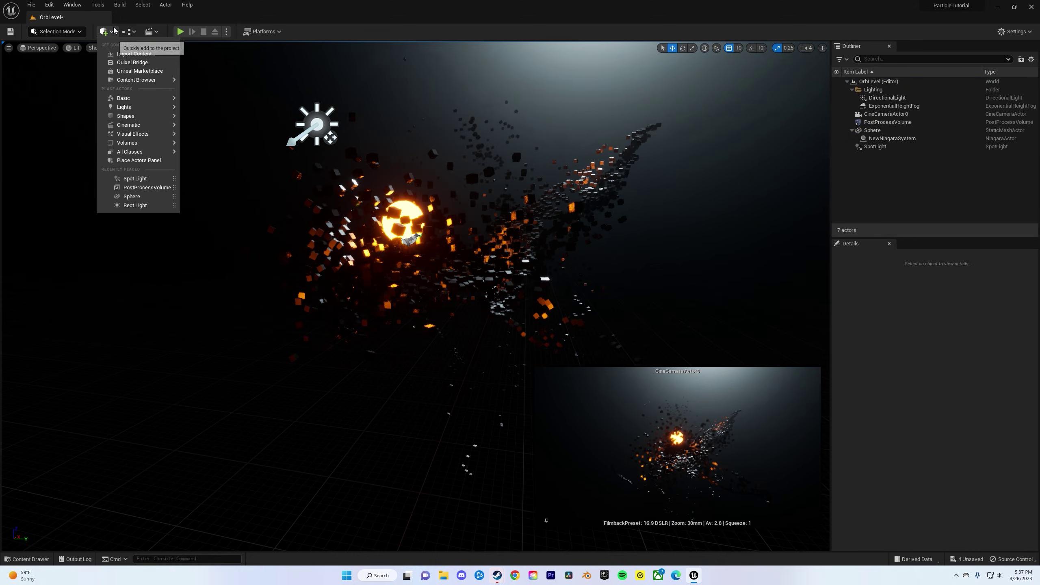
{"action": "mouse_move", "coordinate": [141, 120]}
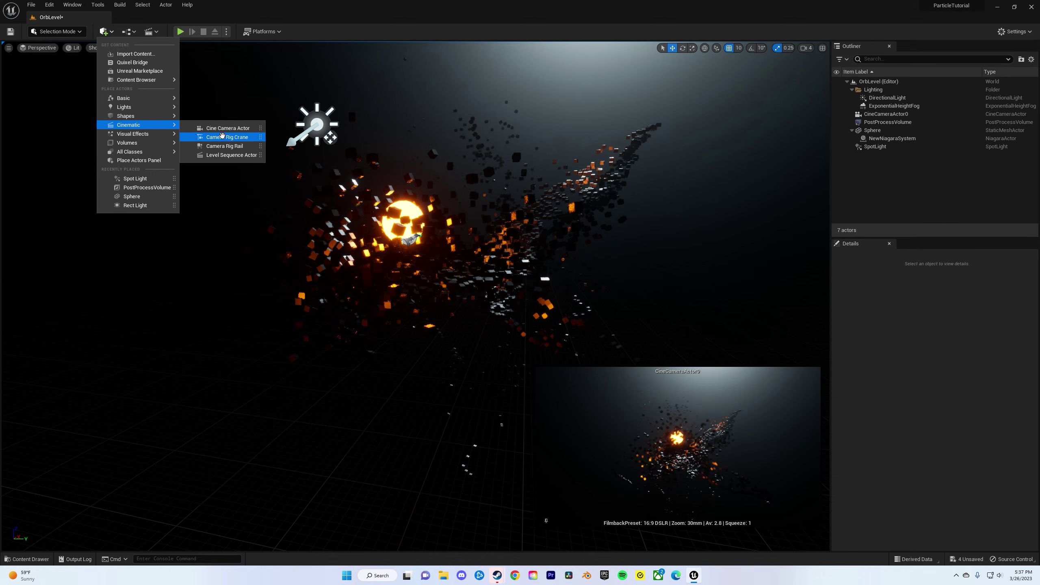
{"action": "left_click", "coordinate": [229, 155]}
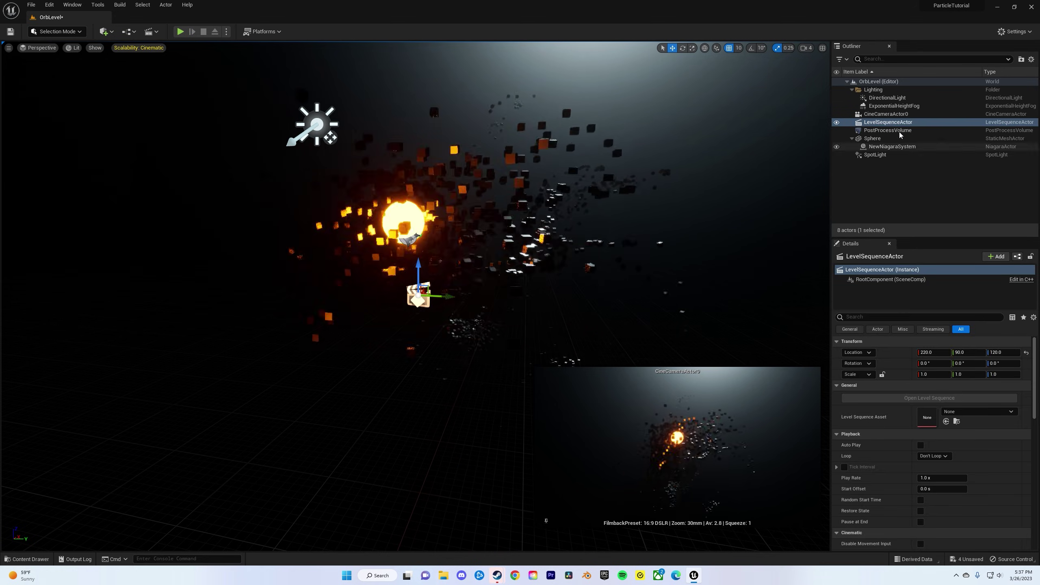
{"action": "right_click", "coordinate": [880, 124]}
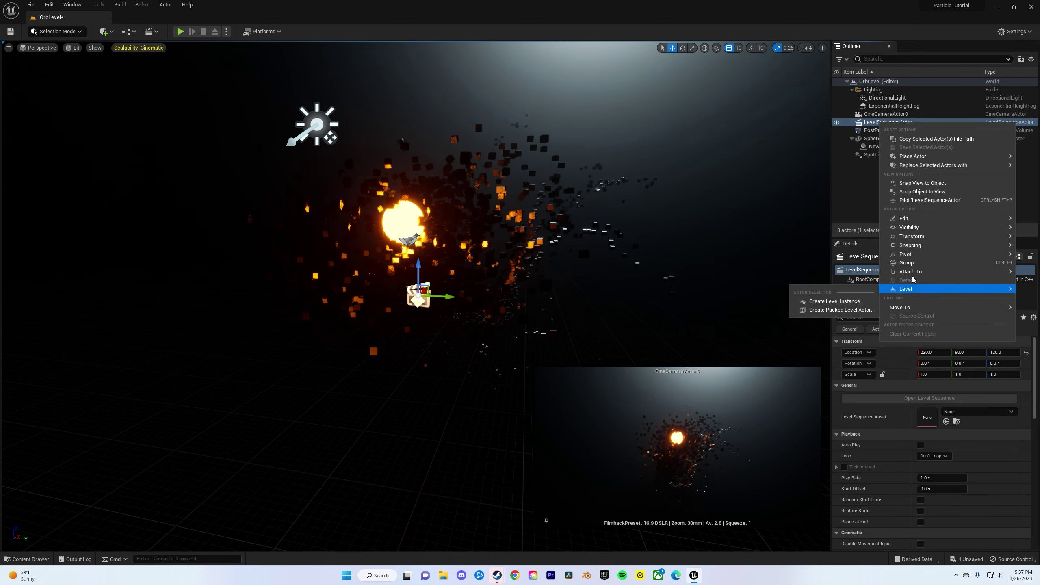
{"action": "mouse_move", "coordinate": [907, 219]}
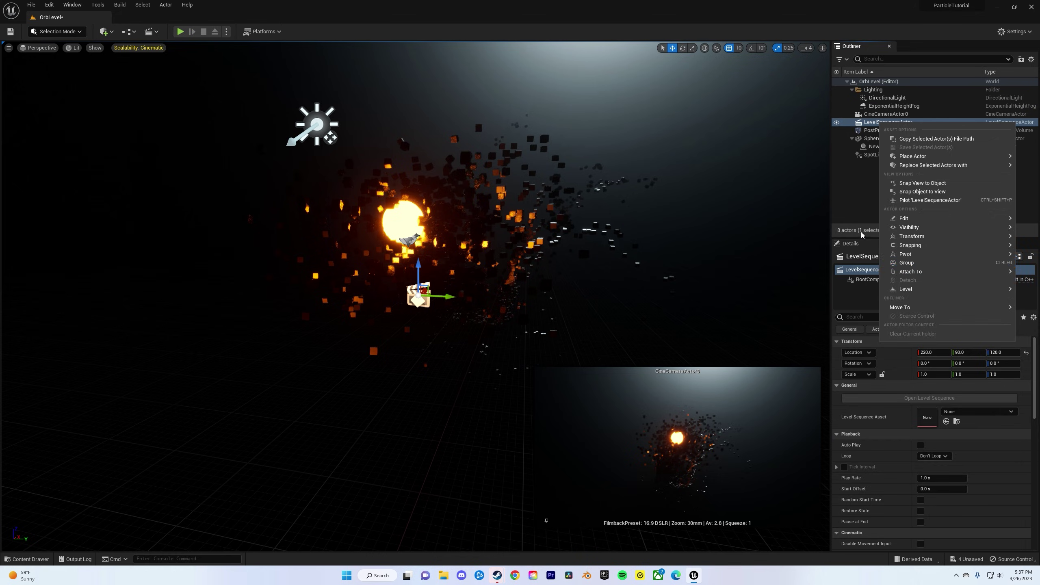
{"action": "left_click", "coordinate": [857, 206]}
{"action": "left_click", "coordinate": [881, 122]}
{"action": "key", "text": "Delete"}
Step: Create a level sequence and save it in the Content folder as NewLevelSequence
{"action": "left_click", "coordinate": [154, 31]}
{"action": "left_click", "coordinate": [176, 51]}
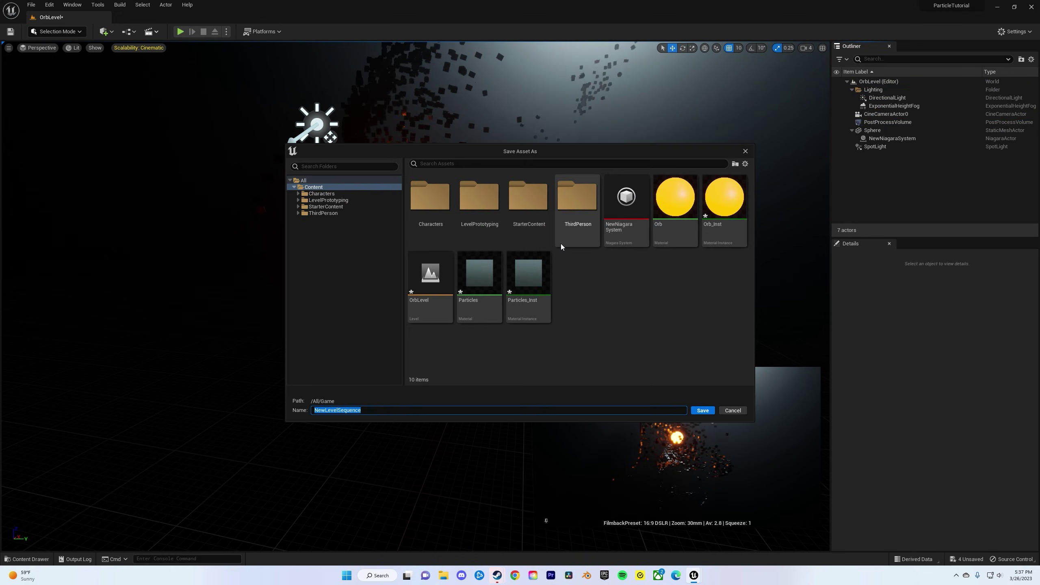
{"action": "left_click", "coordinate": [703, 410]}
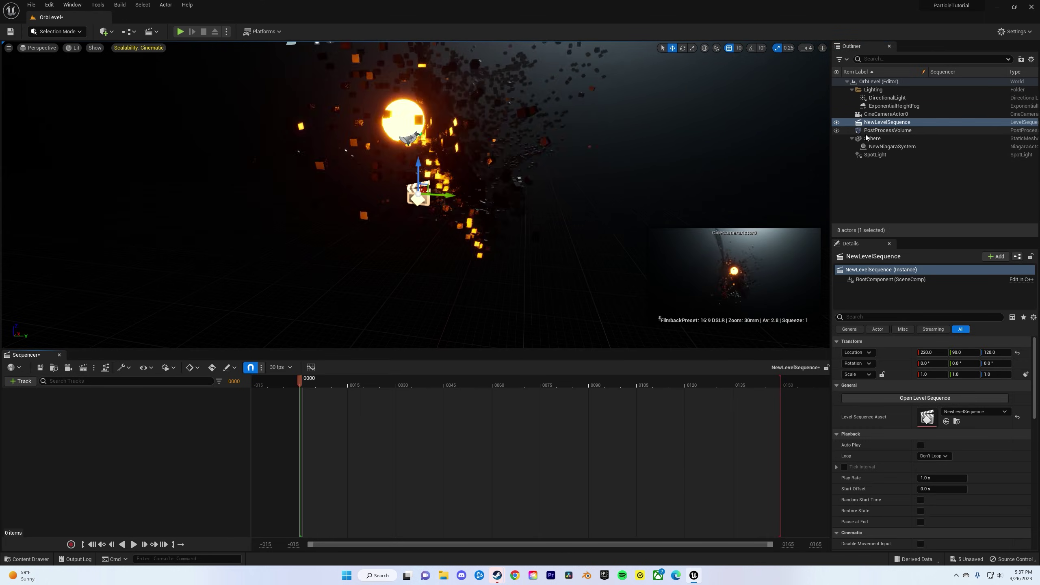
Step: Add CineCameraActor0 and the Sphere as tracks to the level sequence
{"action": "left_click", "coordinate": [21, 381]}
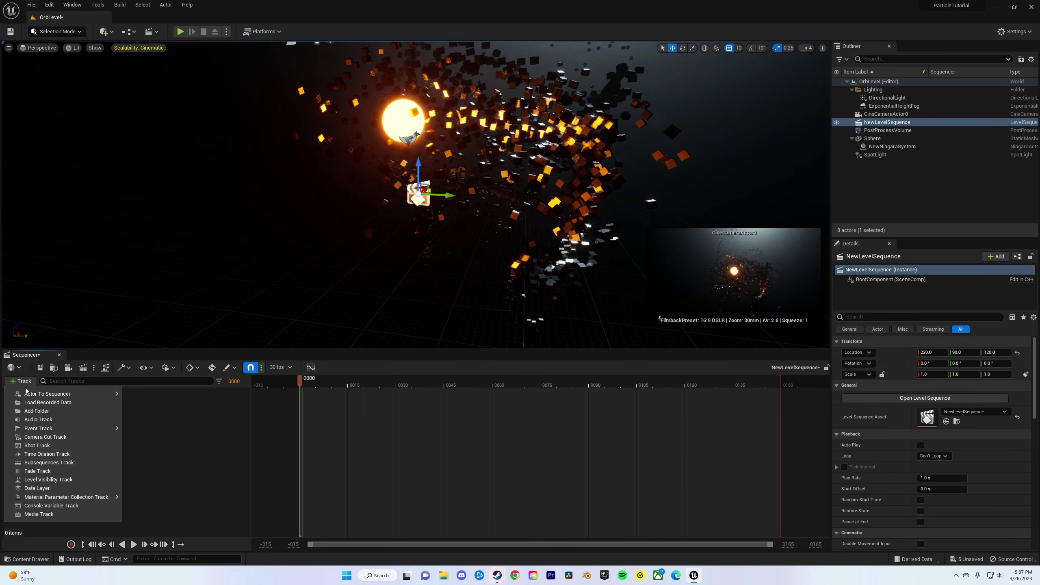
{"action": "mouse_move", "coordinate": [35, 395]}
{"action": "left_click", "coordinate": [162, 437]}
{"action": "left_click", "coordinate": [21, 381]}
{"action": "mouse_move", "coordinate": [45, 394]}
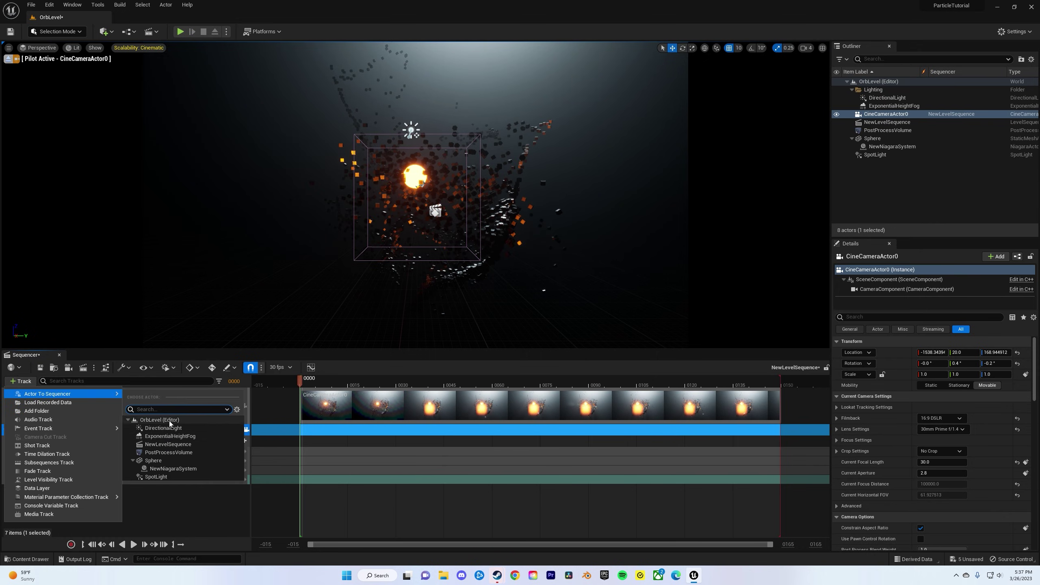
{"action": "left_click", "coordinate": [155, 460]}
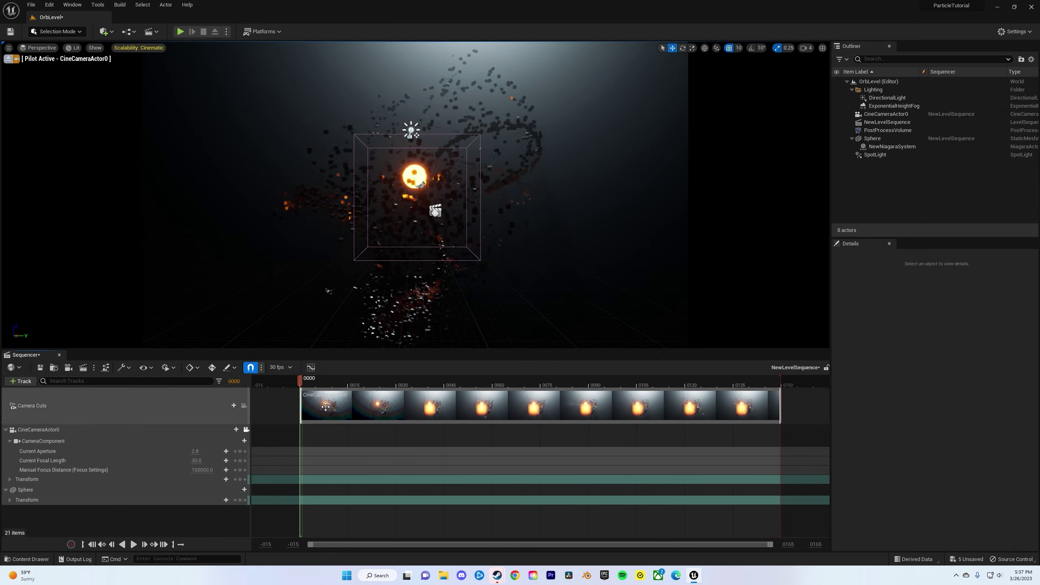
Step: Go to frame 150 of the sequence and key the Sphere's Transform there
{"action": "left_click_drag", "start_coordinate": [303, 381], "coordinate": [757, 398]}
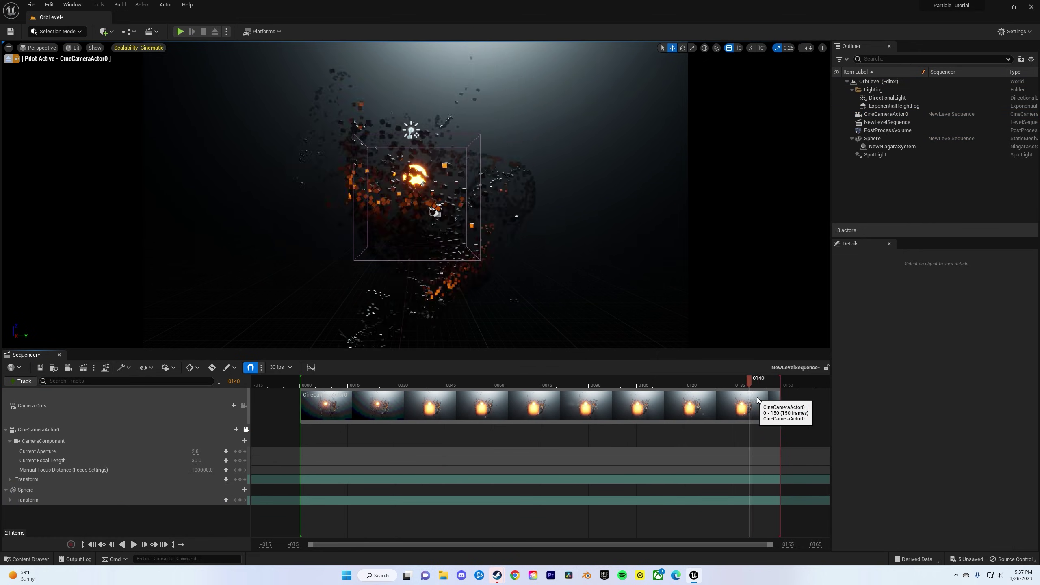
{"action": "left_click", "coordinate": [231, 493]}
{"action": "left_click", "coordinate": [117, 515]}
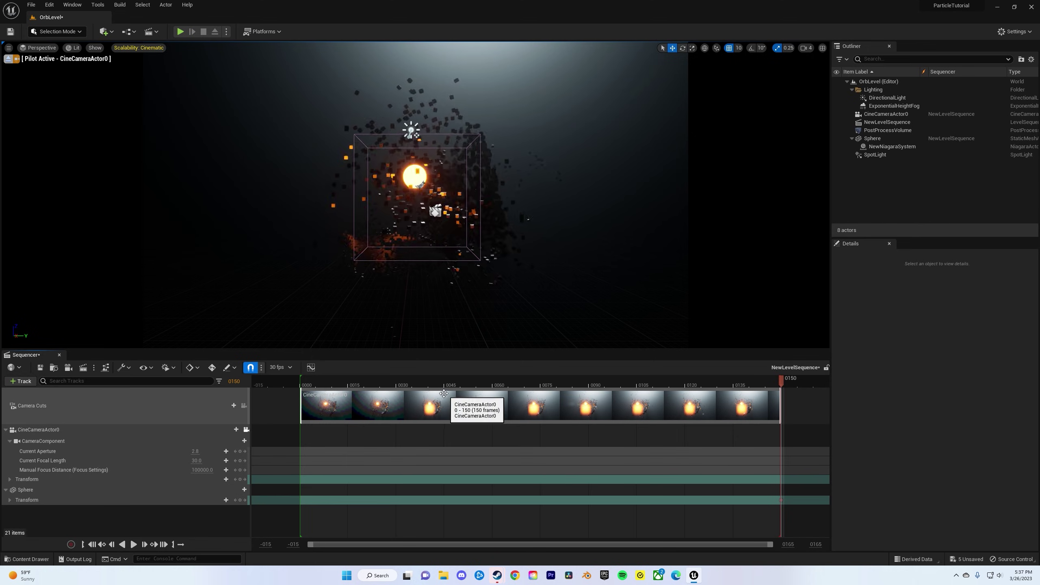
Step: At frame 0 of the sequence, move the Sphere far away along X to 24640 and key its Transform
{"action": "left_click_drag", "start_coordinate": [338, 386], "coordinate": [301, 391]}
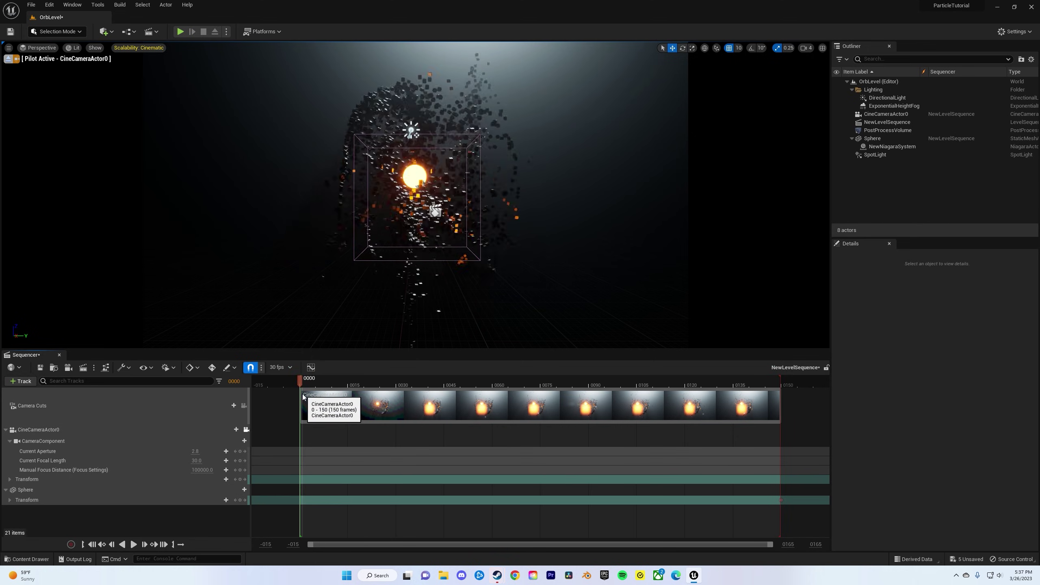
{"action": "left_click", "coordinate": [206, 501]}
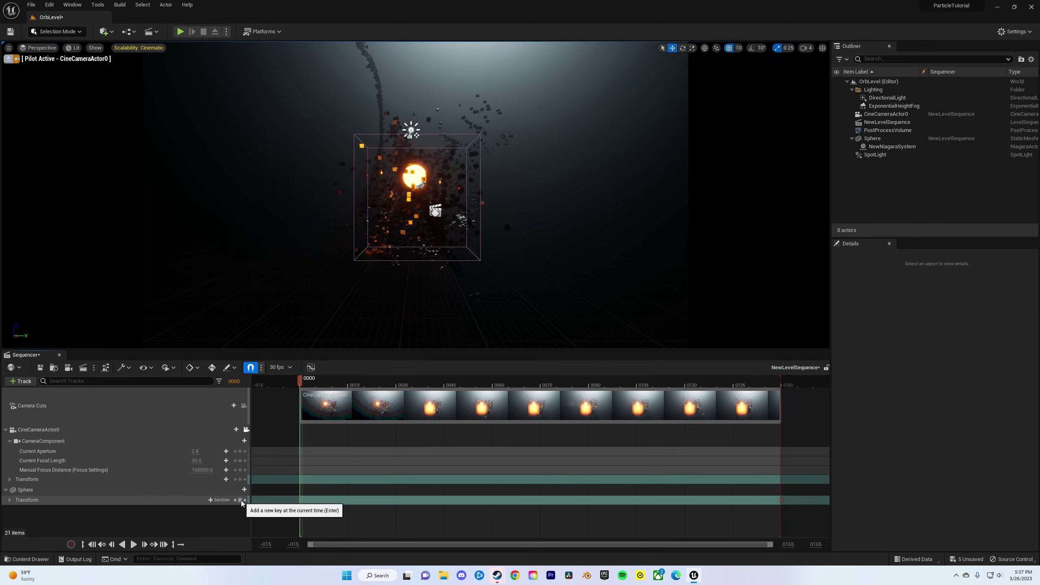
{"action": "left_click", "coordinate": [38, 490]}
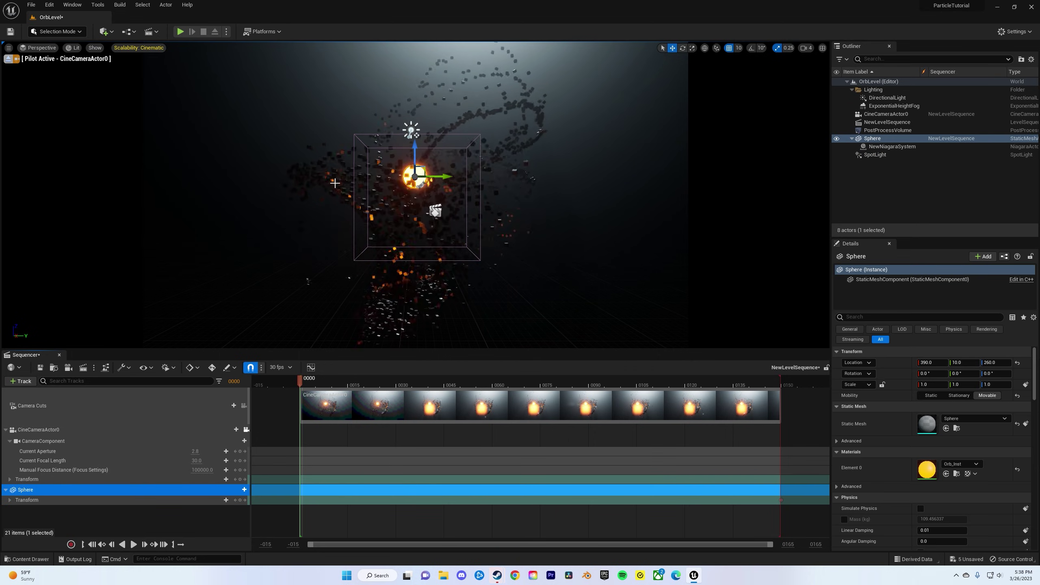
{"action": "left_click", "coordinate": [8, 58]}
{"action": "key", "text": "d"}
{"action": "right_click_drag", "start_coordinate": [572, 211], "coordinate": [483, 211]}
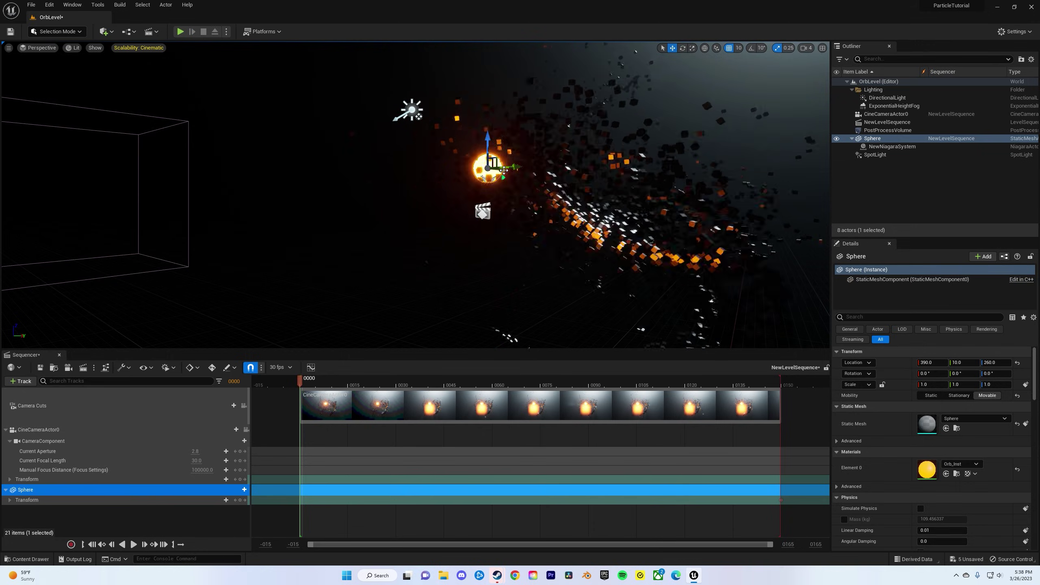
{"action": "mouse_move", "coordinate": [504, 170]}
{"action": "left_mouse_down", "text": "shift"}
{"action": "mouse_move", "coordinate": [594, 177]}
{"action": "mouse_move", "coordinate": [520, 168]}
{"action": "left_mouse_up", "text": "shift"}
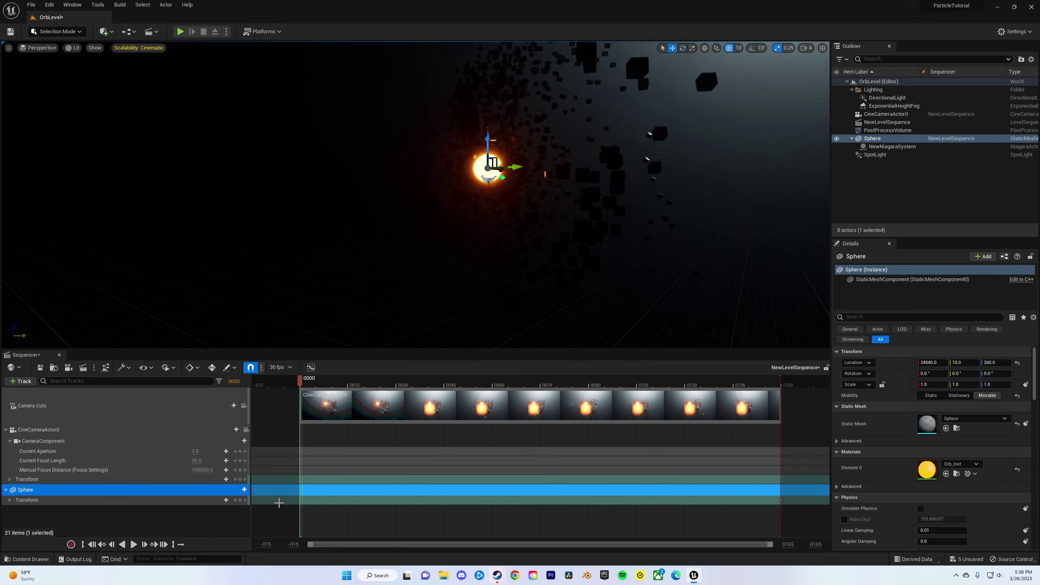
{"action": "left_click", "coordinate": [240, 500]}
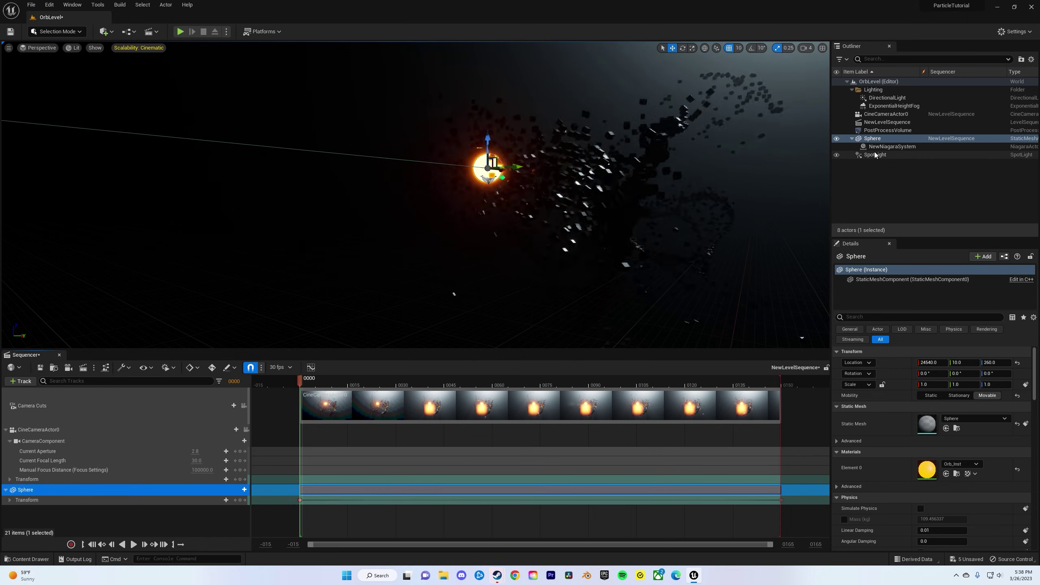
Step: Pilot CineCameraActor0 and play back the sequence to preview the orb's movement through the camera
{"action": "right_click", "coordinate": [876, 114]}
{"action": "mouse_move", "coordinate": [906, 159]}
{"action": "left_click", "coordinate": [909, 193]}
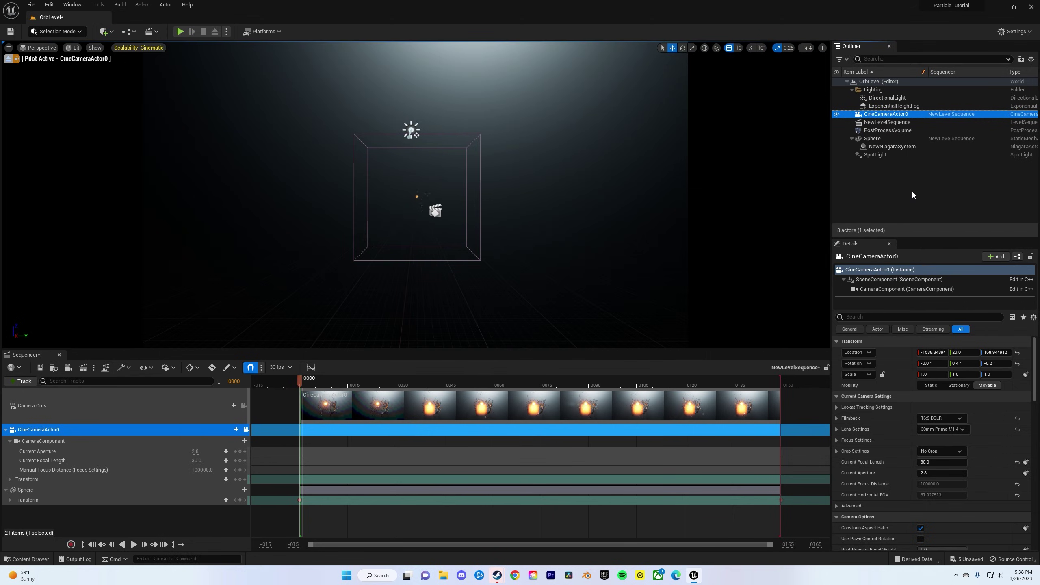
{"action": "key", "text": "space"}
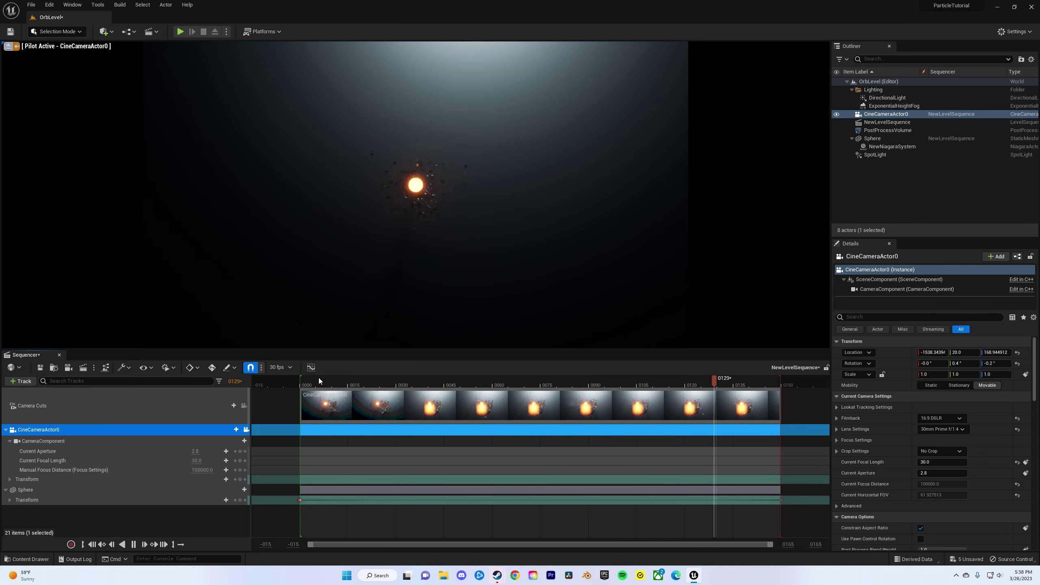
{"action": "key", "text": "space"}
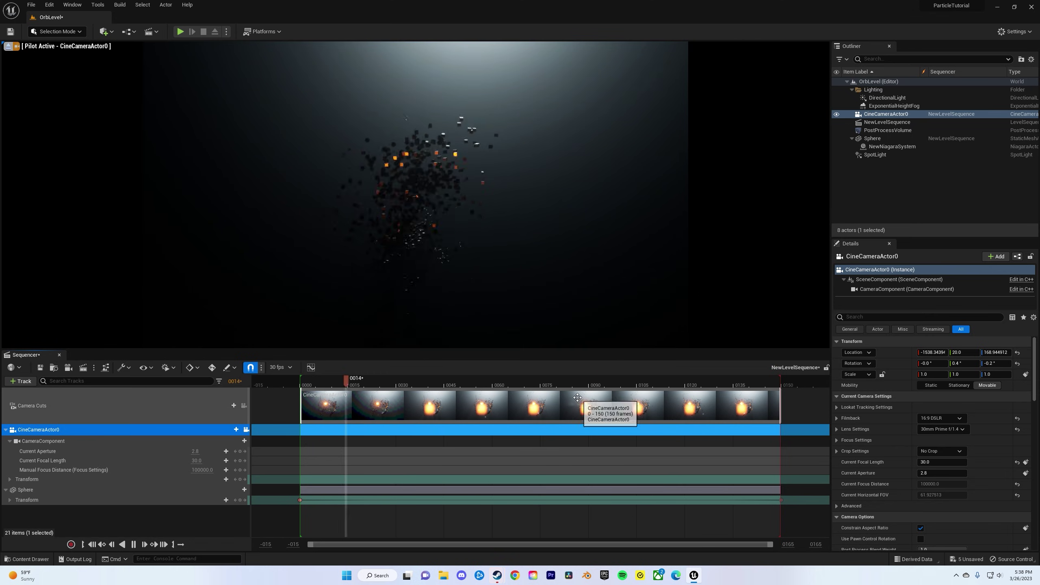
{"action": "key", "text": "space"}
Step: Extend the CineCameraActor0 camera cut and the sequence's playback end to about frame 321
{"action": "scroll", "coordinate": [552, 395], "scroll_direction": "down", "scroll_amount": 5, "text": "ctrl"}
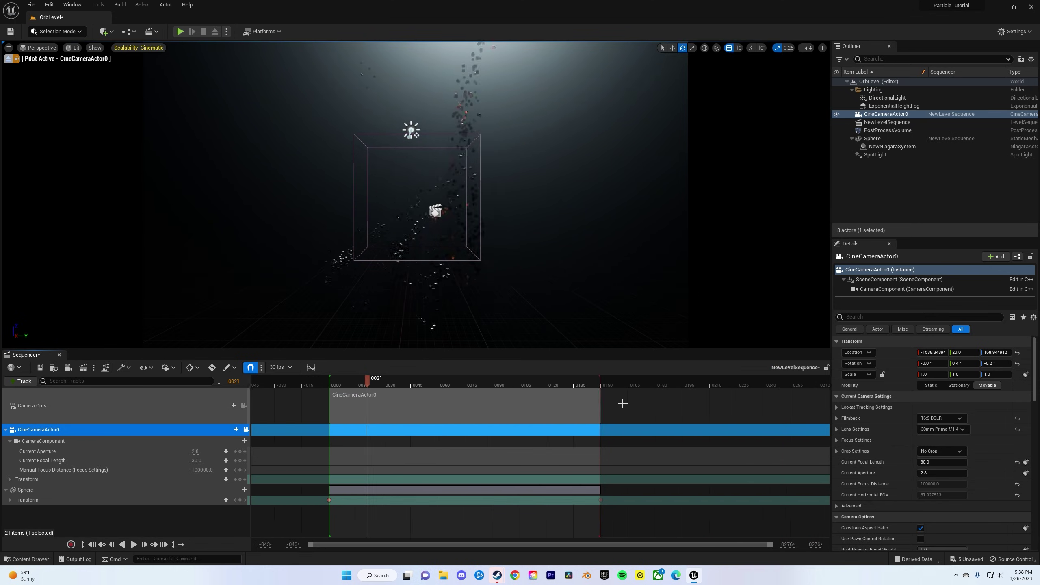
{"action": "left_click_drag", "start_coordinate": [579, 403], "coordinate": [859, 405]}
{"action": "scroll", "coordinate": [733, 429], "scroll_direction": "down", "scroll_amount": 4, "text": "ctrl"}
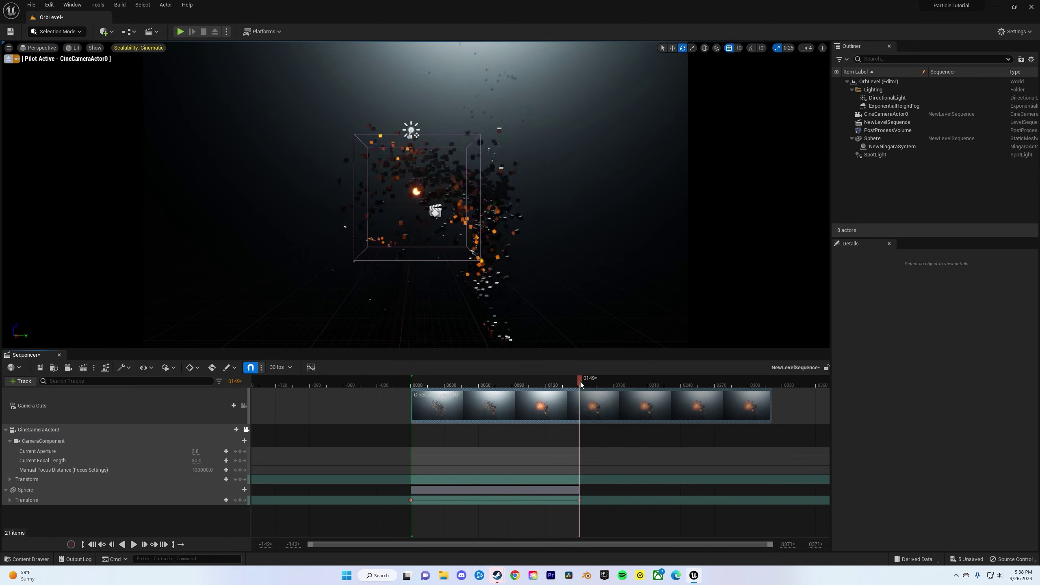
{"action": "left_click_drag", "start_coordinate": [581, 383], "coordinate": [779, 386]}
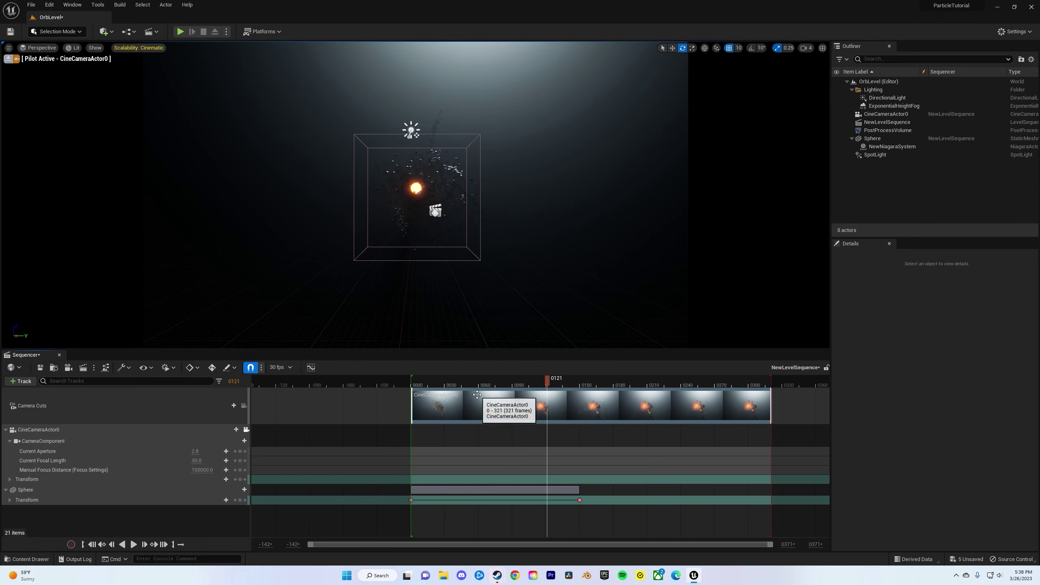
Step: Play back the extended sequence through the camera and inspect the NewNiagaraSystem's particles around the orb
{"action": "left_click", "coordinate": [476, 384]}
{"action": "key", "text": "space"}
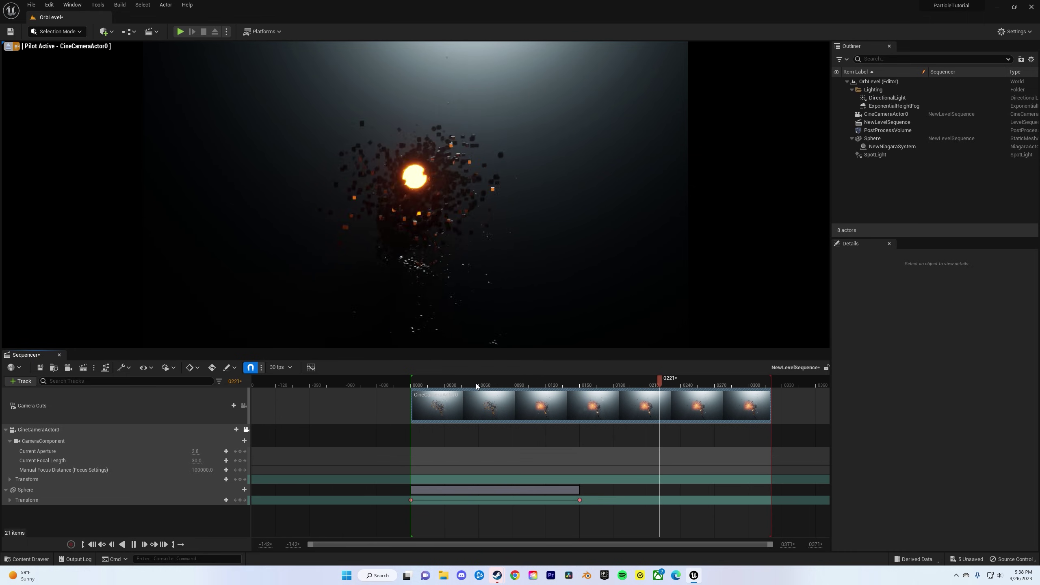
{"action": "key", "text": "space"}
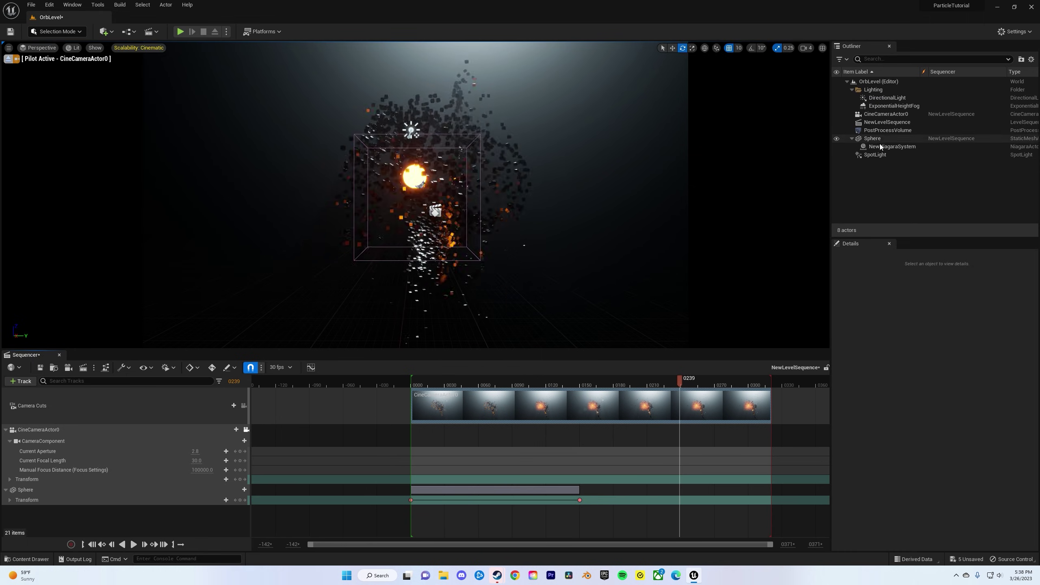
{"action": "left_click", "coordinate": [885, 146]}
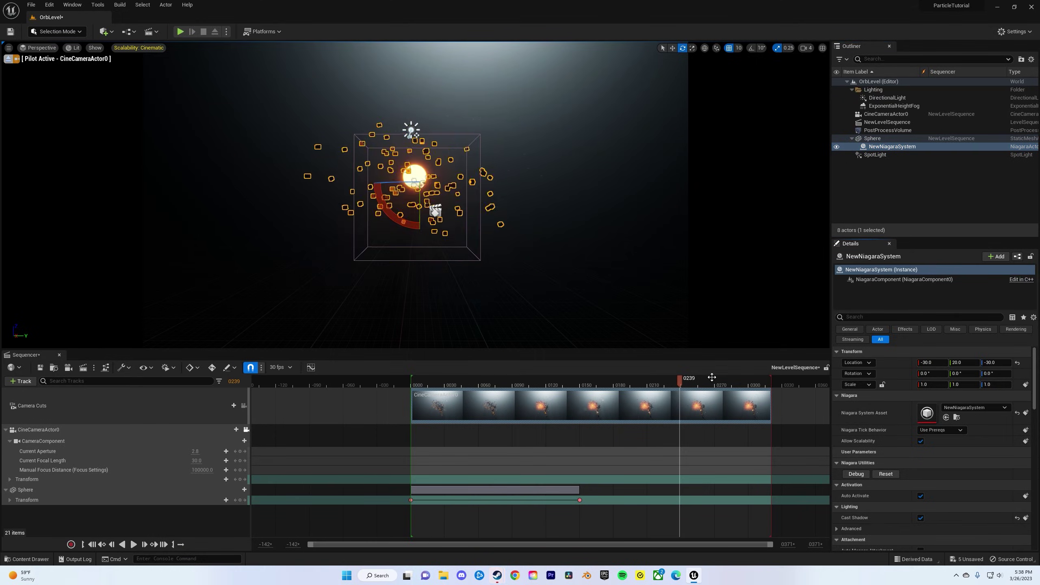
{"action": "left_click", "coordinate": [556, 186]}
{"action": "mouse_move", "coordinate": [371, 381]}
{"action": "left_mouse_down"}
{"action": "mouse_move", "coordinate": [622, 384]}
{"action": "mouse_move", "coordinate": [383, 393]}
{"action": "left_mouse_up"}
{"action": "key", "text": "space"}
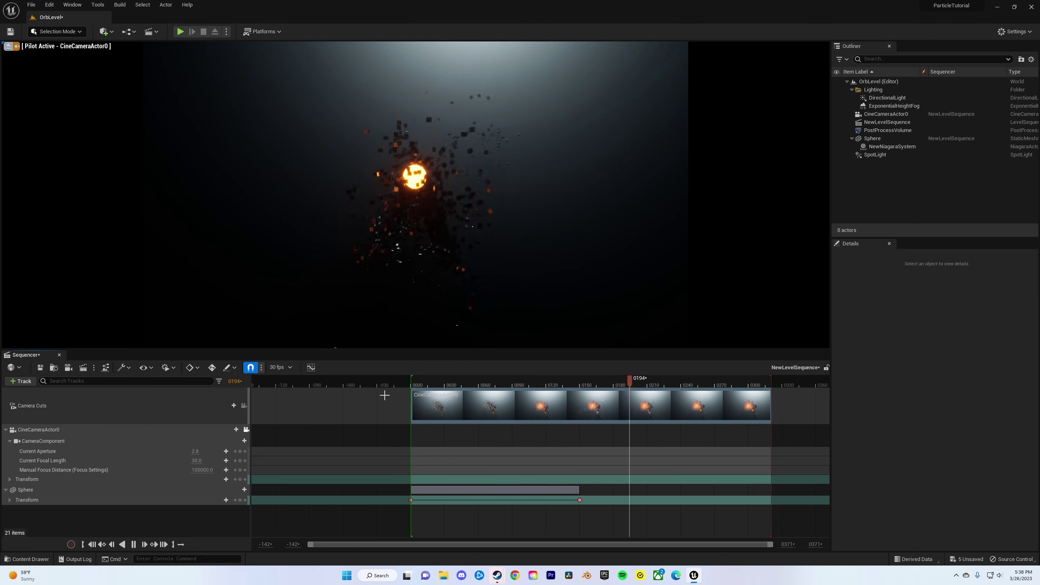
{"action": "left_click", "coordinate": [590, 383]}
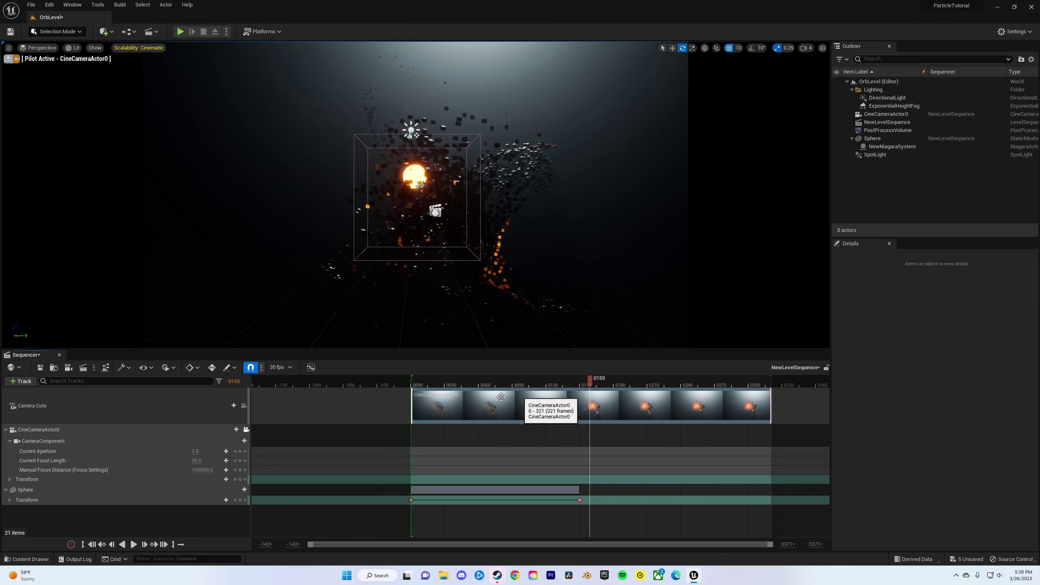
Step: Look at the Movie Render Queue for the sequence, close it, and view the available render modes
{"action": "left_click", "coordinate": [84, 368]}
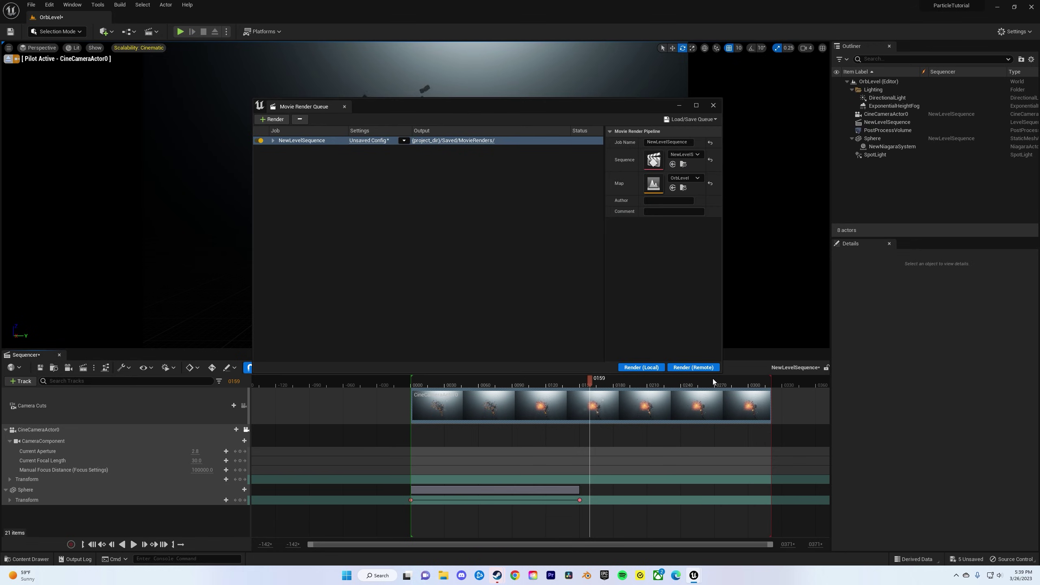
{"action": "left_click", "coordinate": [713, 105]}
{"action": "left_click", "coordinate": [93, 368]}
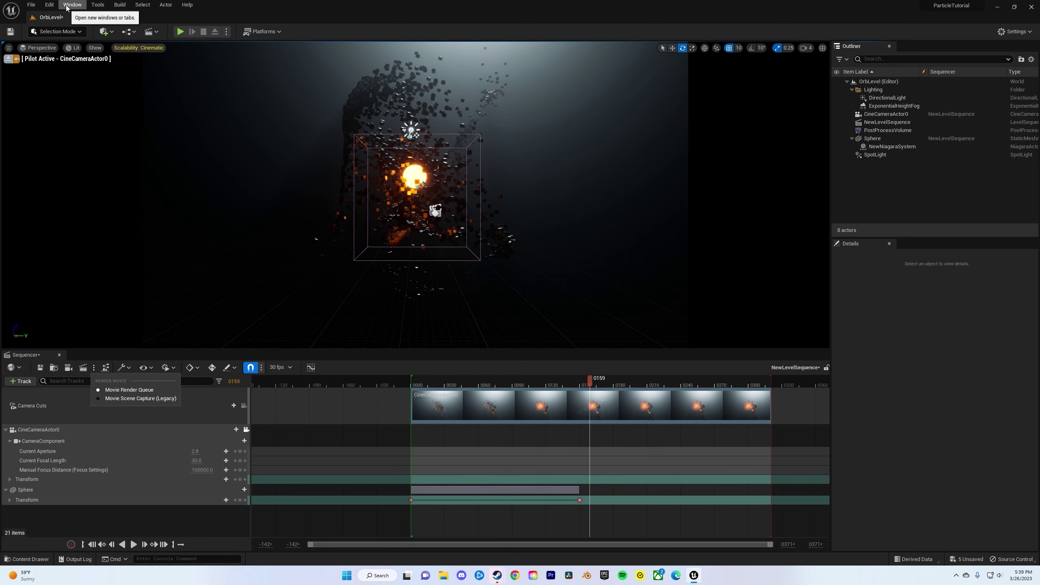
Step: Search the project's plugins for "movie" to check the Movie Render Queue plugin, and close the plugin list
{"action": "left_click", "coordinate": [50, 5]}
{"action": "left_click", "coordinate": [69, 131]}
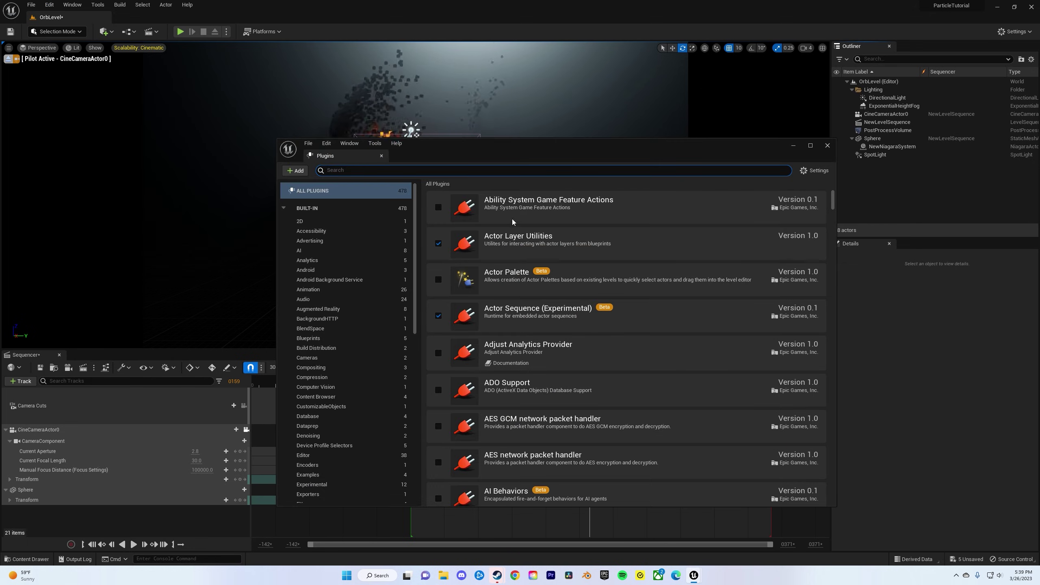
{"action": "type", "text": "mov"}
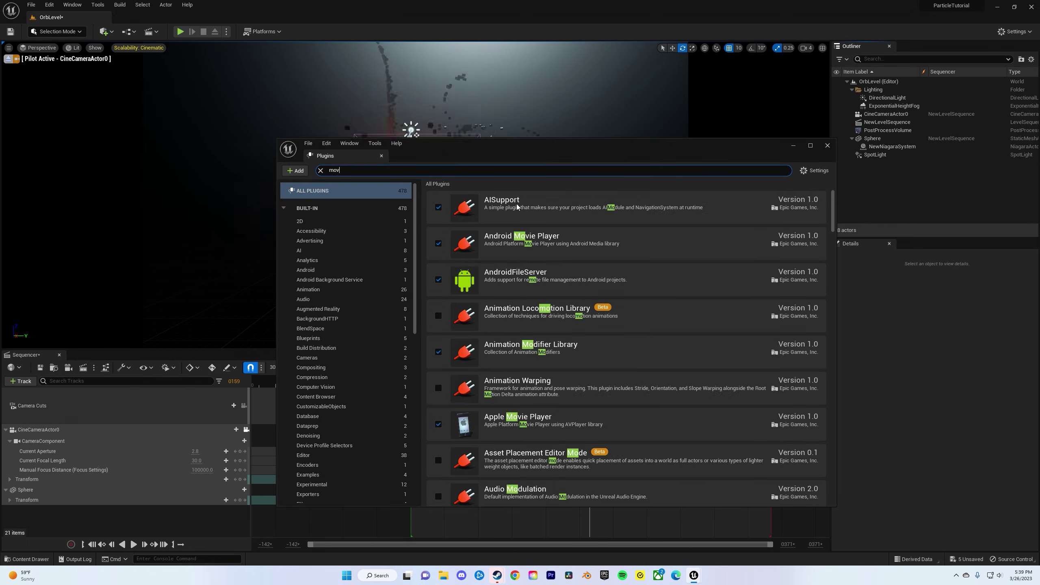
{"action": "type", "text": "ie"}
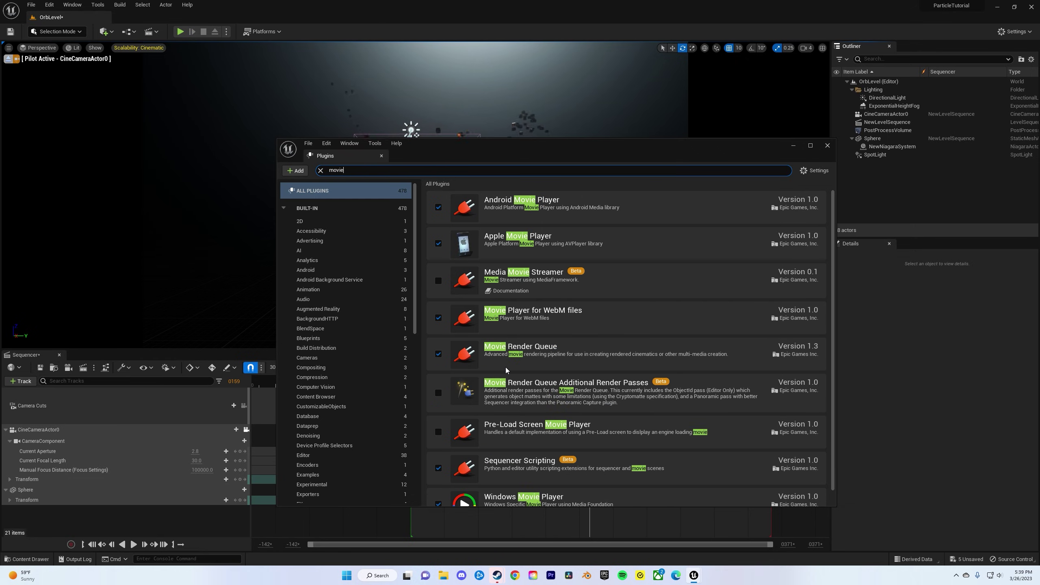
{"action": "left_click", "coordinate": [828, 146]}
Step: Configure the NewLevelSequence render job with .exr Sequence [16bit] instead of jpg, and Anti-aliasing with a Temporal Sample Count of 16
{"action": "left_click", "coordinate": [83, 368]}
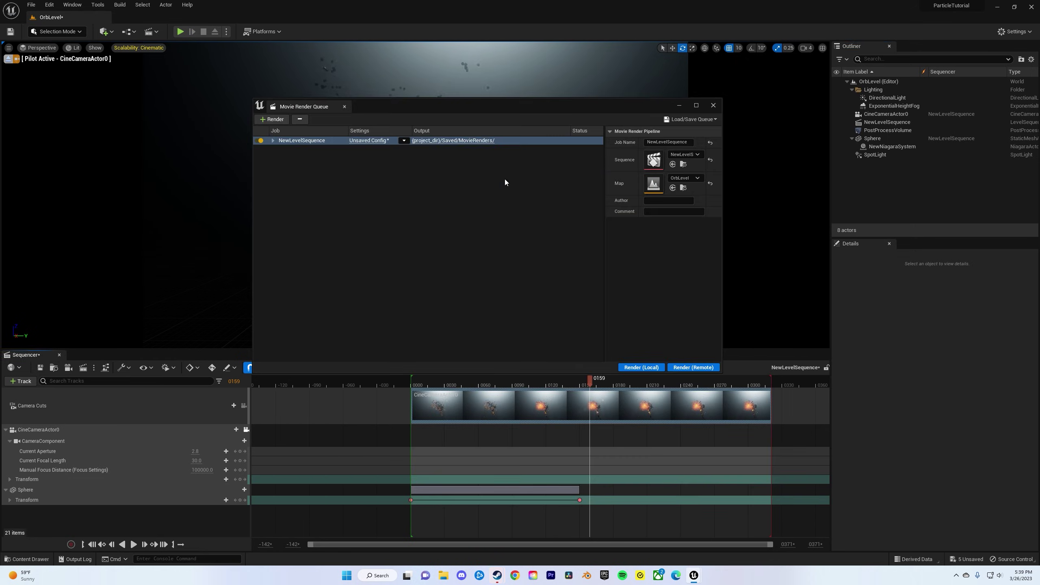
{"action": "left_click", "coordinate": [375, 140]}
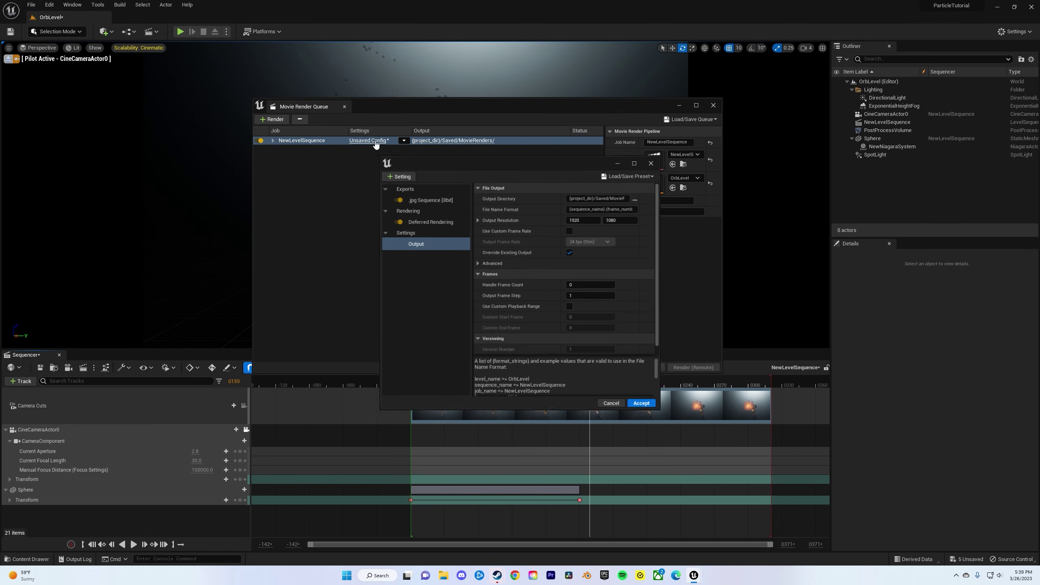
{"action": "left_click", "coordinate": [425, 198]}
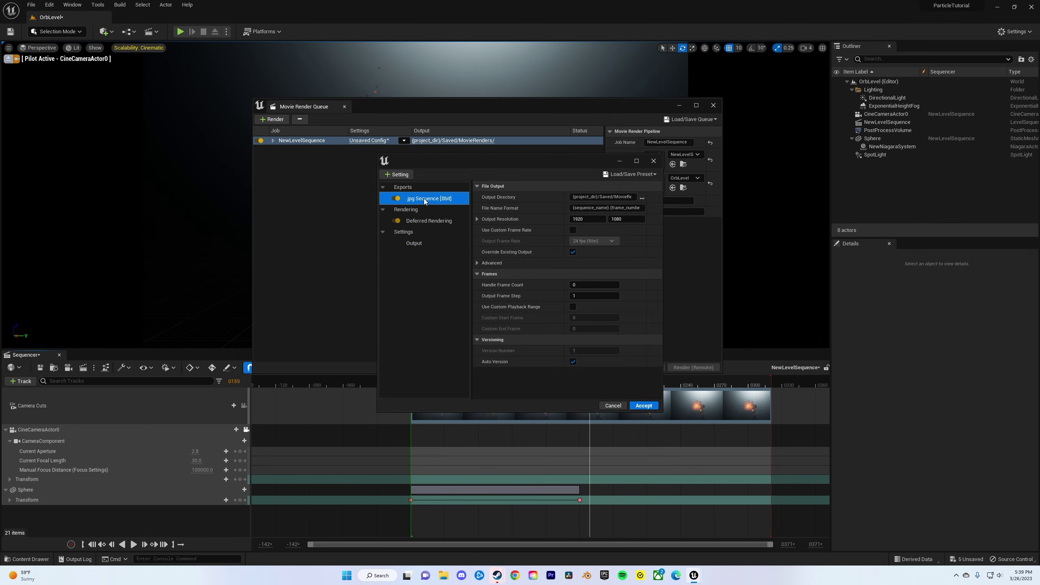
{"action": "left_click", "coordinate": [406, 175]}
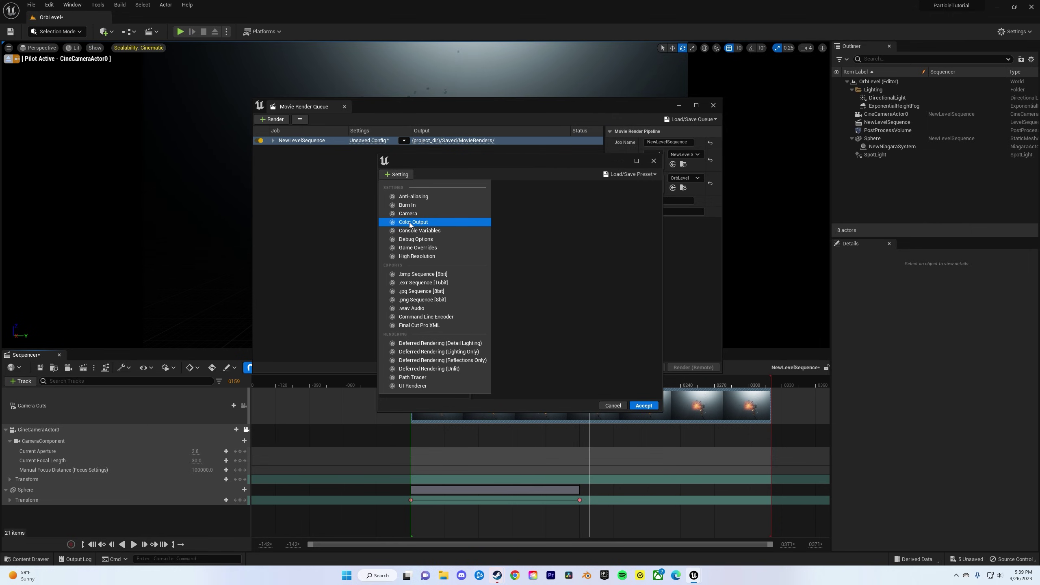
{"action": "left_click", "coordinate": [414, 282]}
{"action": "left_click", "coordinate": [397, 174]}
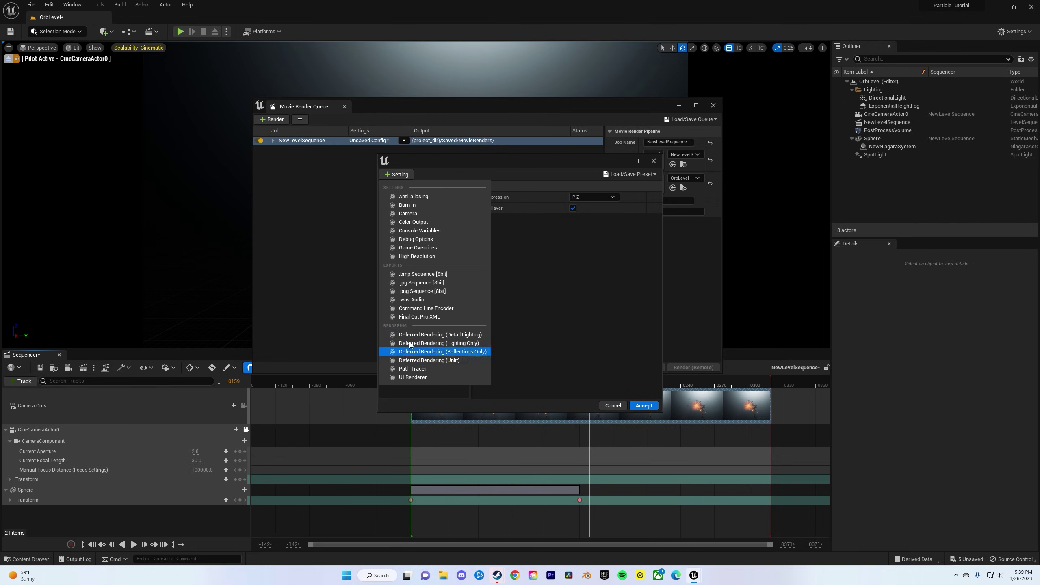
{"action": "left_click", "coordinate": [411, 197]}
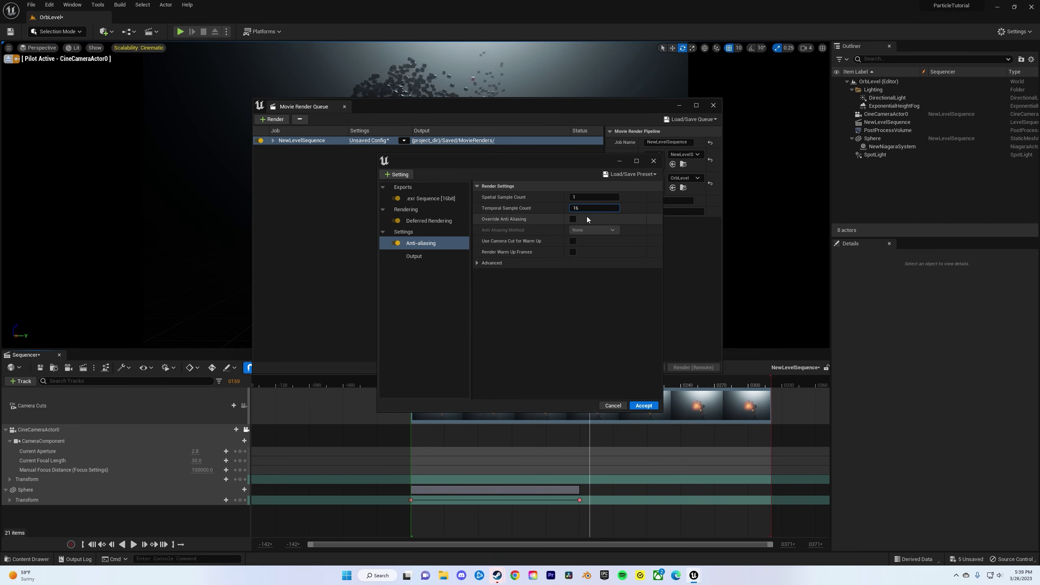
Step: Review the render job's .exr export, Anti-aliasing and Output settings, and cancel out of the configuration
{"action": "left_click", "coordinate": [430, 199]}
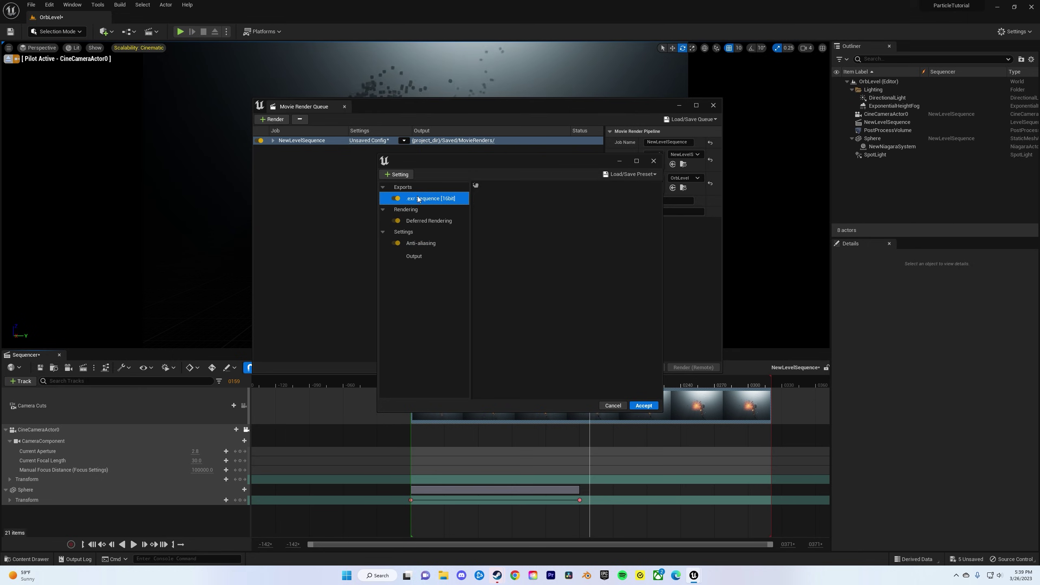
{"action": "left_click", "coordinate": [421, 243]}
{"action": "left_click", "coordinate": [414, 256]}
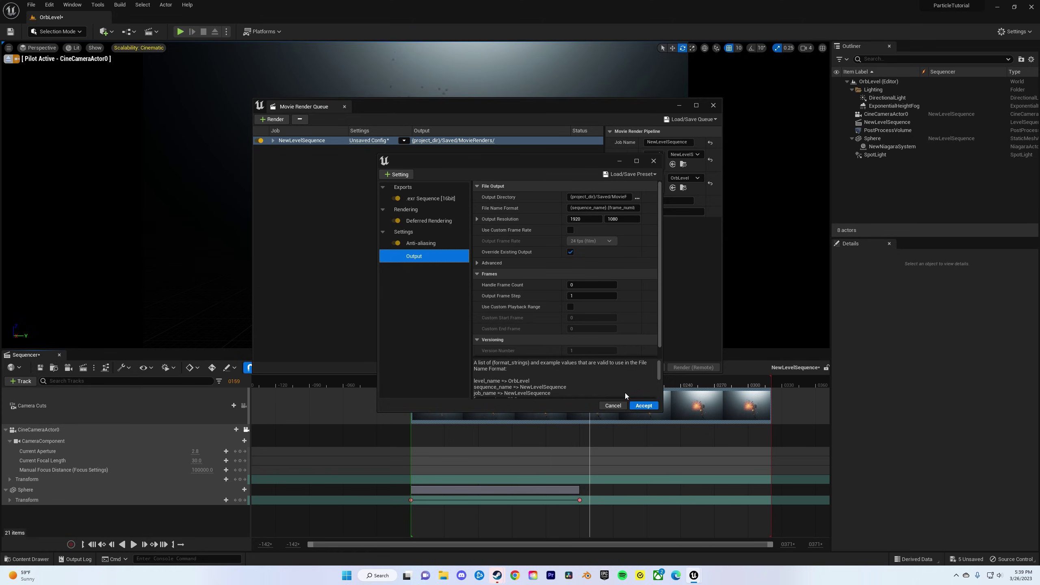
{"action": "left_click", "coordinate": [613, 405]}
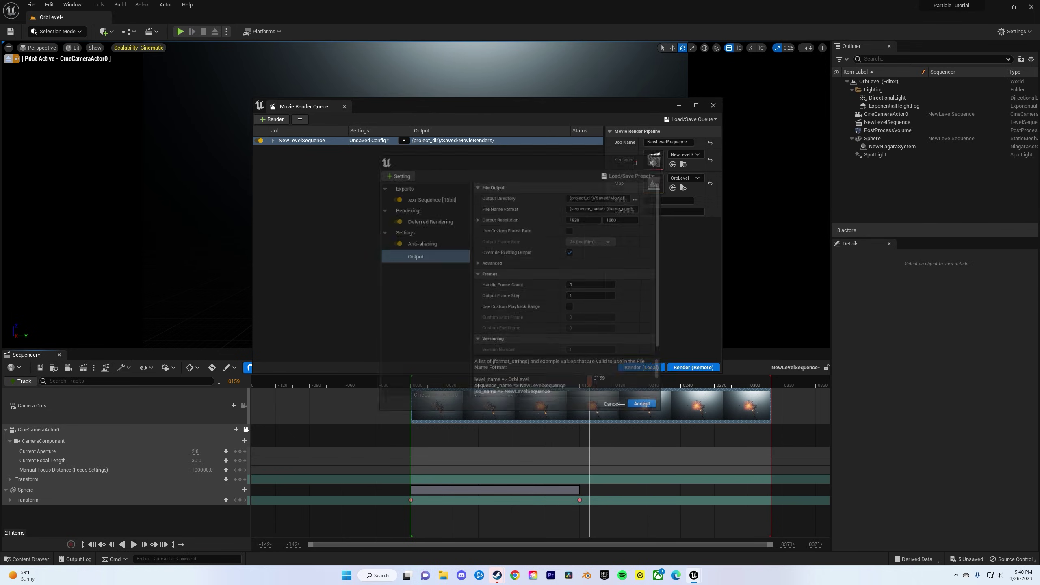